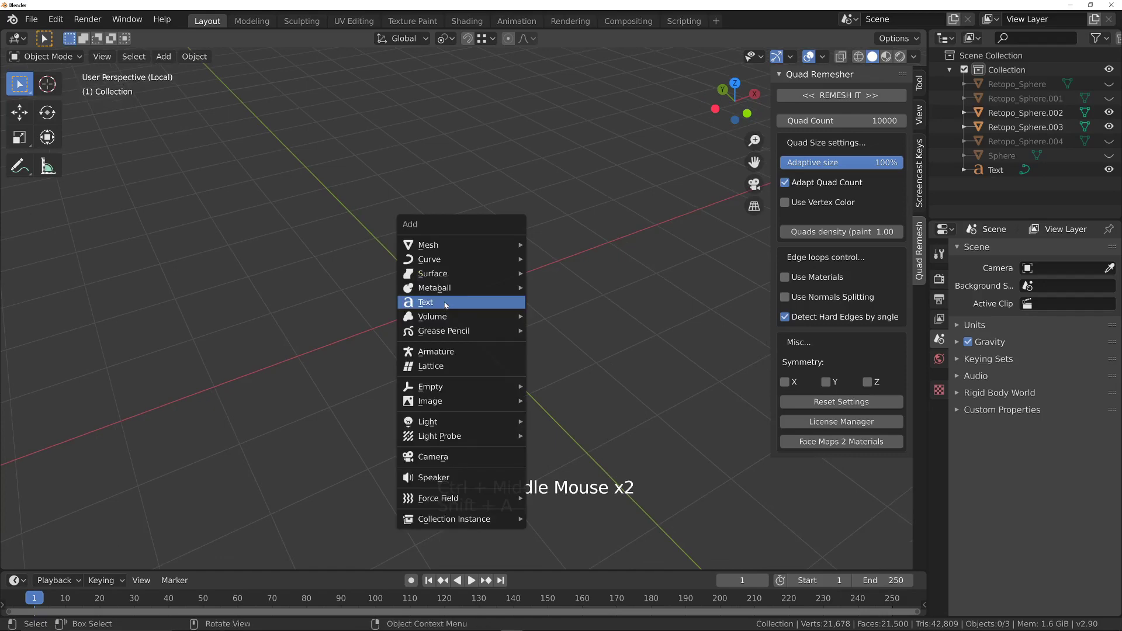
- Add a UV sphere with a 1 m radius at the world origin
mouse_move(468, 244)
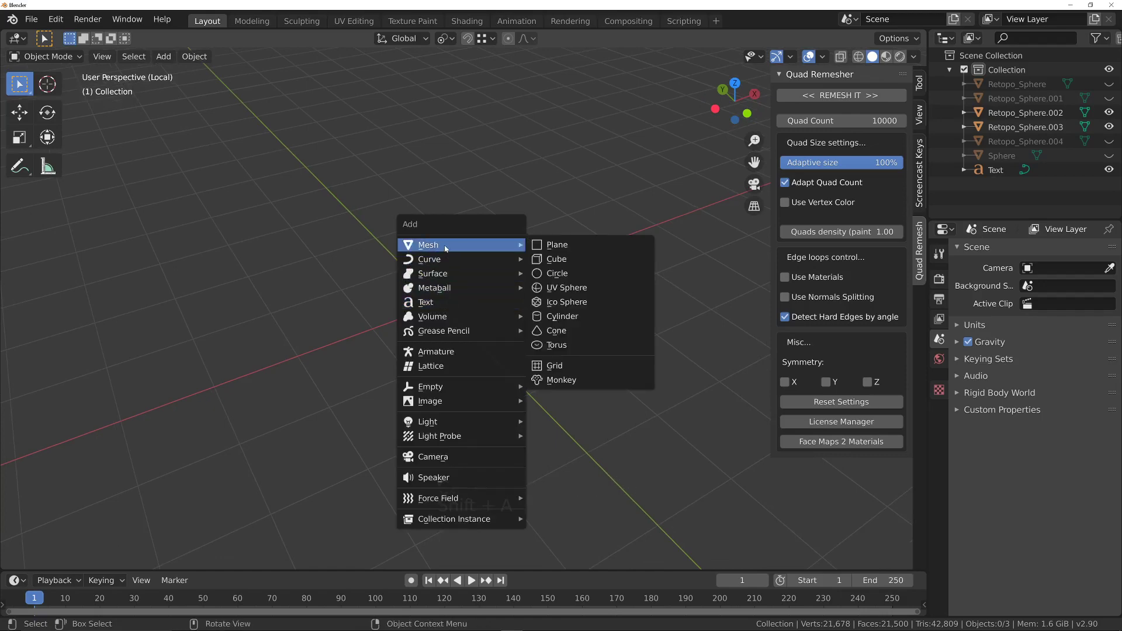
click(556, 293)
ctrl+middle_drag(471, 268, 461, 280)
shift+middle_drag(462, 281, 411, 280)
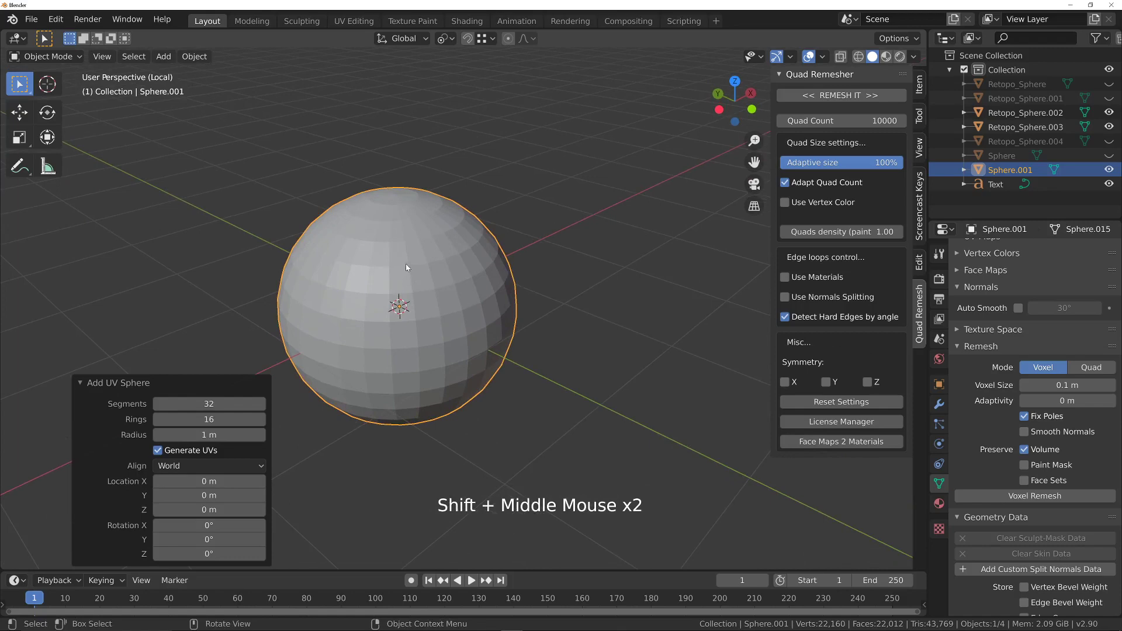
- Try smooth shading on the sphere and set it back to flat shading
right_click(383, 278)
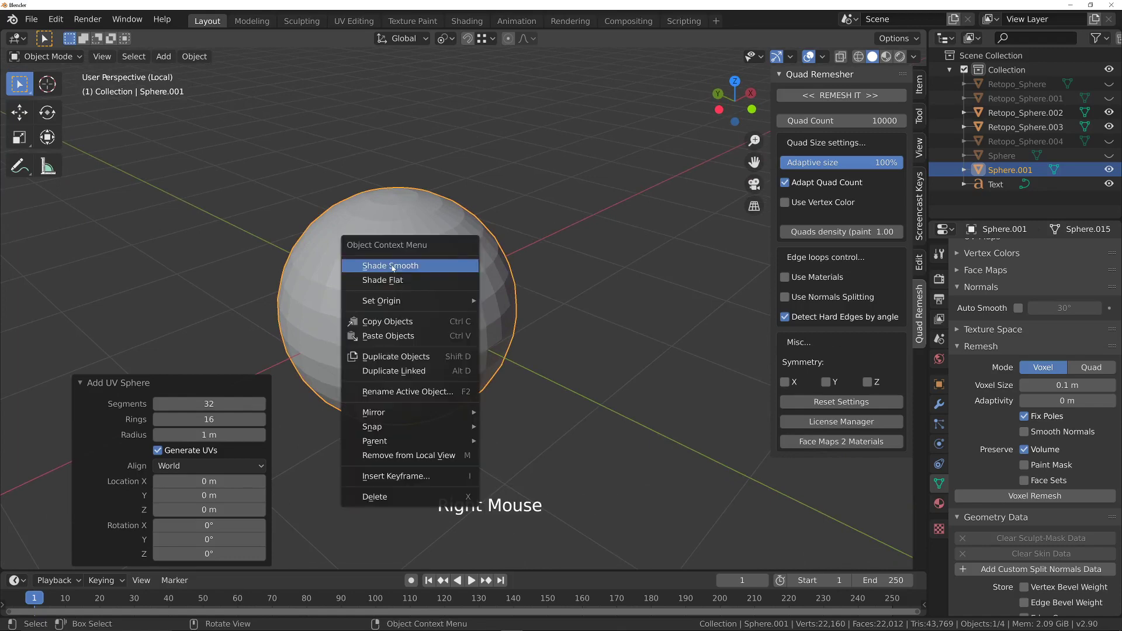
click(392, 265)
middle_drag(391, 268, 450, 275)
right_click(440, 262)
click(430, 275)
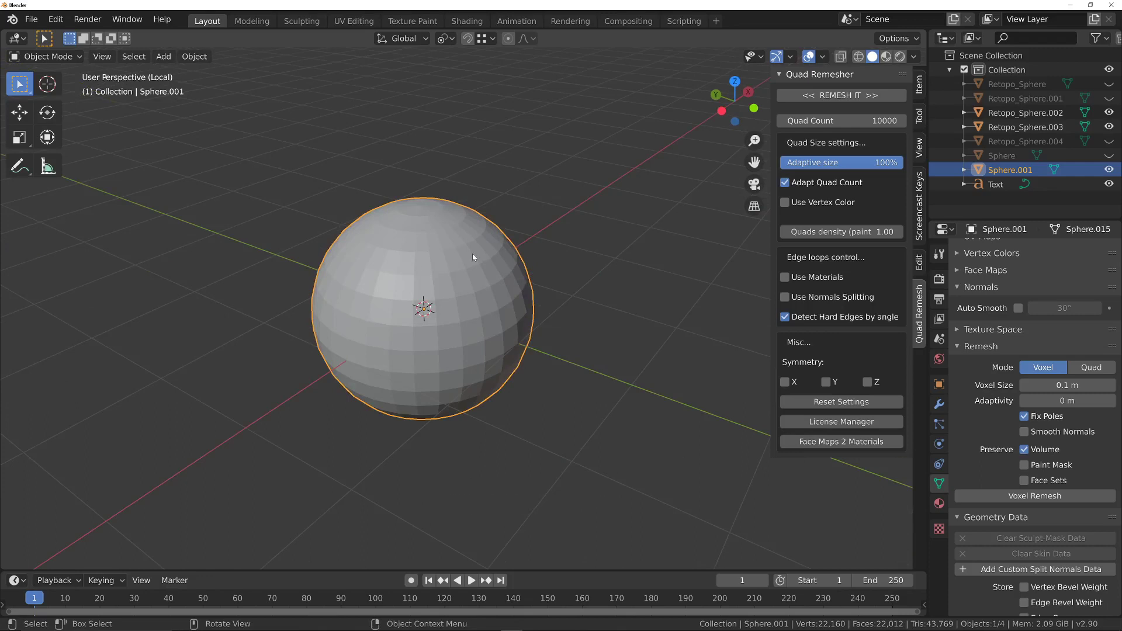
- Give the sphere a level 3 subdivision and apply the modifier
key(ctrl+3)
middle_drag(448, 278, 466, 298)
click(939, 406)
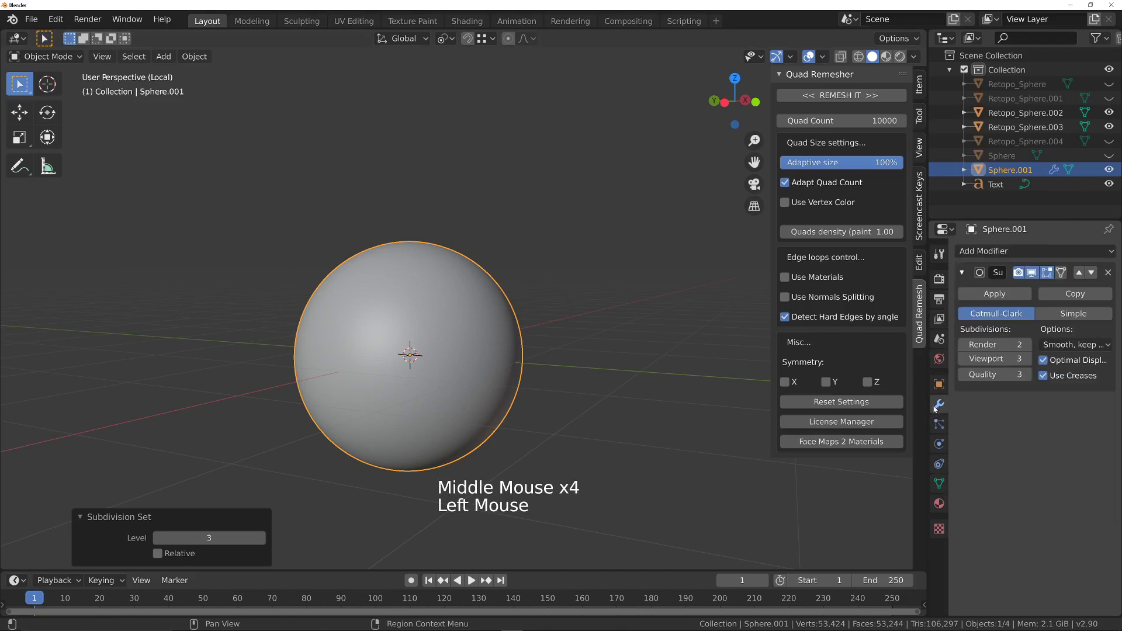
click(994, 293)
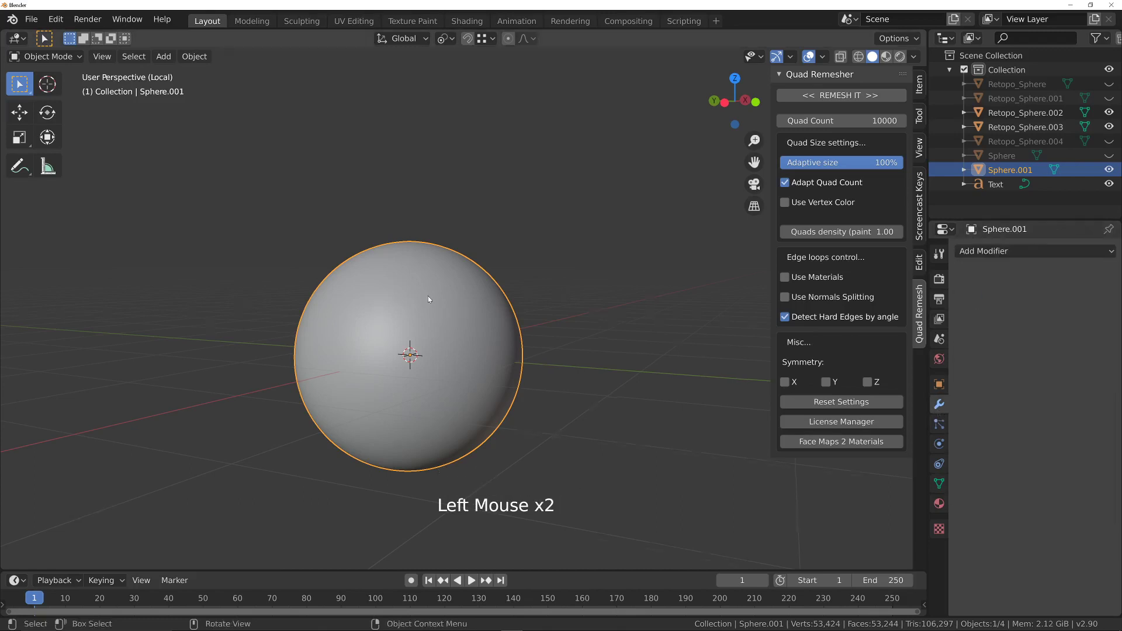
- Duplicate the sphere about 1.18 m upward along Z and scale the copy to about 0.806
middle_drag(427, 295, 419, 321)
key(shift+d)
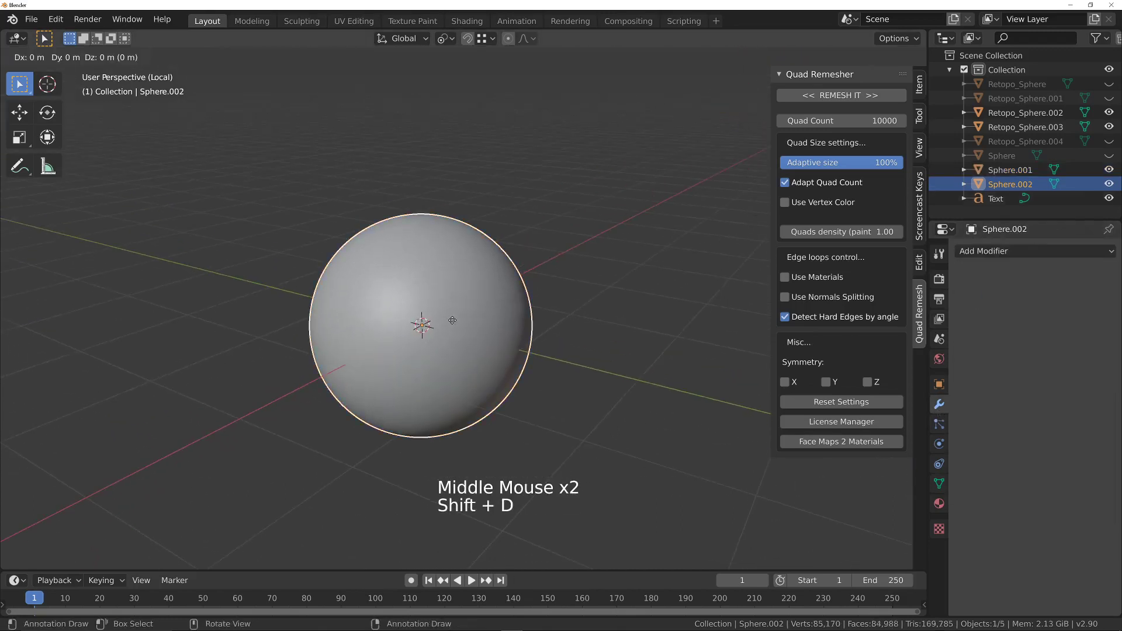
key(z)
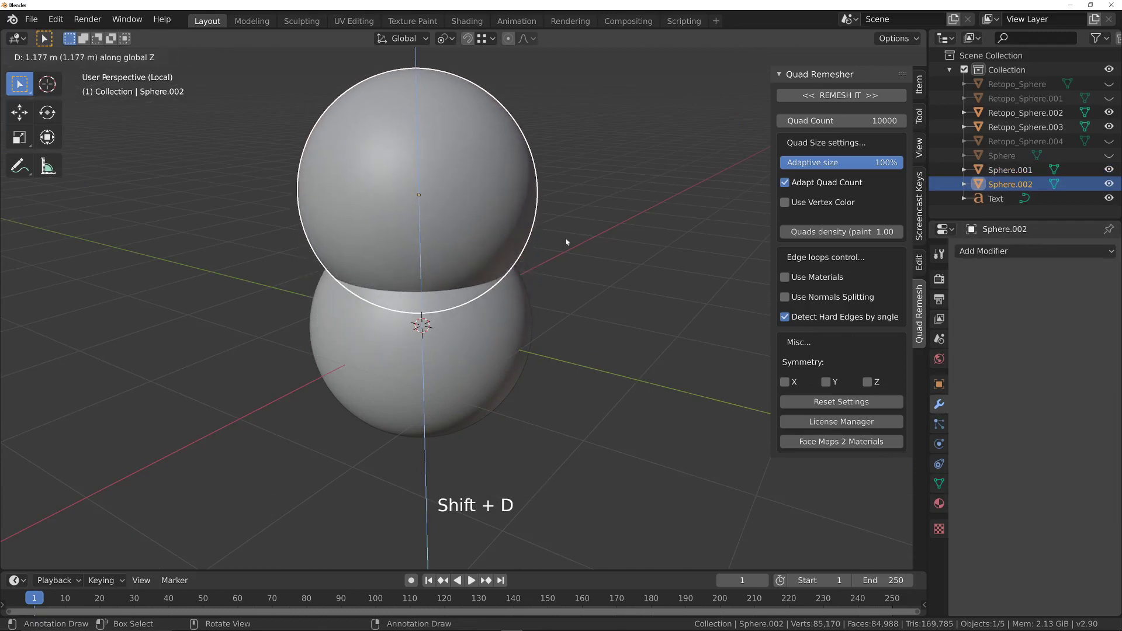
click(565, 241)
key(s)
click(538, 243)
ctrl+middle_drag(538, 243, 514, 257)
shift+middle_drag(514, 258, 358, 259)
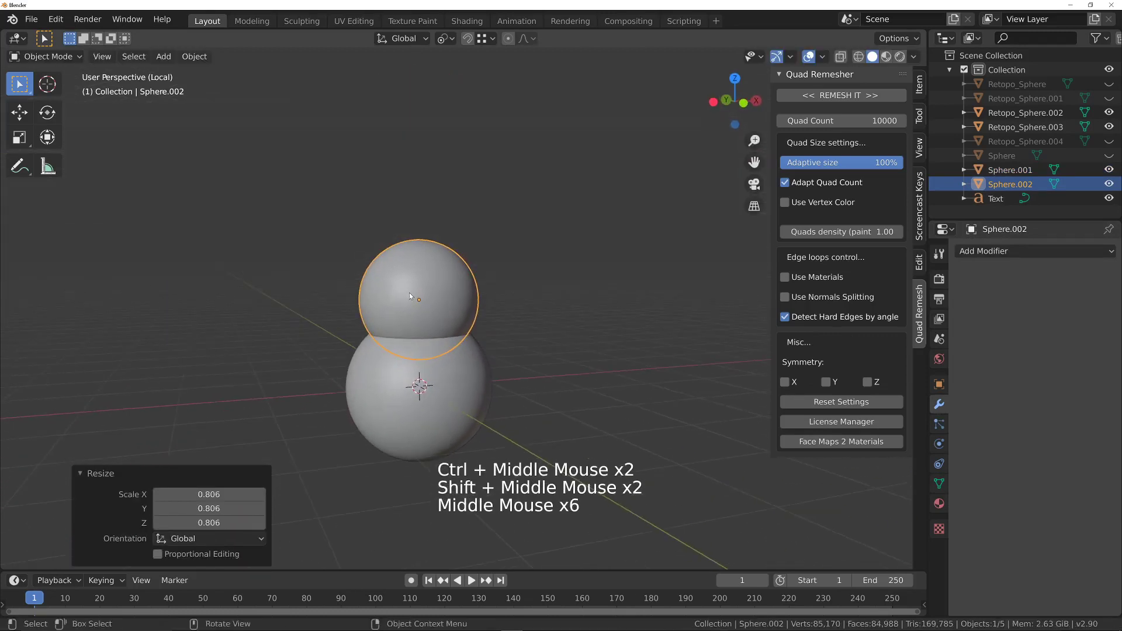
- Duplicate the upper sphere about 1.14 m higher along Z and scale the copy by about 0.467 and 1.463 in turn
key(shift+d)
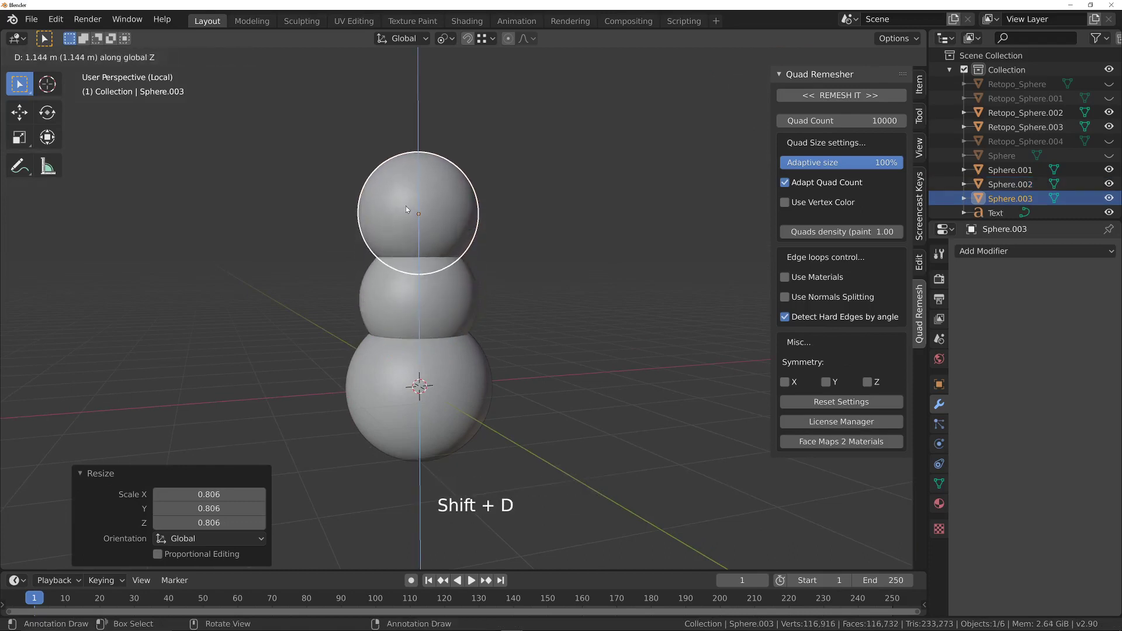
click(406, 205)
key(s)
click(468, 215)
key(s)
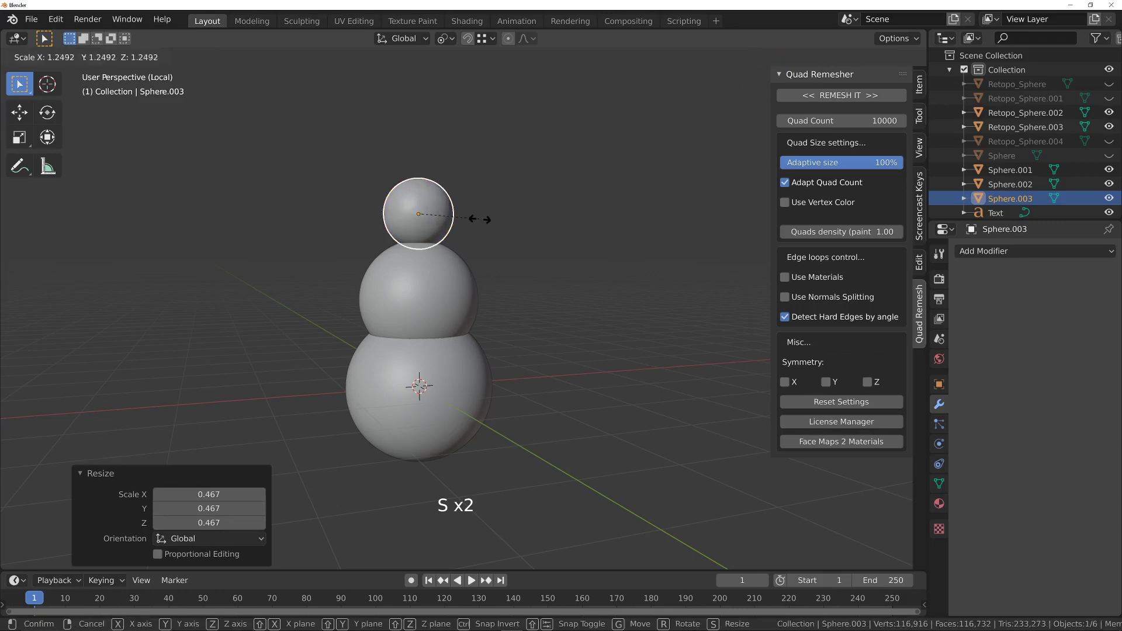
click(491, 222)
middle_drag(476, 226, 393, 252)
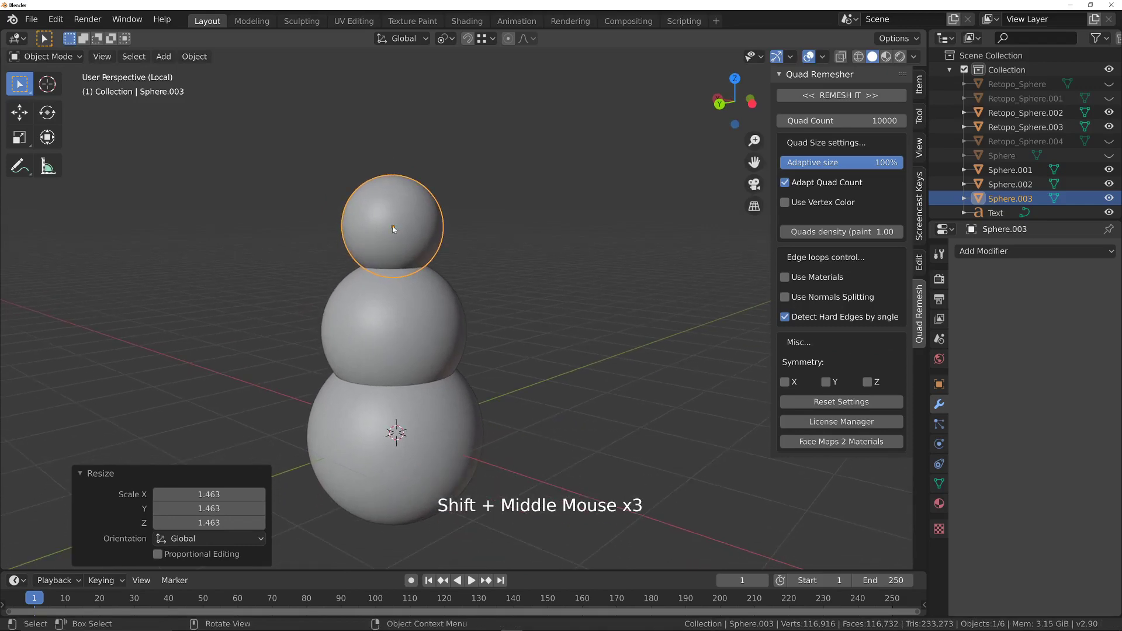
- Snap the 3D cursor to the topmost sphere and add a Monkey mesh there
key(shift+s)
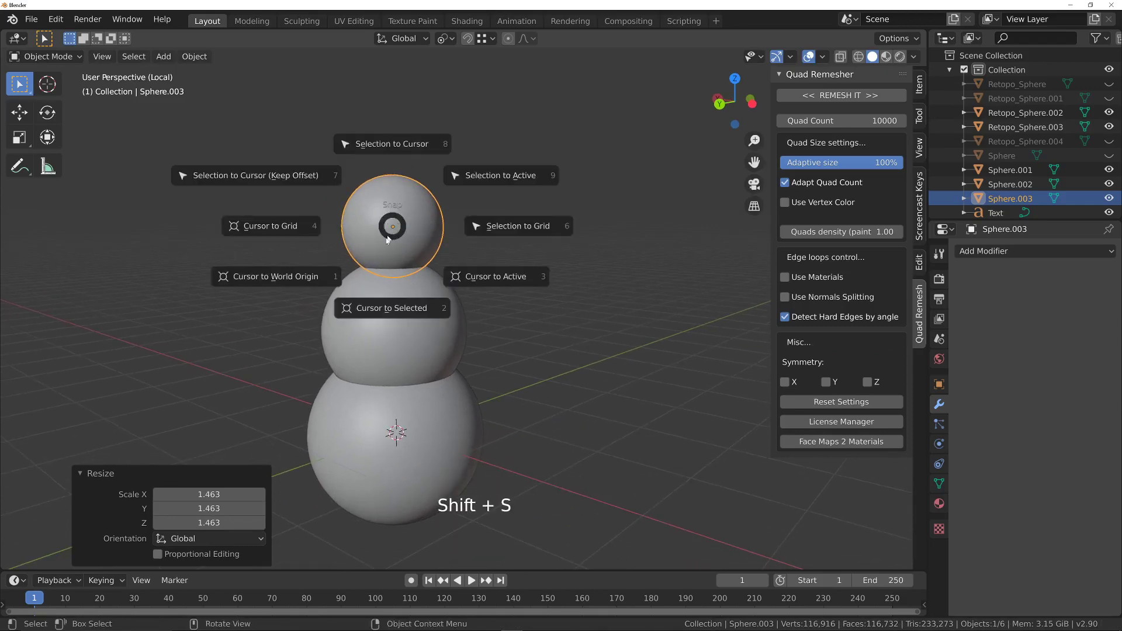
click(378, 317)
middle_drag(373, 239, 386, 205)
shift+middle_drag(386, 205, 422, 217)
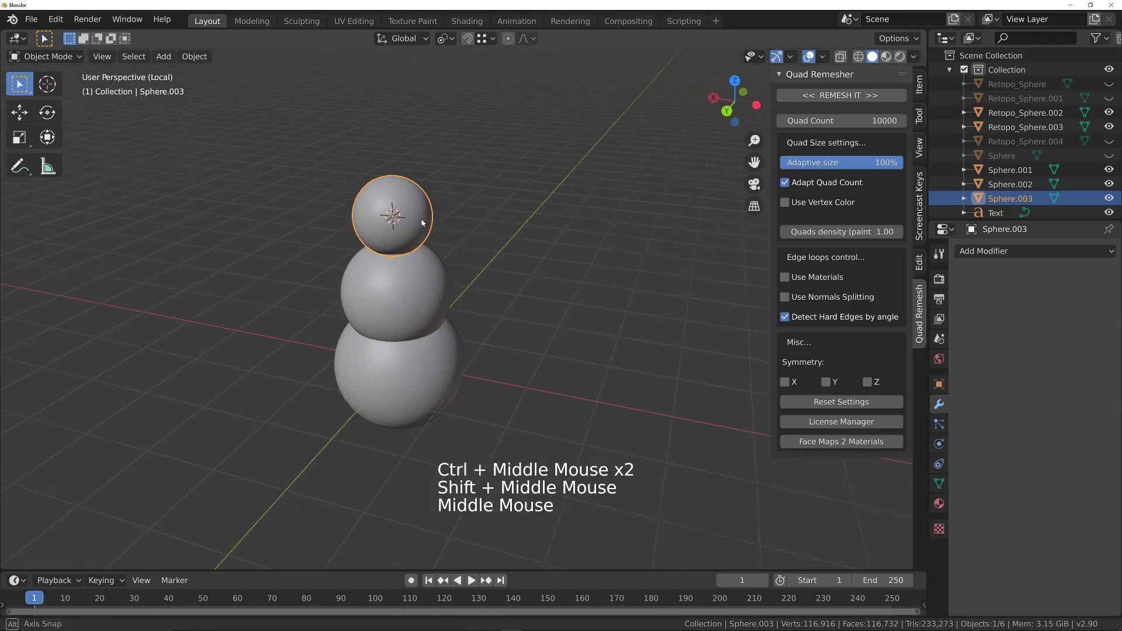
key(shift+a)
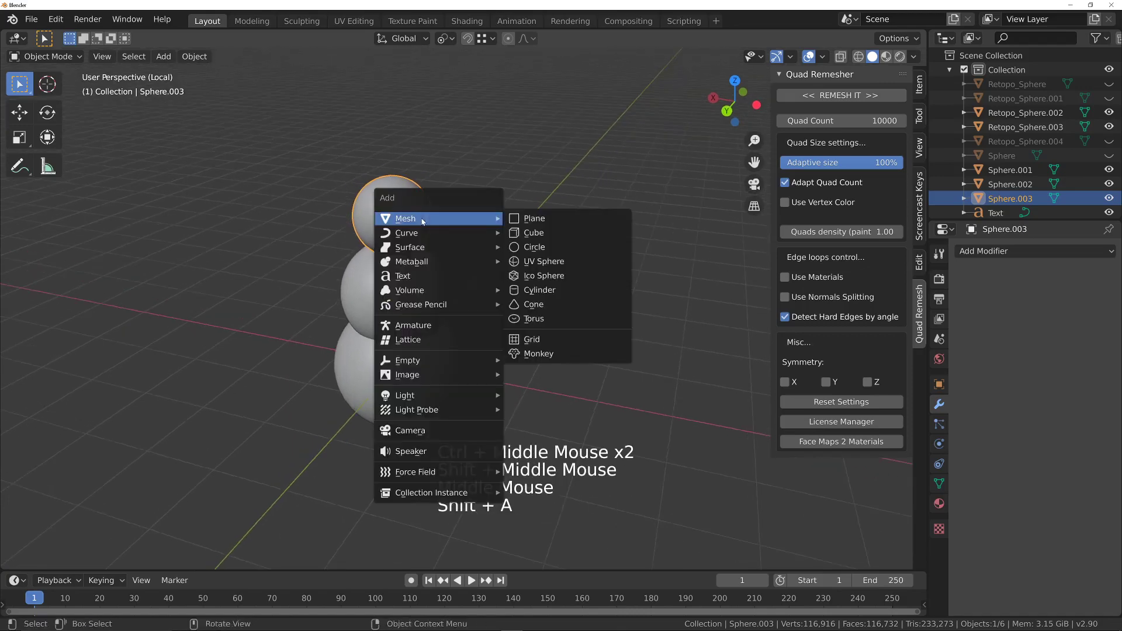
click(549, 355)
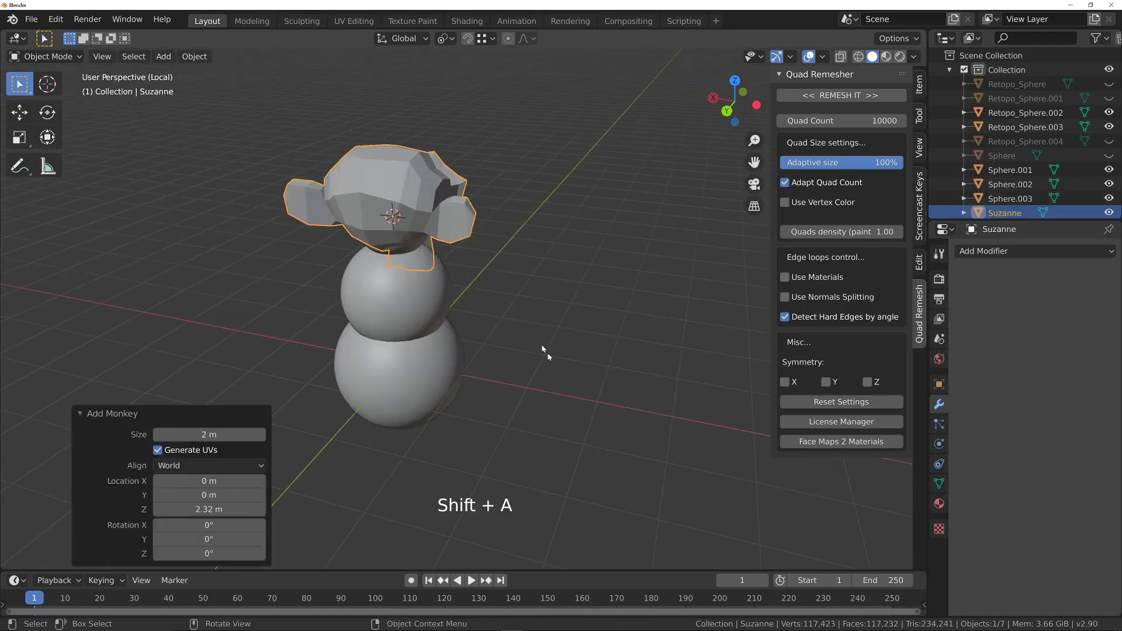
- Move the monkey head about -0.8 m along Y so it sits in front of the topmost sphere
middle_drag(546, 348, 461, 241)
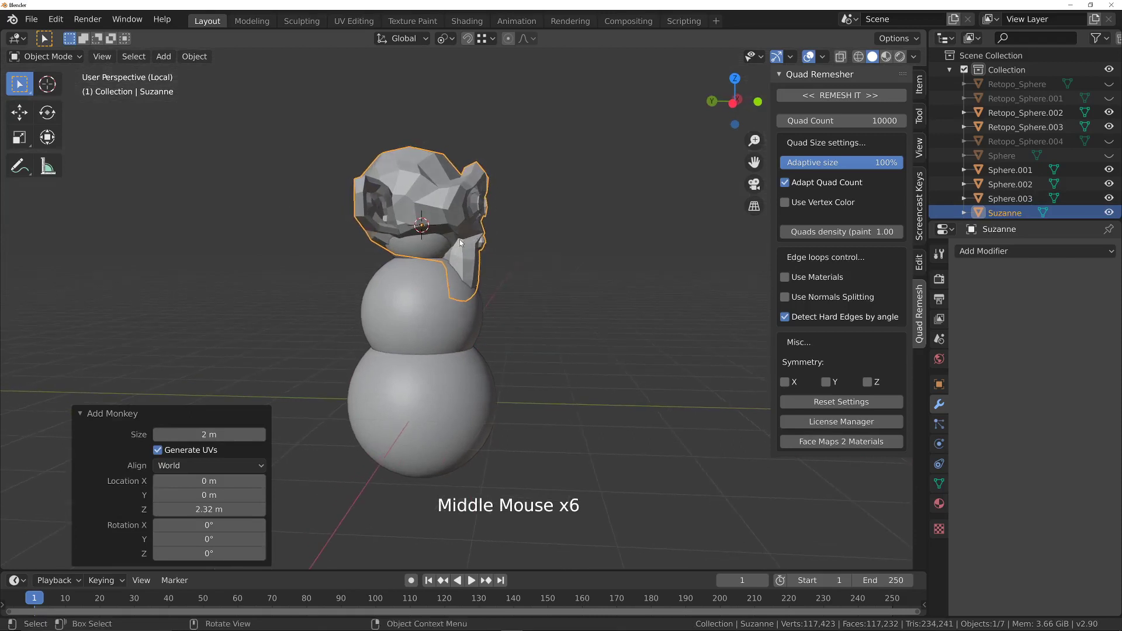
key(g)
key(y)
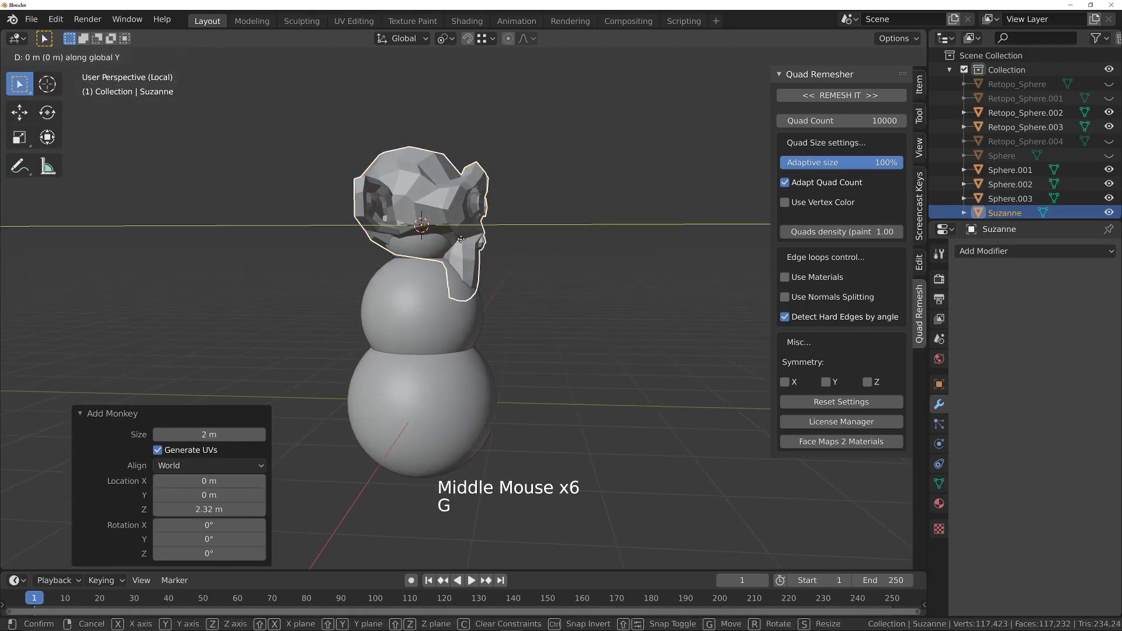
click(524, 251)
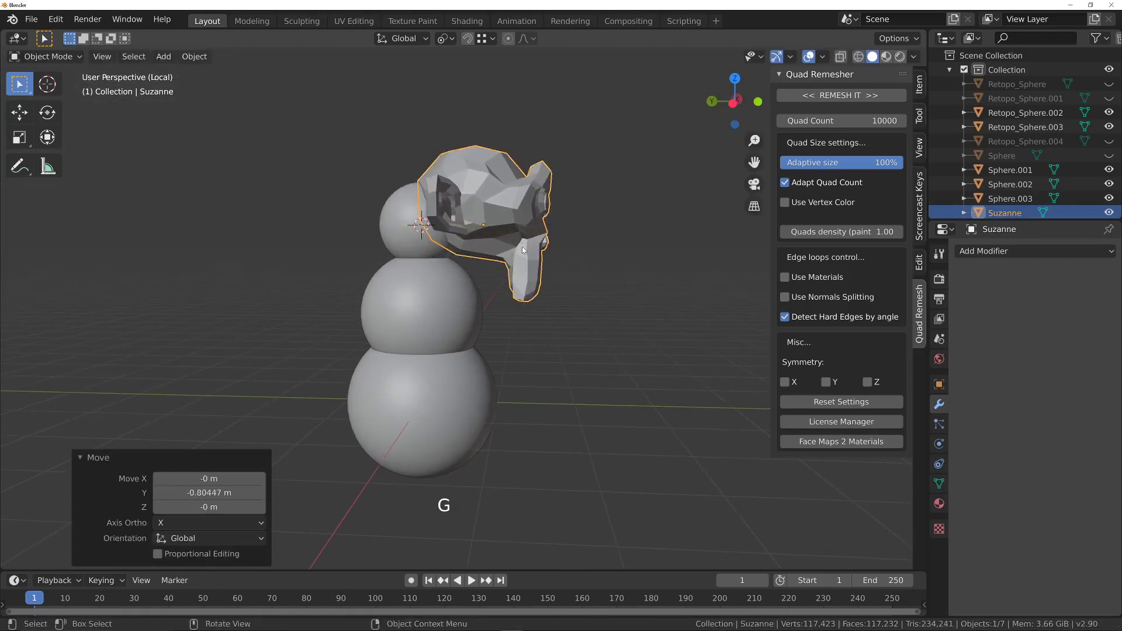
middle_drag(524, 251, 544, 222)
shift+middle_drag(543, 222, 480, 244)
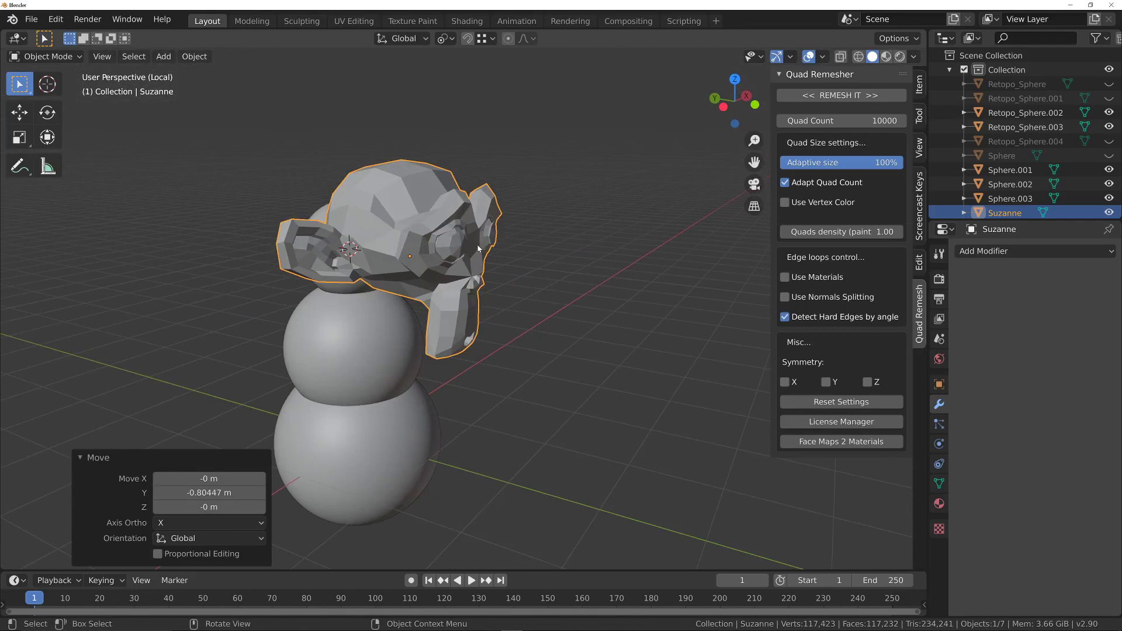
middle_drag(416, 205, 418, 218)
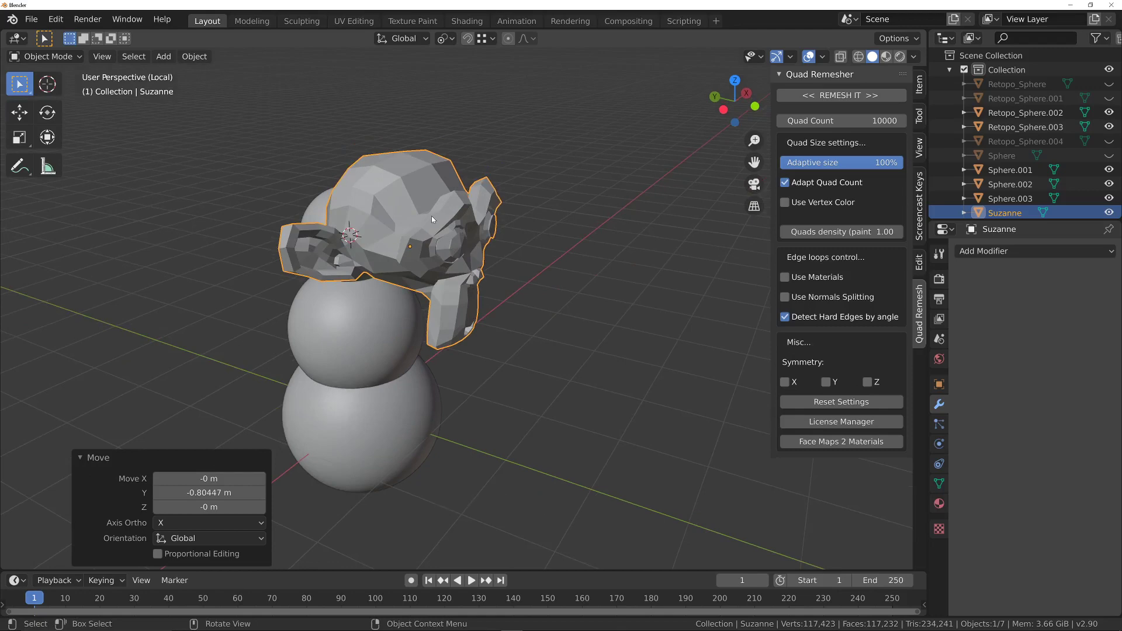
- Give the monkey head a level 4 subdivision and apply the modifier
key(ctrl)
key(ctrl+3)
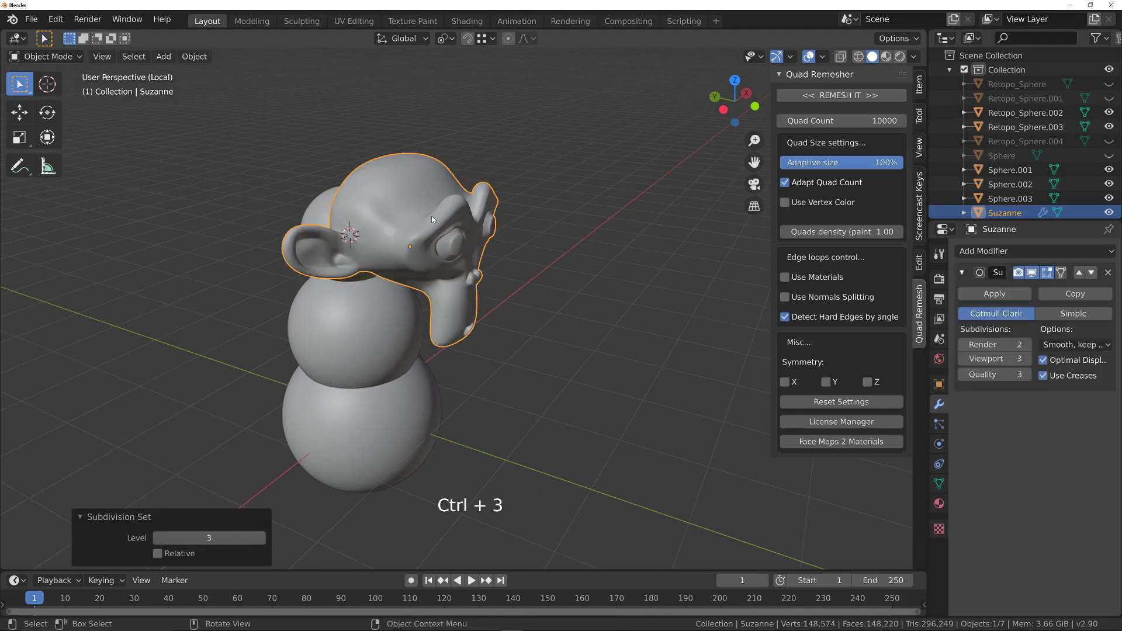
ctrl+middle_drag(423, 249, 477, 222)
middle_click(447, 252)
ctrl+middle_drag(477, 222, 450, 292)
middle_click(425, 215)
key(ctrl+4)
middle_drag(450, 292, 468, 281)
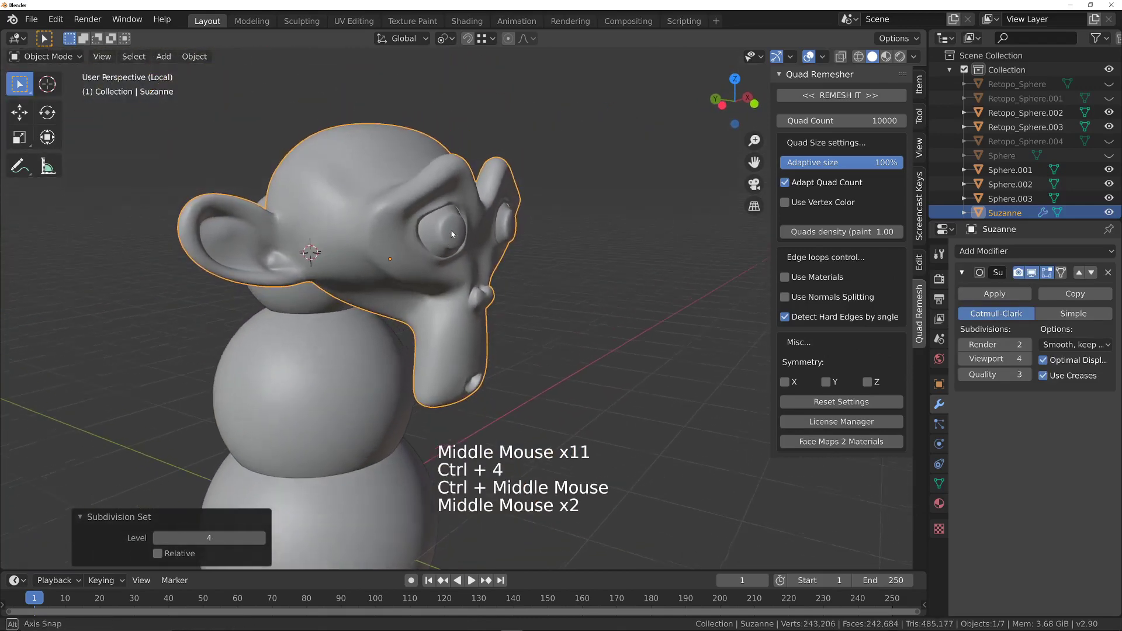
click(994, 293)
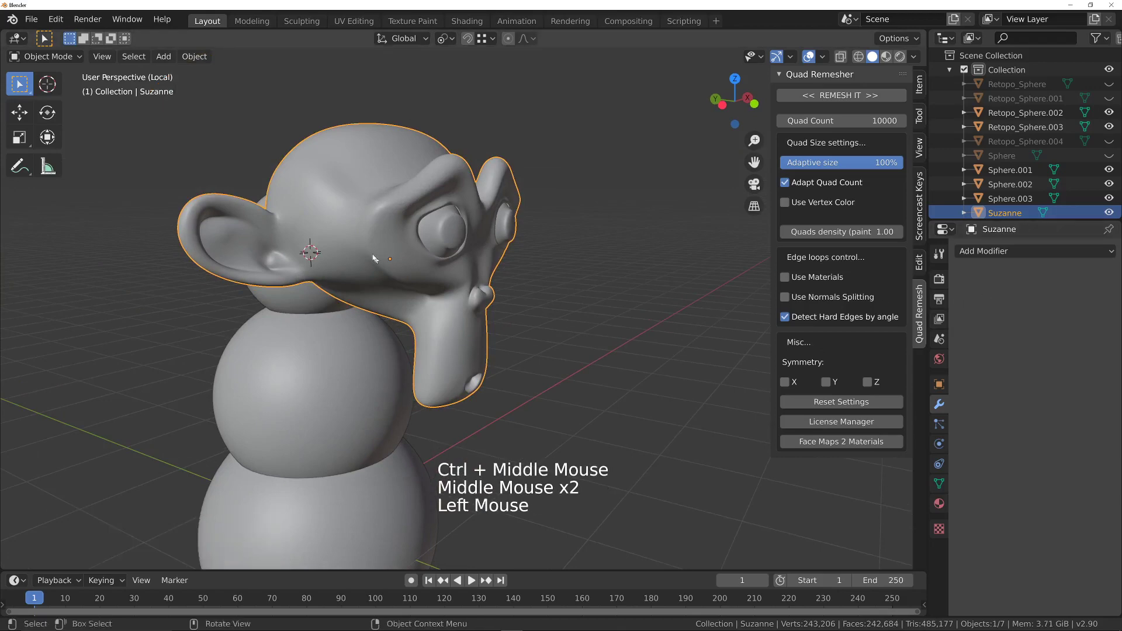
- Select the monkey head and all three spheres and join them into one object, with the lowest sphere active
ctrl+middle_drag(368, 263, 403, 210)
shift+middle_drag(403, 210, 423, 243)
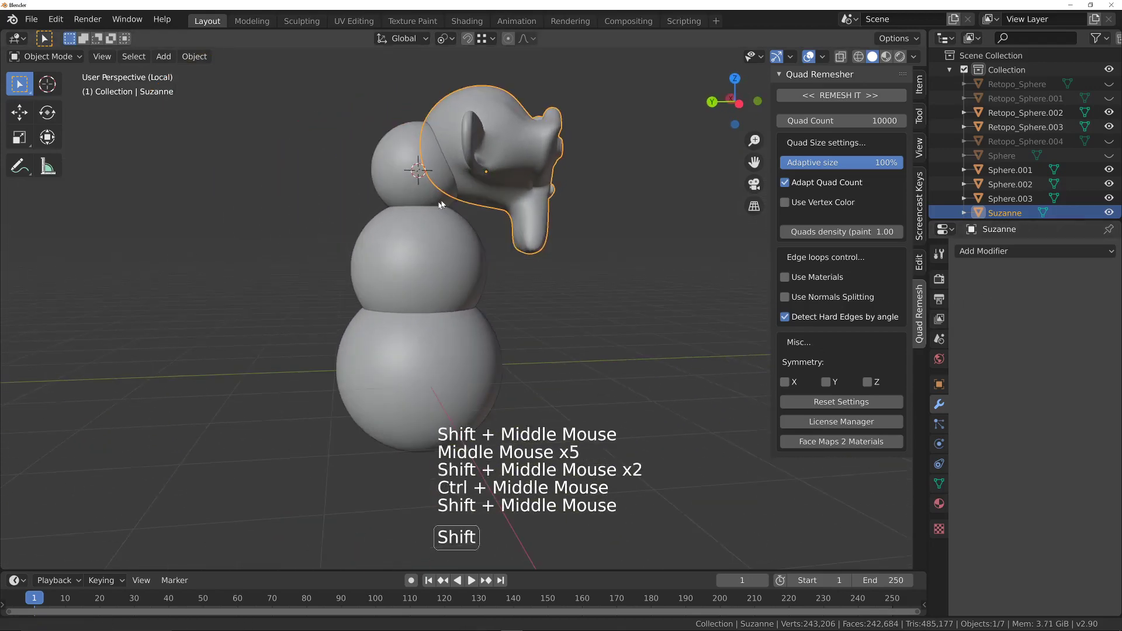
shift+click(425, 175)
shift+click(423, 243)
shift+click(418, 356)
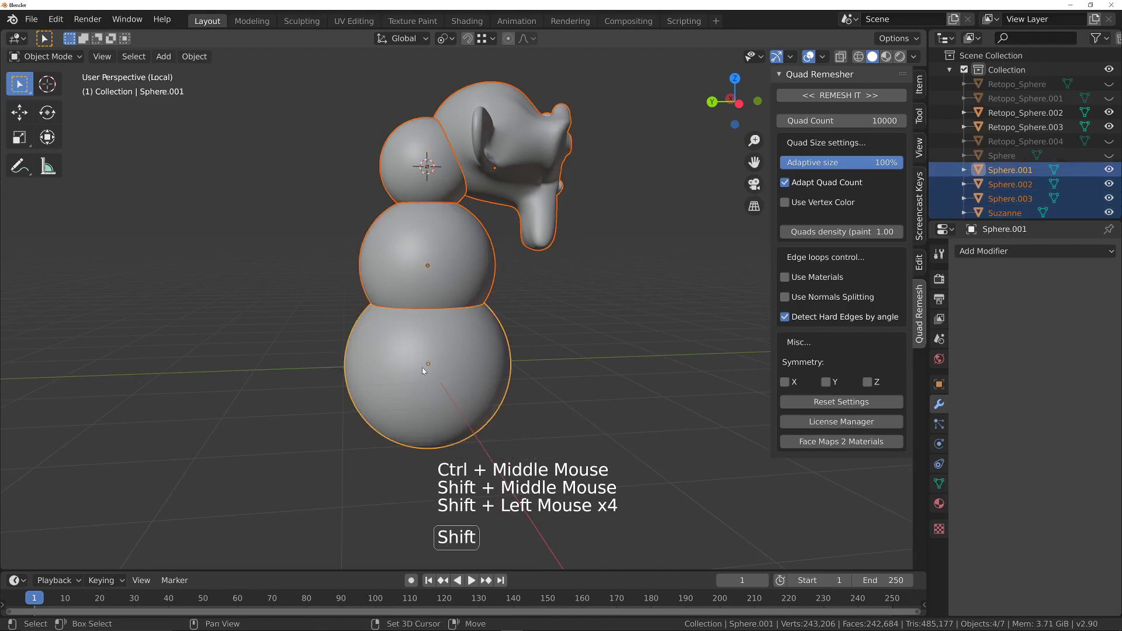
middle_drag(418, 355, 409, 294)
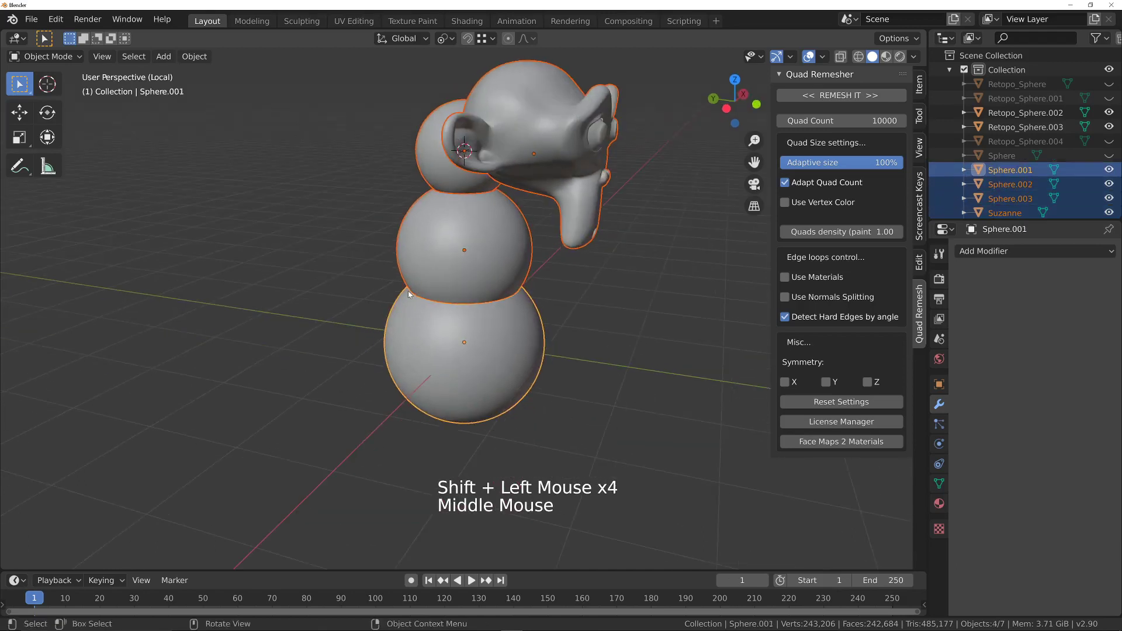
key(ctrl+j)
- Display the joined mesh in wireframe with X-ray enabled to expose its overlapping inner geometry
mouse_move(446, 233)
middle_down()
mouse_move(433, 234)
mouse_move(455, 218)
middle_up()
key(z)
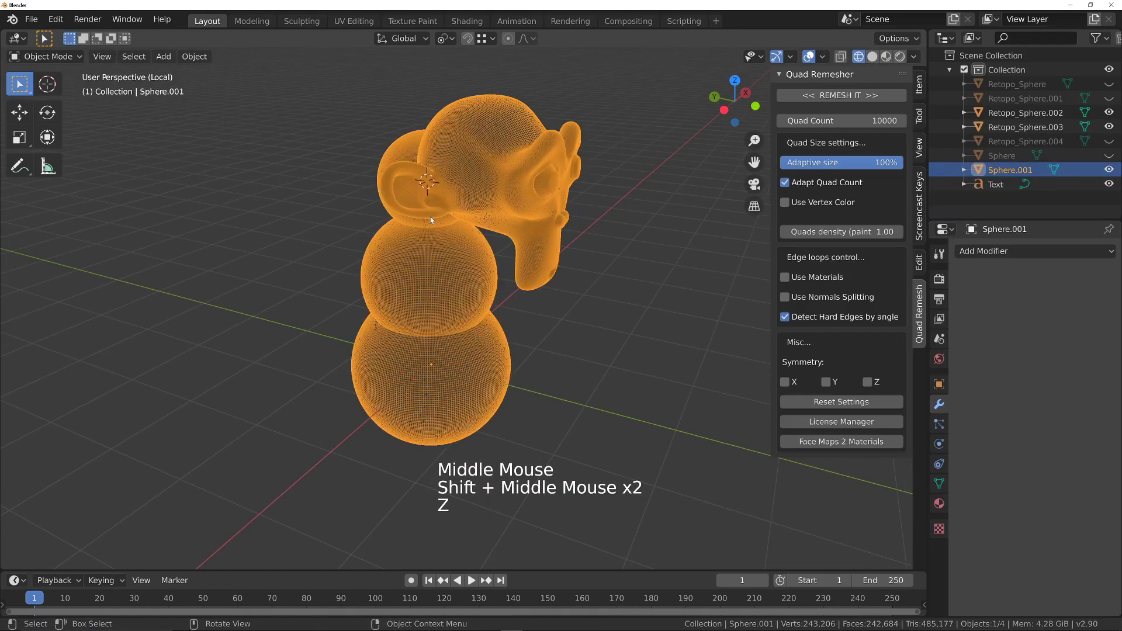
middle_drag(446, 207, 585, 171)
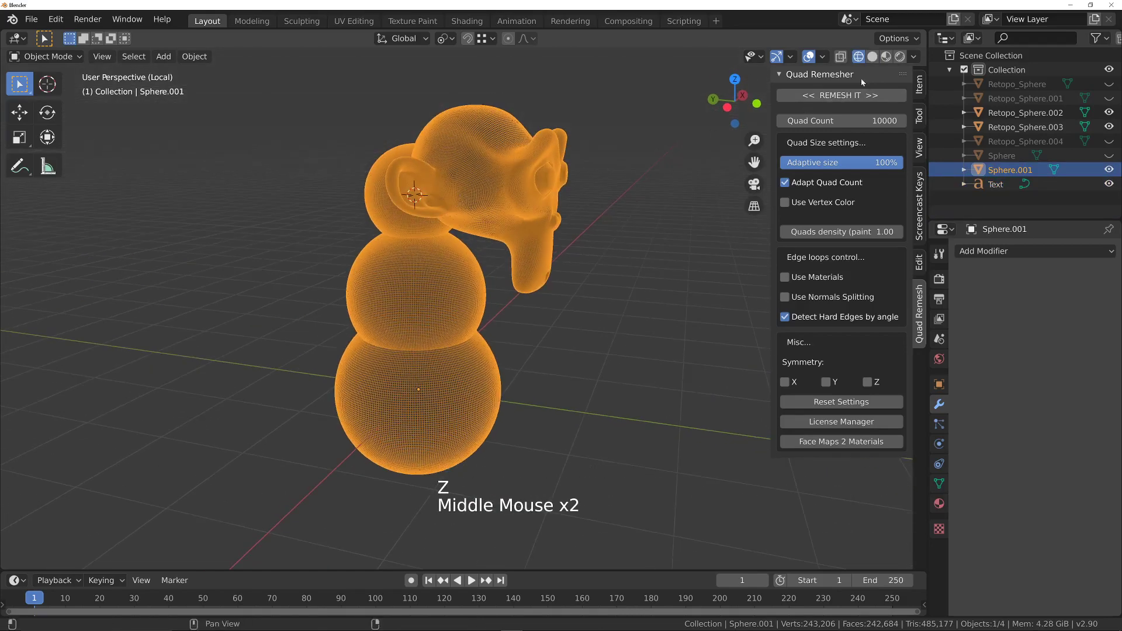
key(z)
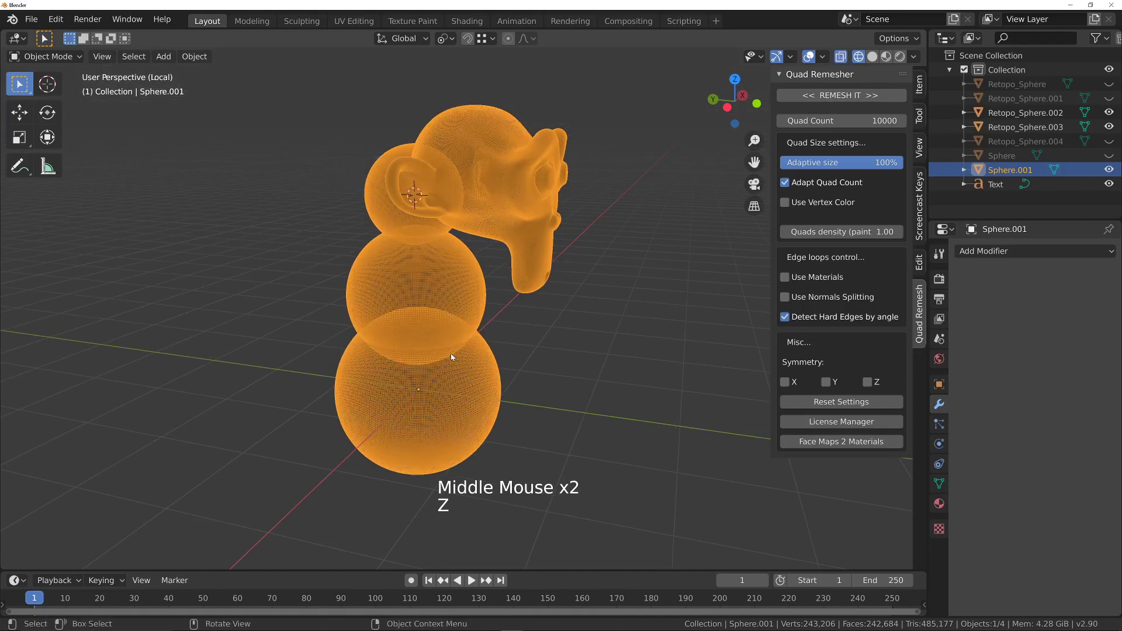
key(z)
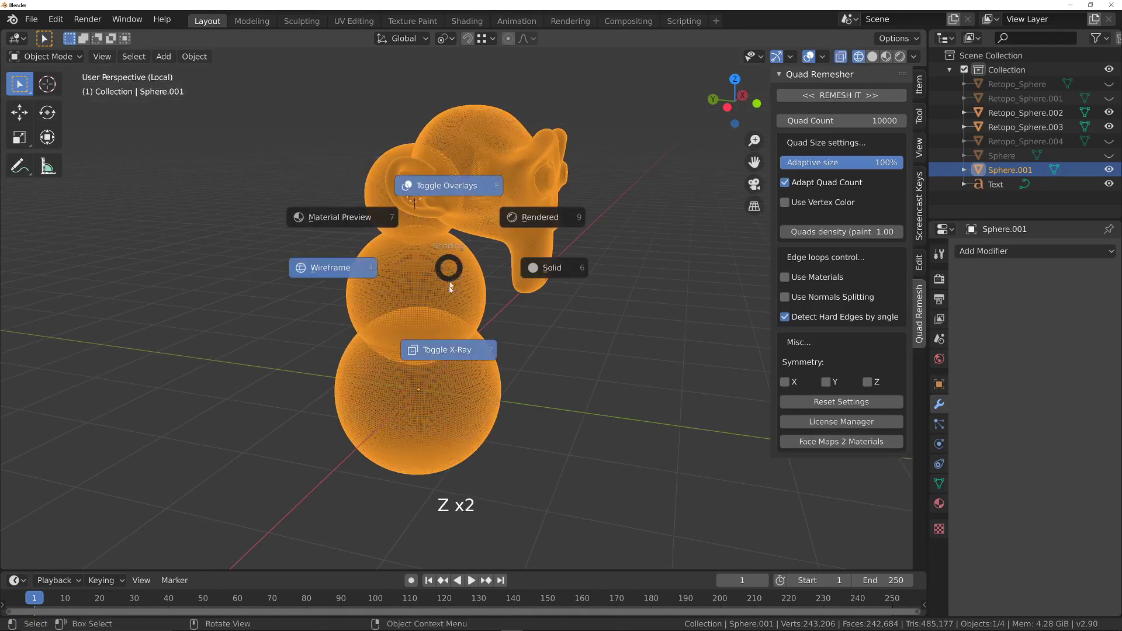
click(440, 361)
key(z)
middle_drag(415, 279, 442, 323)
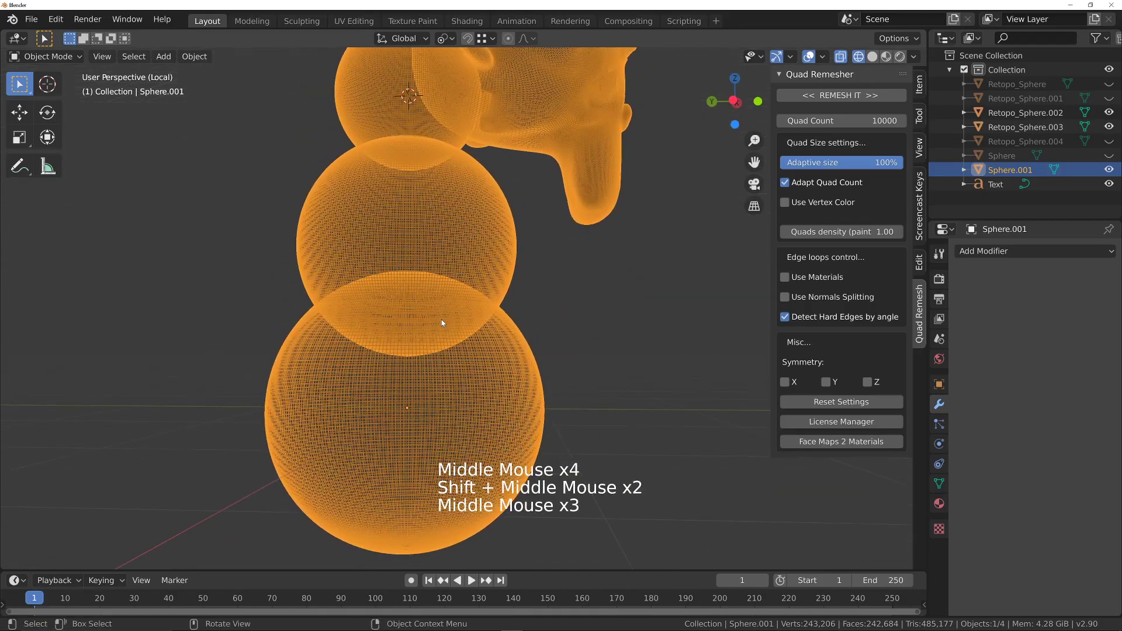
- Deselect the joined mesh and examine its wireframe where the spheres and monkey head intersect
key(Tab)
key(a)
key(a)
key(a)
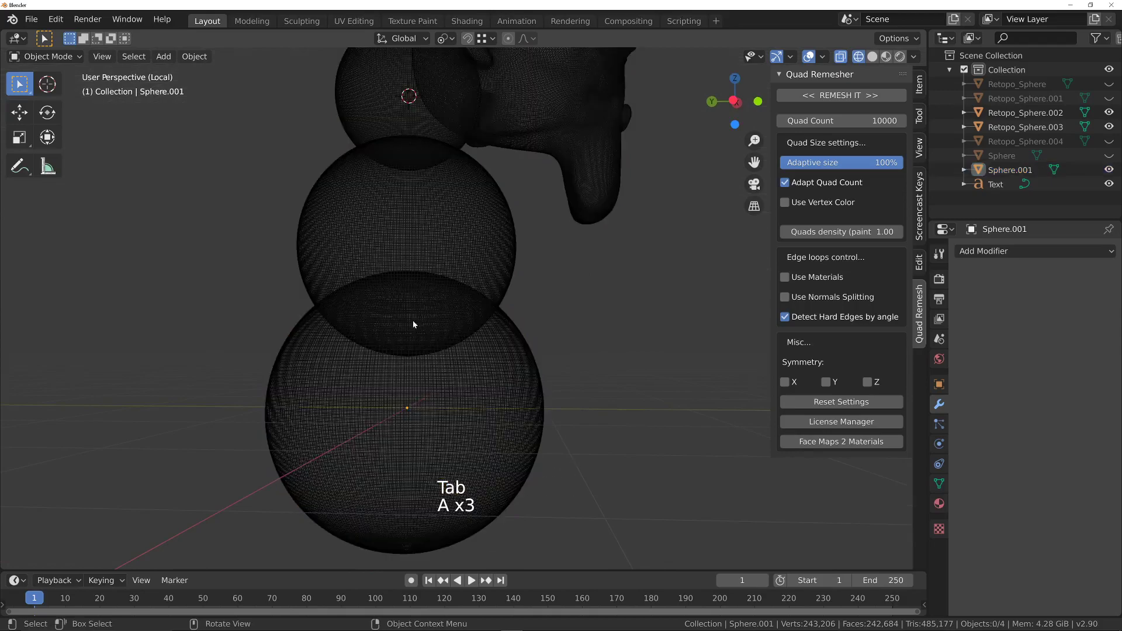
middle_drag(435, 293, 449, 216)
mouse_move(449, 216)
ctrl+middle_down()
mouse_move(448, 187)
mouse_move(437, 229)
ctrl+middle_up()
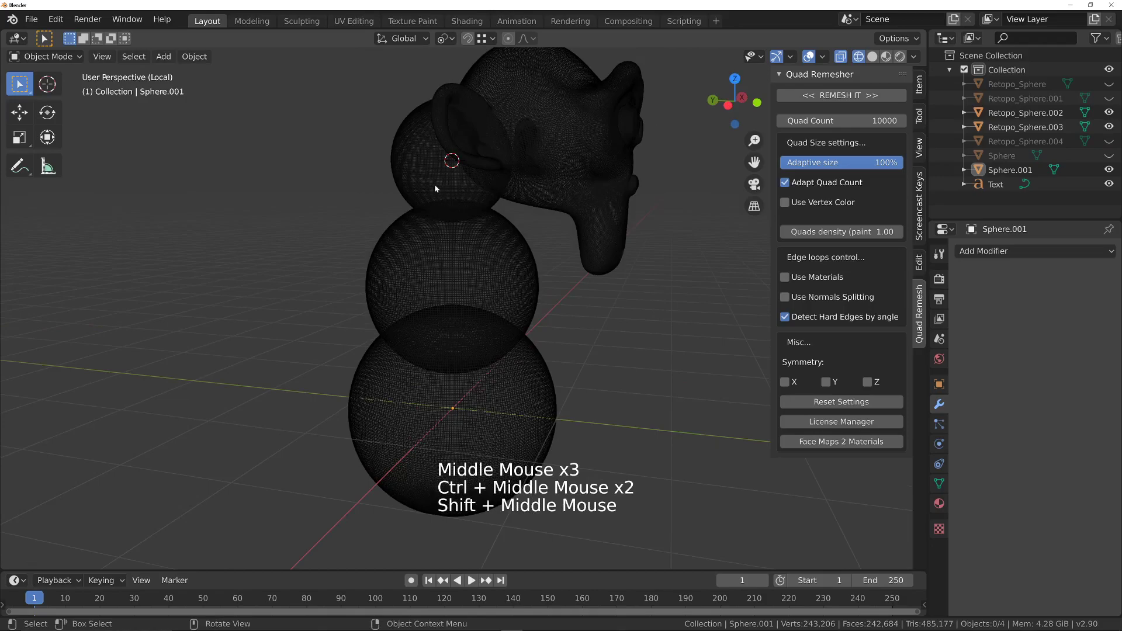
- Select the joined mesh, enter Edit Mode, turn X-ray off and deselect all of its geometry
middle_drag(435, 188, 444, 222)
middle_drag(444, 222, 456, 269)
shift+middle_drag(456, 269, 379, 260)
mouse_move(380, 260)
middle_down()
mouse_move(341, 270)
mouse_move(458, 253)
mouse_move(379, 251)
middle_up()
click(379, 249)
key(Tab)
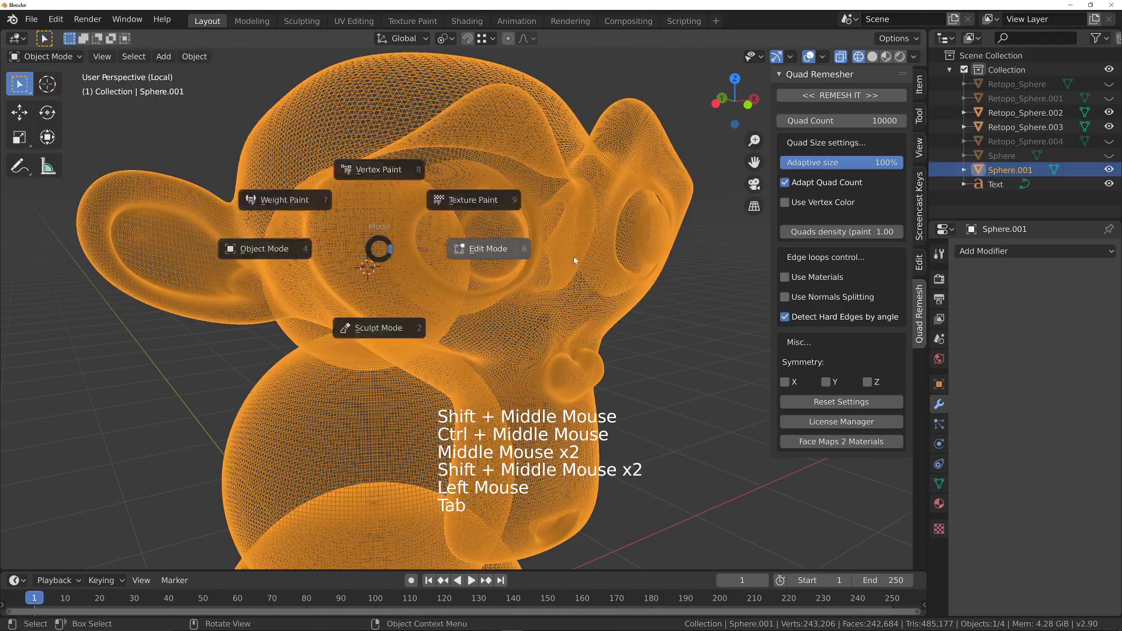
key(z)
middle_drag(492, 276, 490, 236)
key(a)
key(a)
key(a)
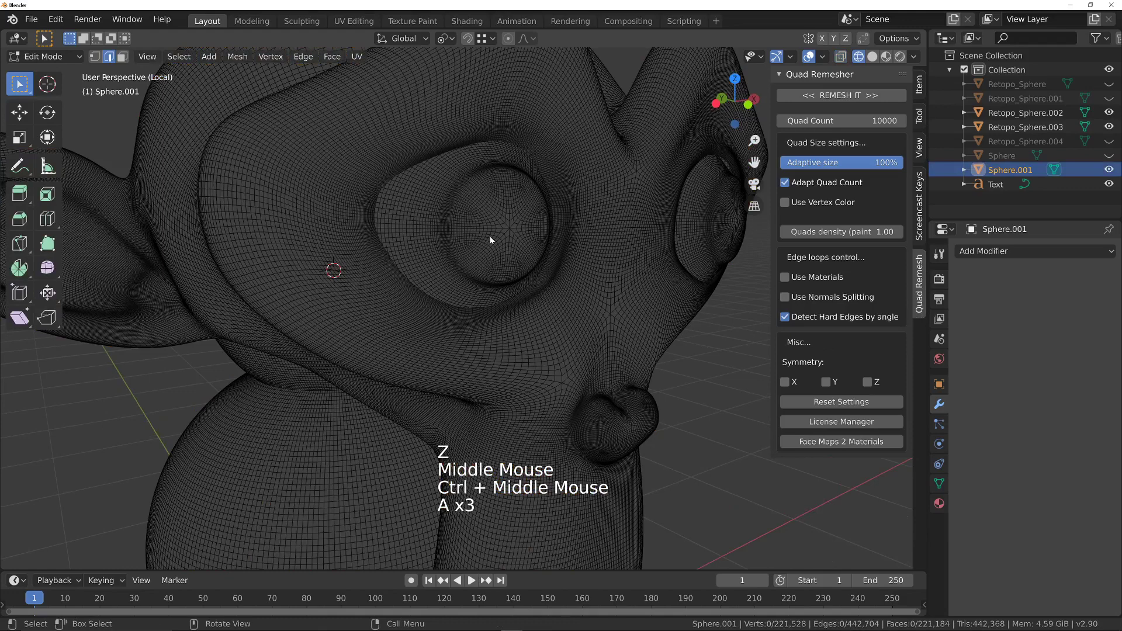
- Select the monkey's near eye as linked faces in face select mode and try moving it out of its socket
key(3)
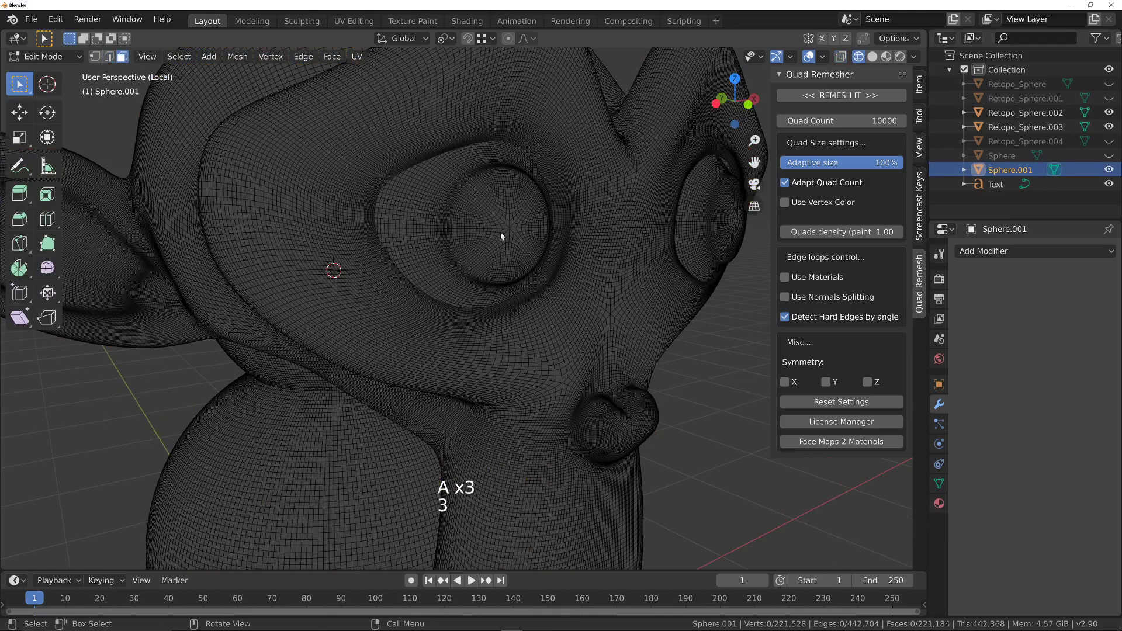
key(l)
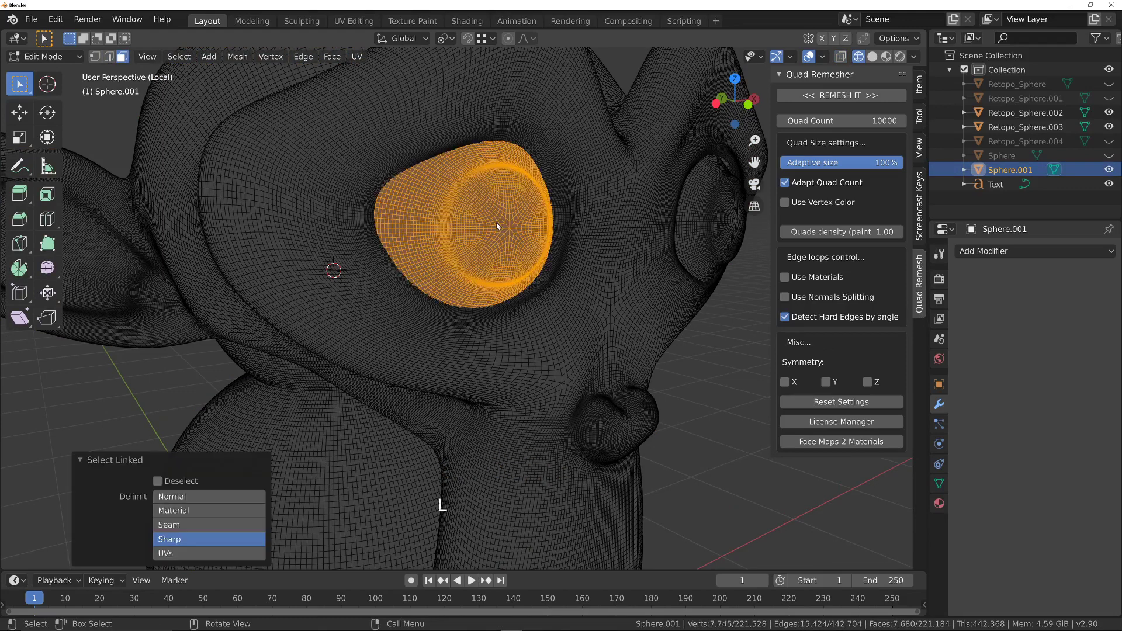
middle_drag(446, 238, 495, 247)
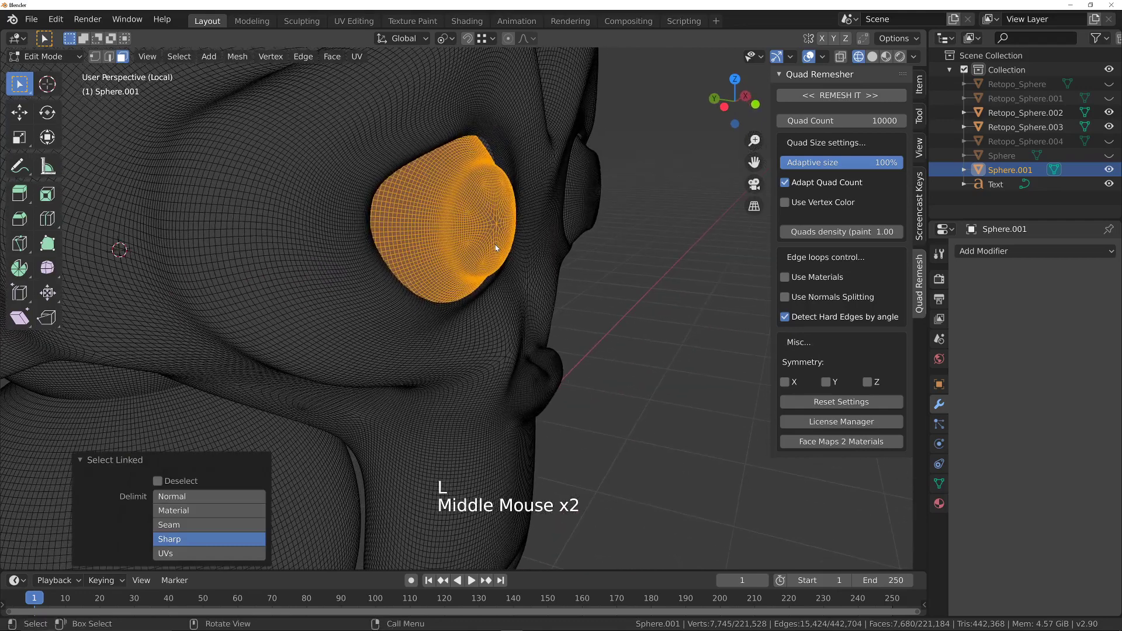
key(g)
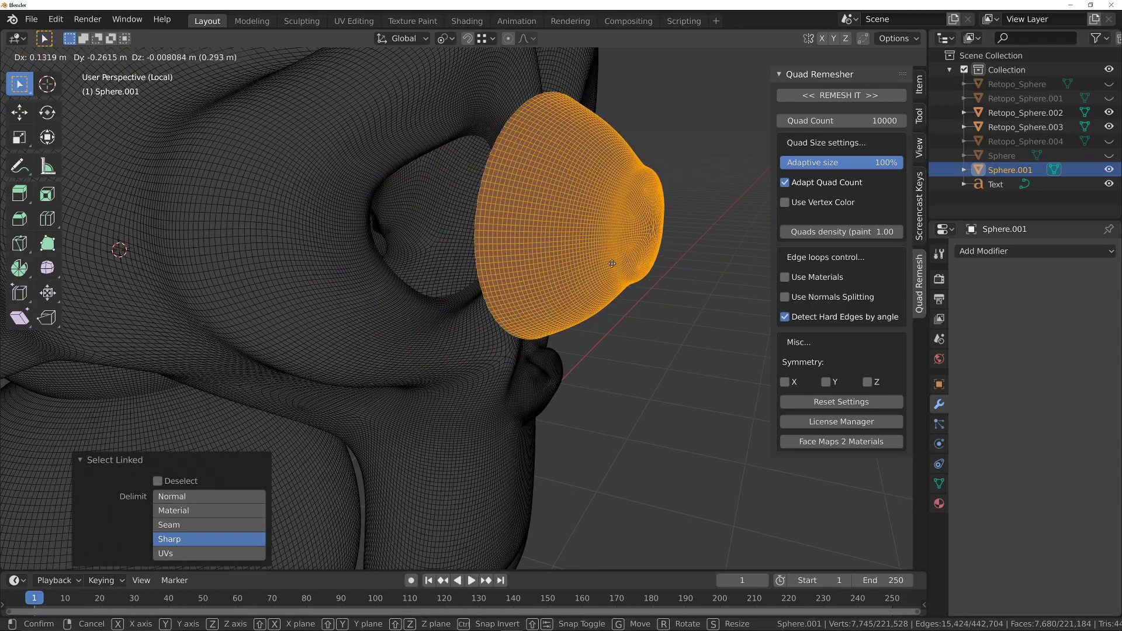
right_click(533, 260)
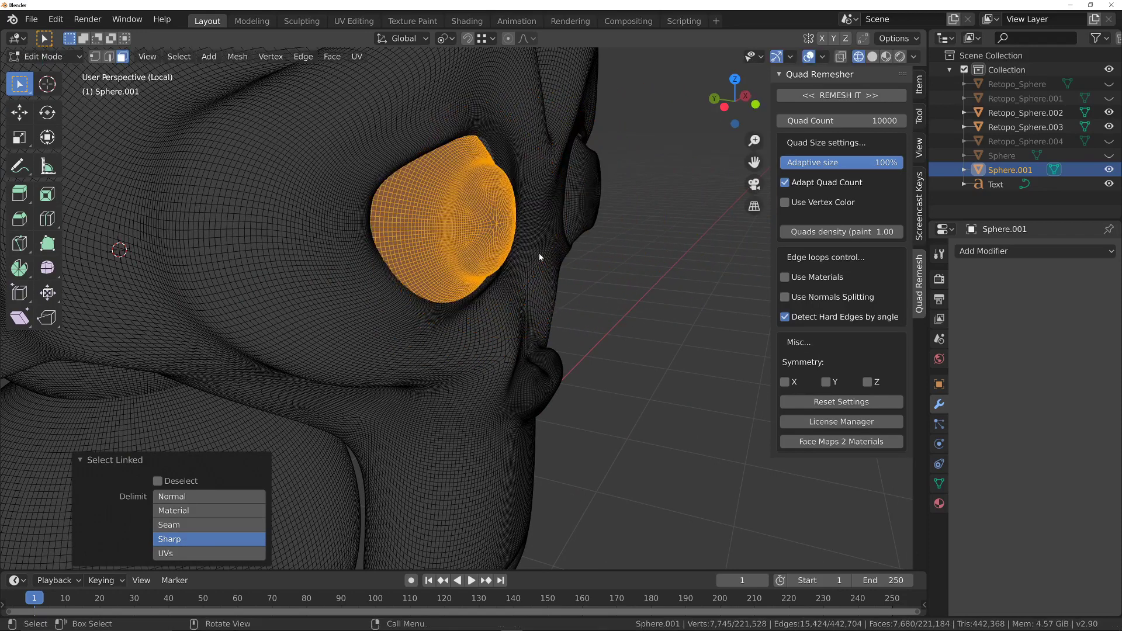
ctrl+middle_drag(482, 254, 468, 291)
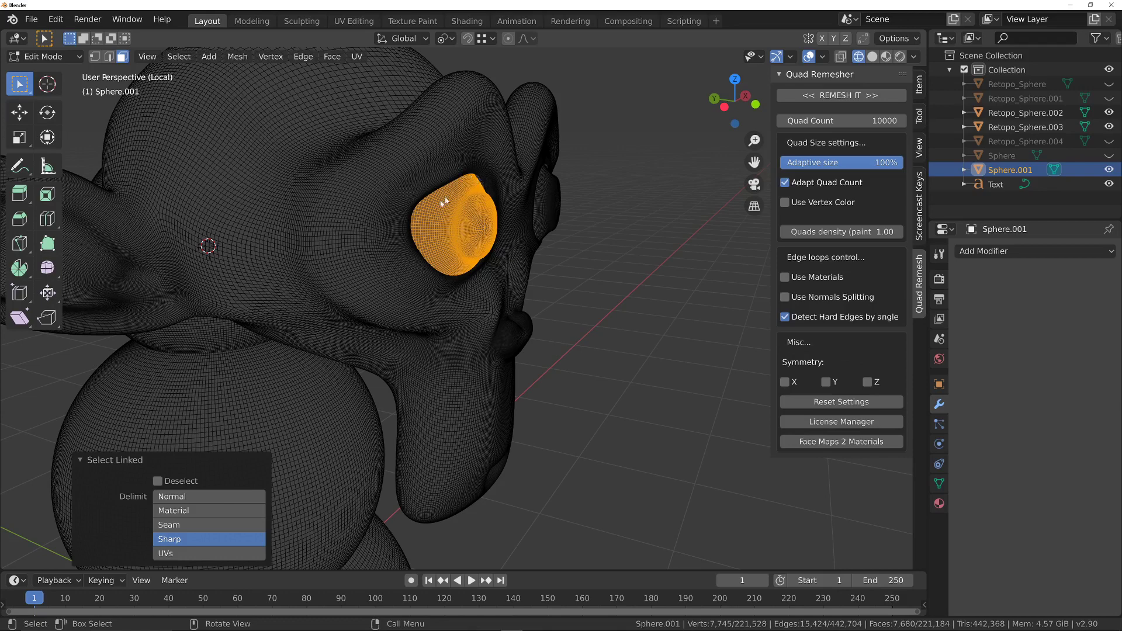
- Select a single edge on the side of the monkey head and split it in place with Rip Vertices
ctrl+middle_drag(471, 220, 409, 210)
middle_drag(409, 211, 381, 182)
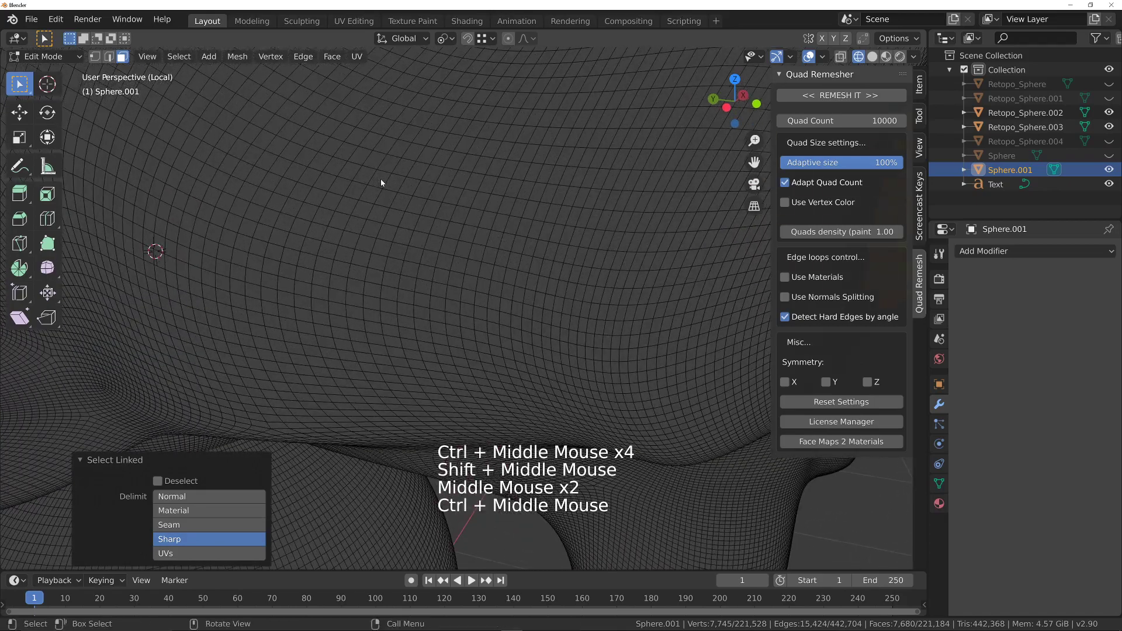
key(2)
click(395, 214)
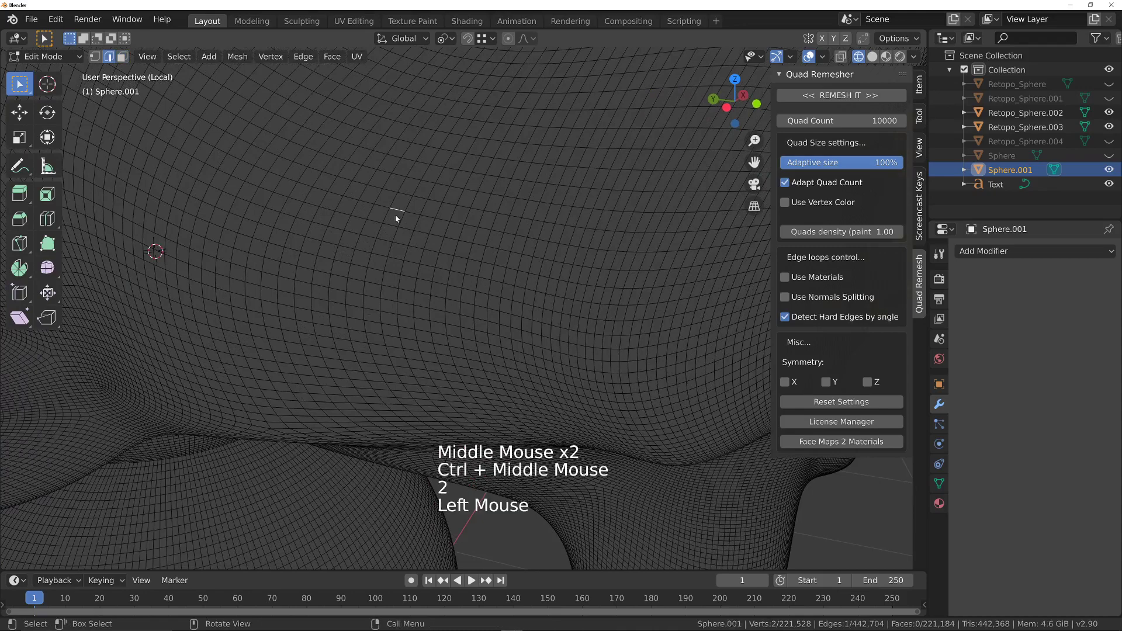
ctrl+middle_drag(395, 215, 417, 234)
middle_drag(416, 234, 453, 235)
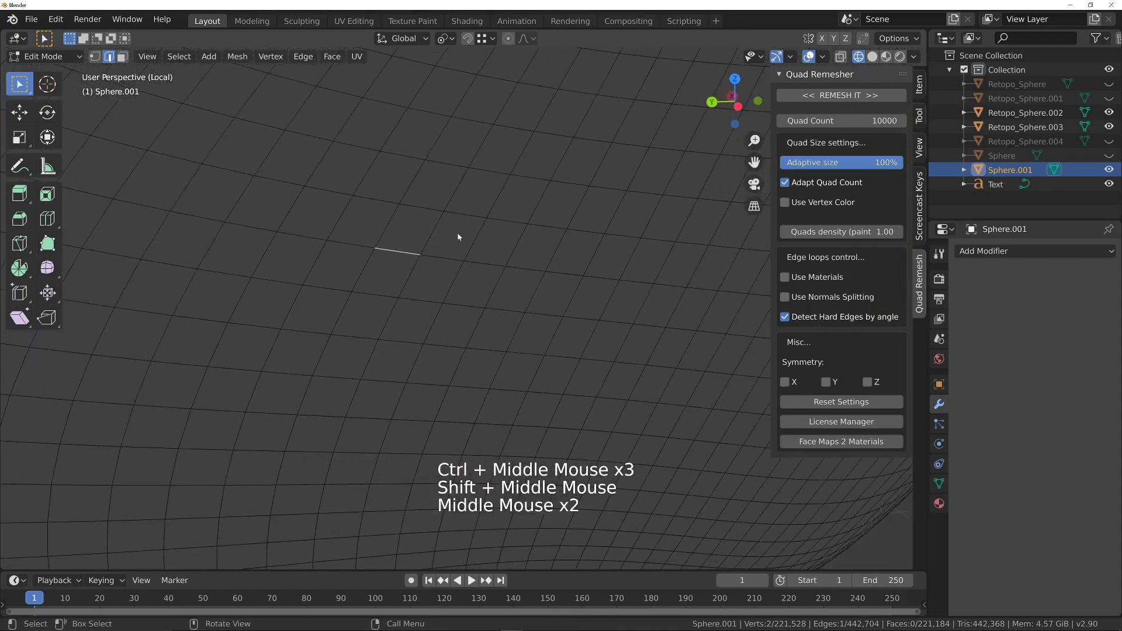
key(F3)
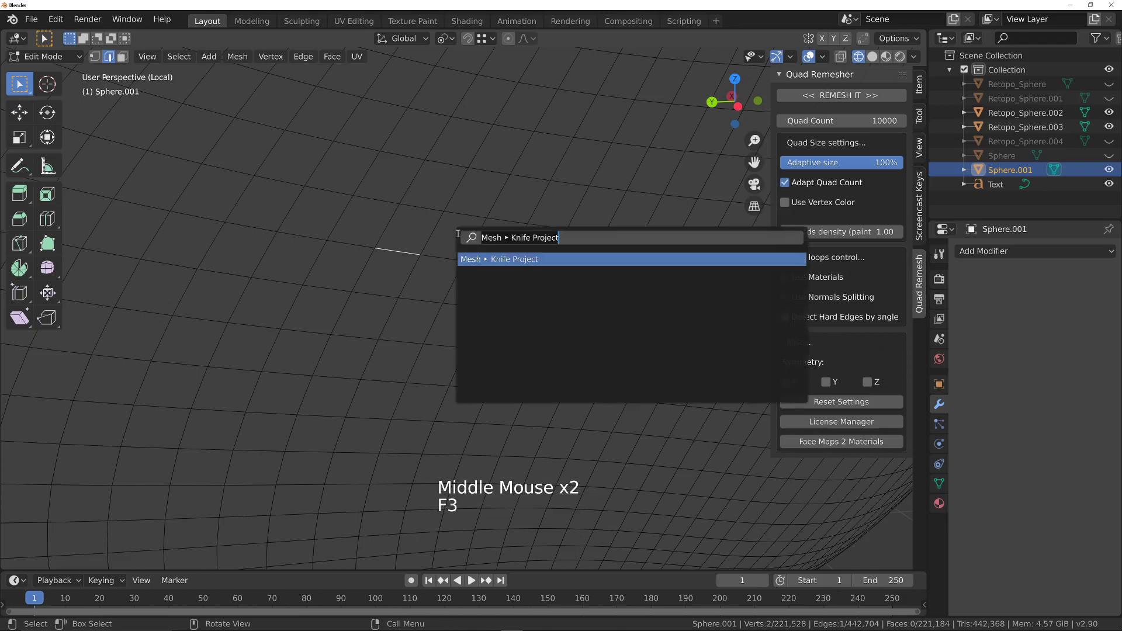
text(rip)
key(Down)
key(Down)
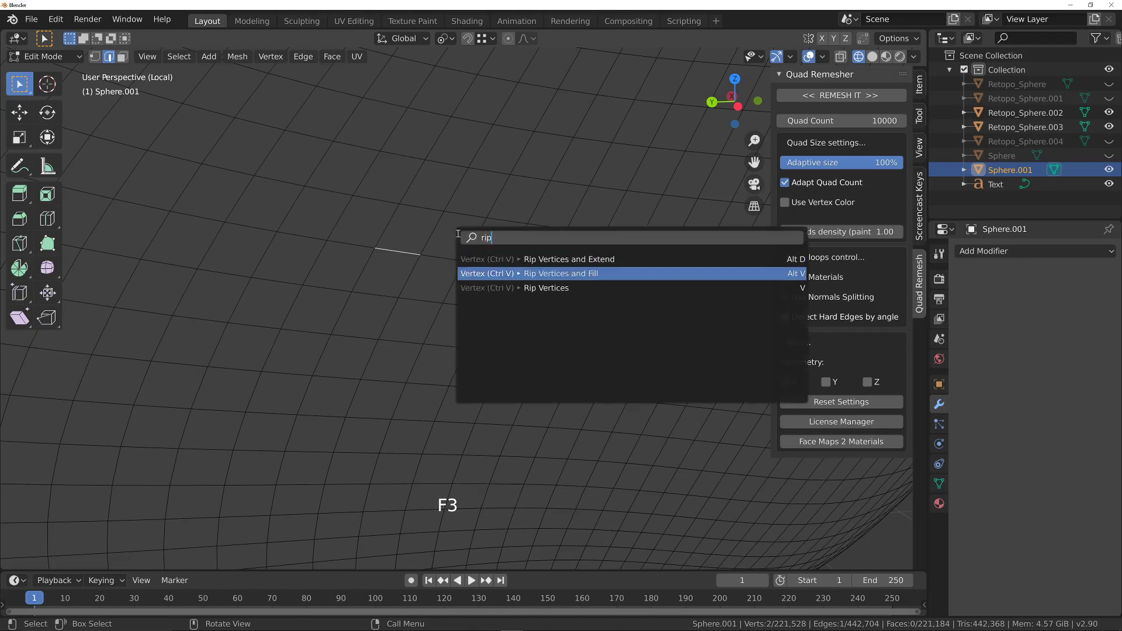
key(Return)
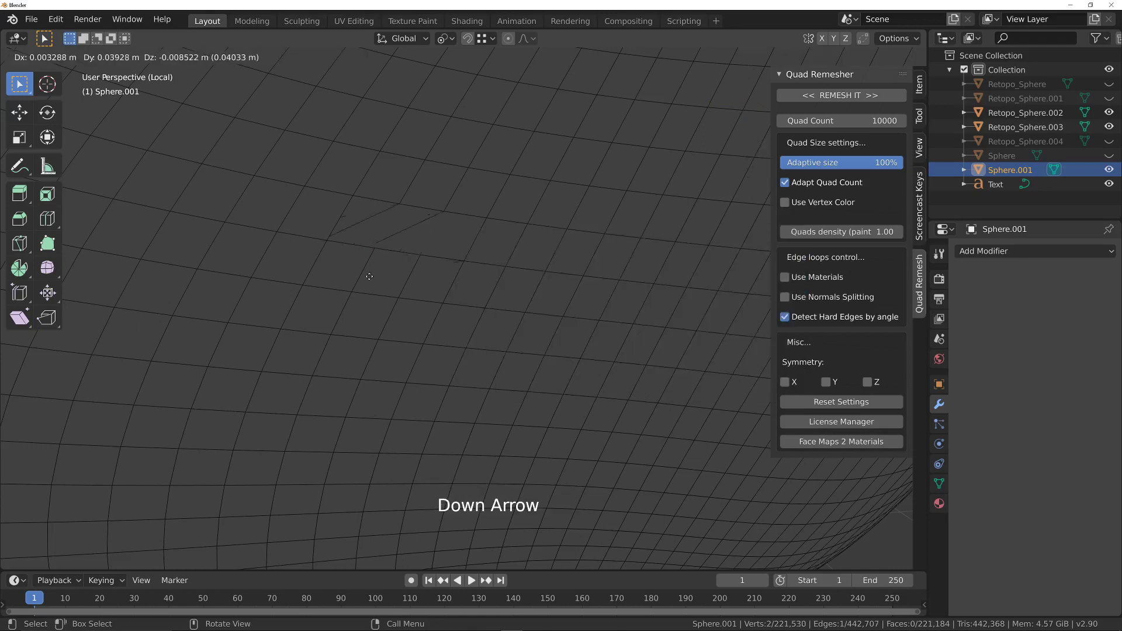
right_click(429, 274)
ctrl+middle_drag(429, 274, 434, 298)
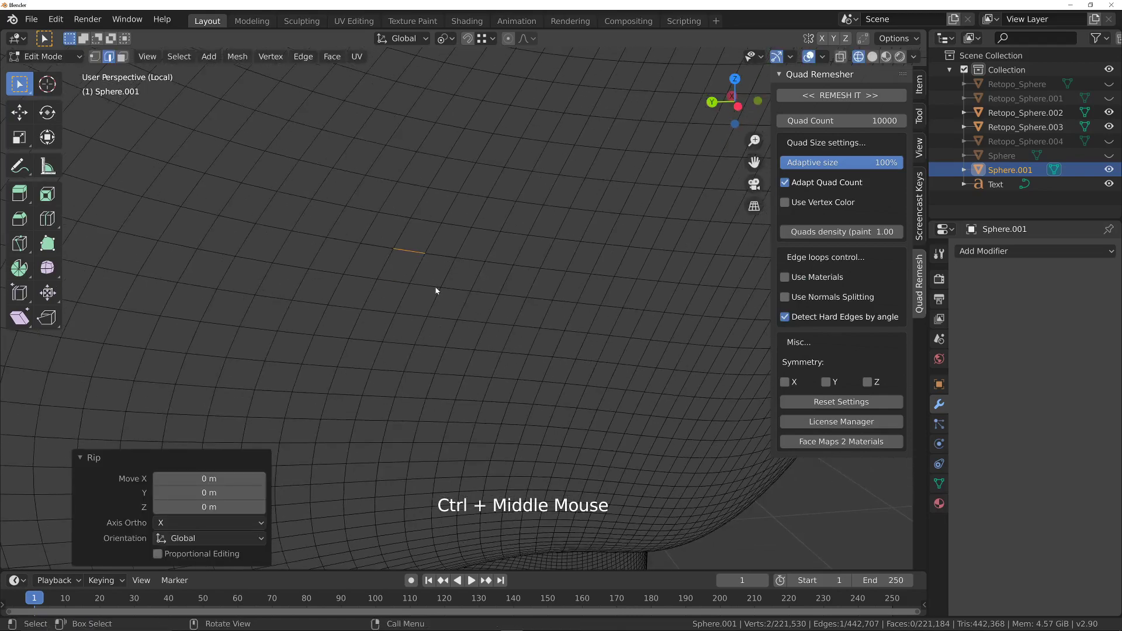
- Select one vertex of the ripped edge in vertex select mode and try moving it to open the split
key(1)
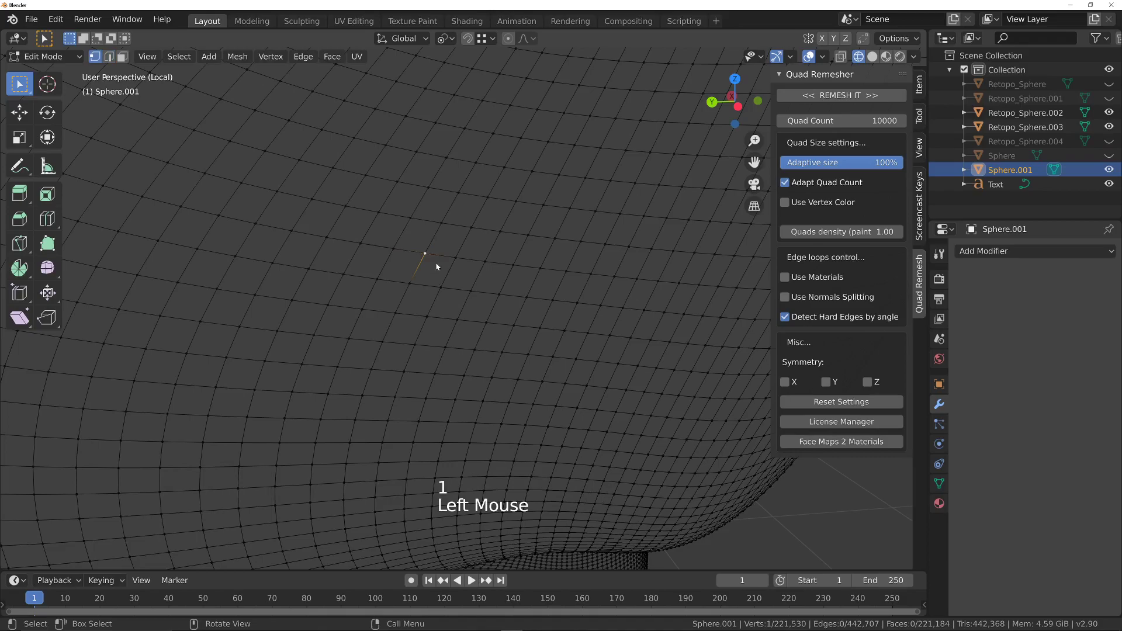
middle_drag(437, 267, 447, 245)
mouse_move(448, 246)
ctrl+middle_down()
mouse_move(438, 221)
mouse_move(459, 263)
mouse_move(450, 240)
ctrl+middle_up()
ctrl+middle_drag(450, 239, 417, 276)
key(g)
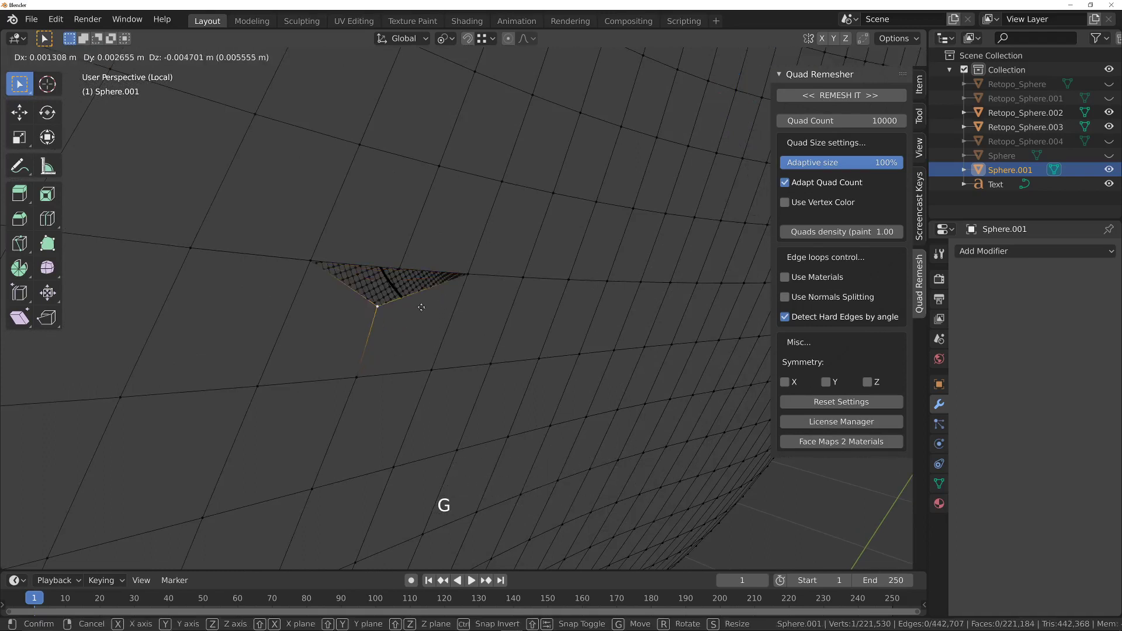
click(410, 277)
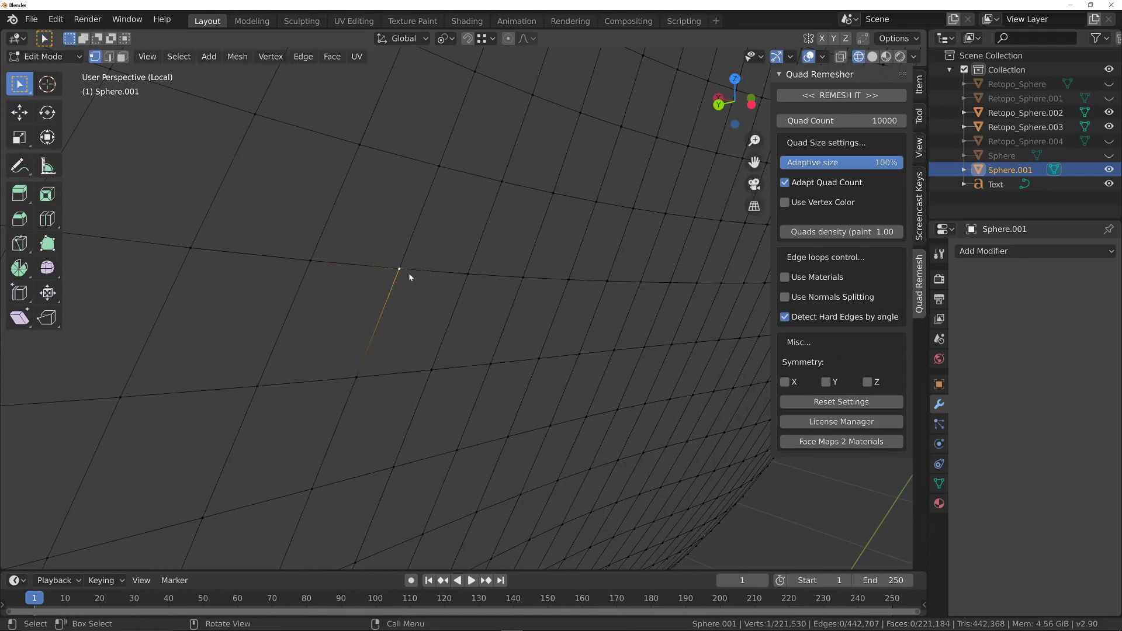
- Examine the ripped area and the surrounding head and spheres, and return the mesh to Object Mode
middle_drag(454, 288, 458, 218)
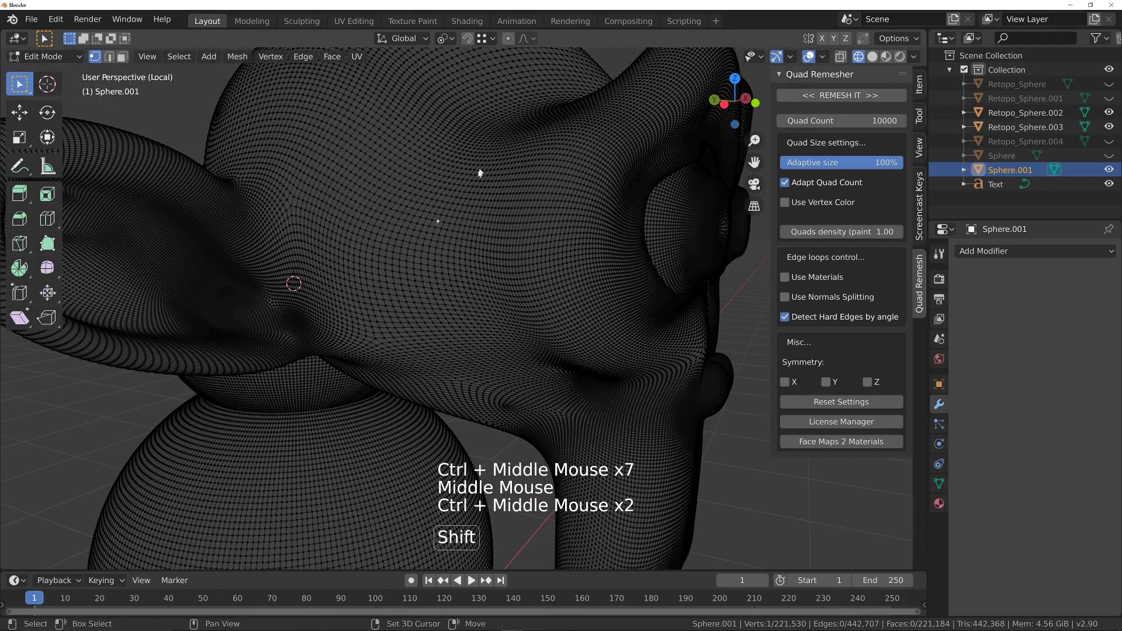
ctrl+middle_drag(480, 173, 419, 222)
middle_drag(503, 212, 485, 225)
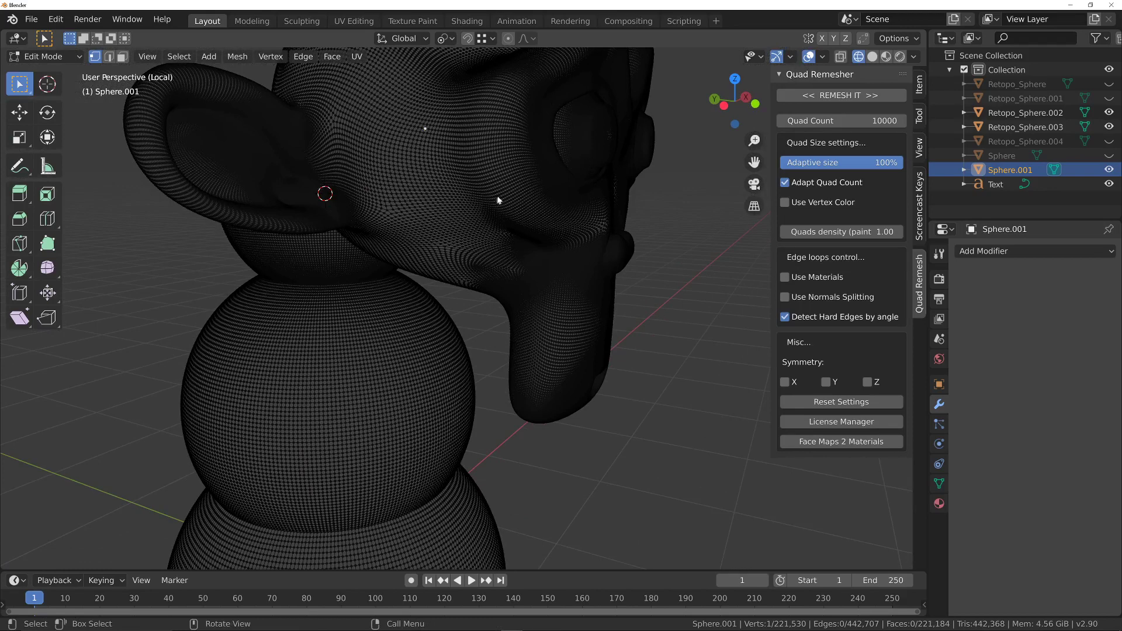
ctrl+middle_drag(501, 201, 422, 199)
key(Tab)
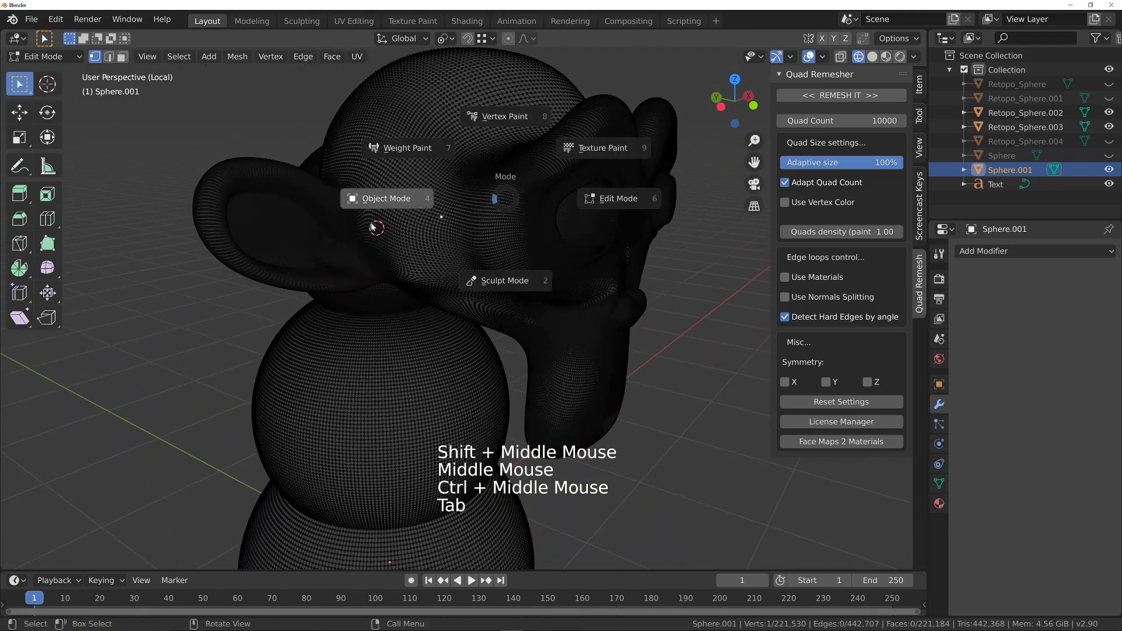
ctrl+middle_drag(364, 219, 421, 222)
middle_drag(421, 222, 529, 153)
ctrl+middle_drag(529, 153, 292, 165)
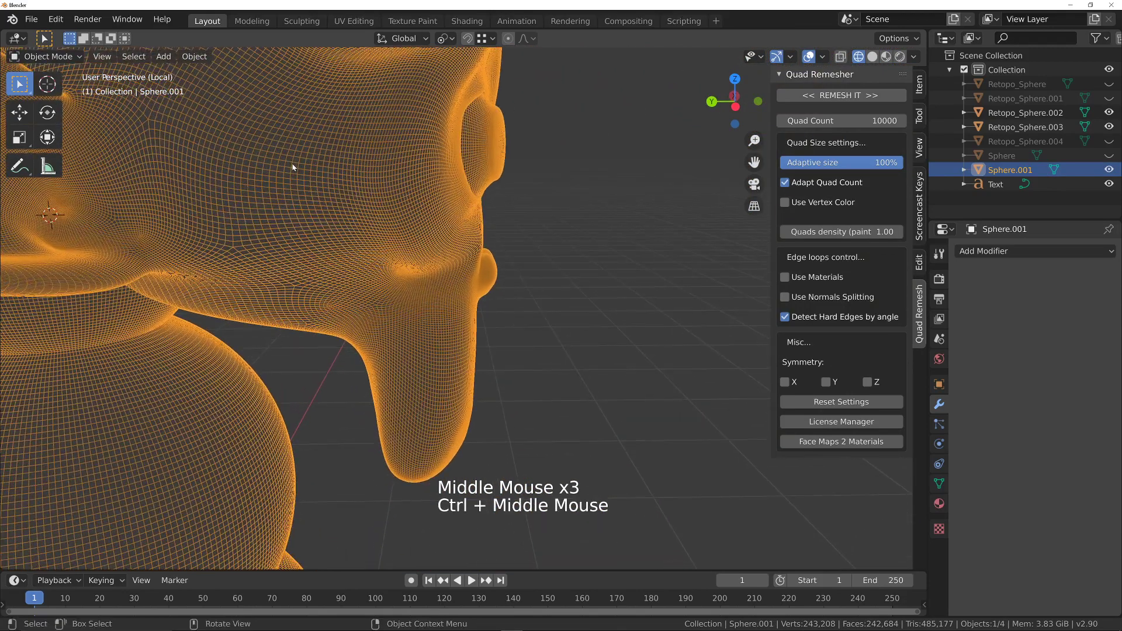
- Reopen the mesh in Edit Mode with vertex selection and try Merge by Distance on only the selected vertex
key(Tab)
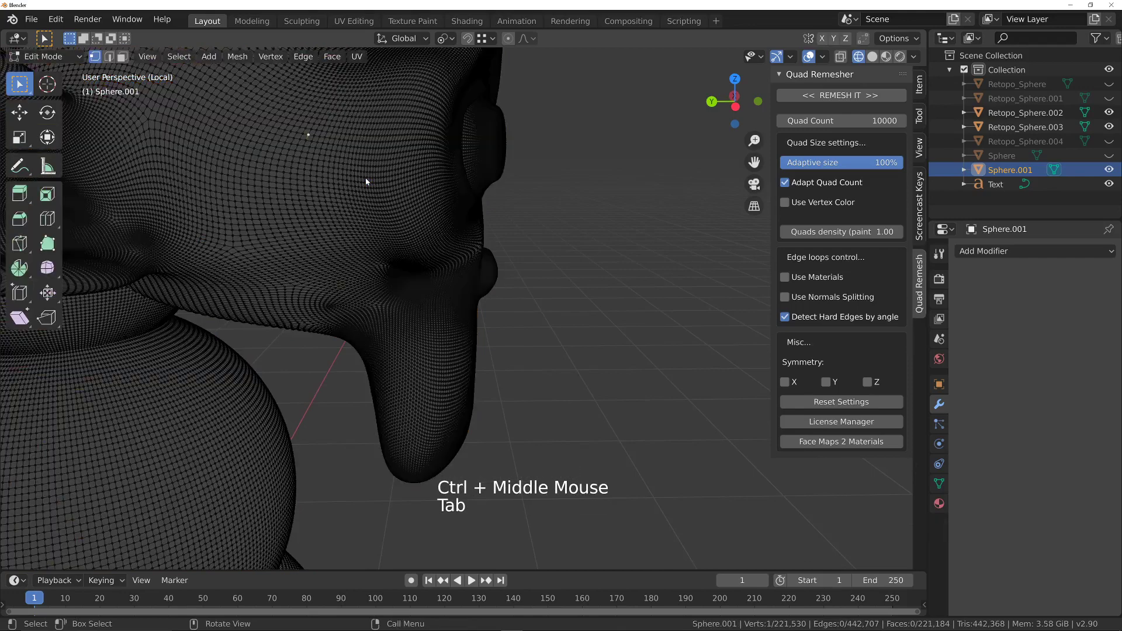
key(1)
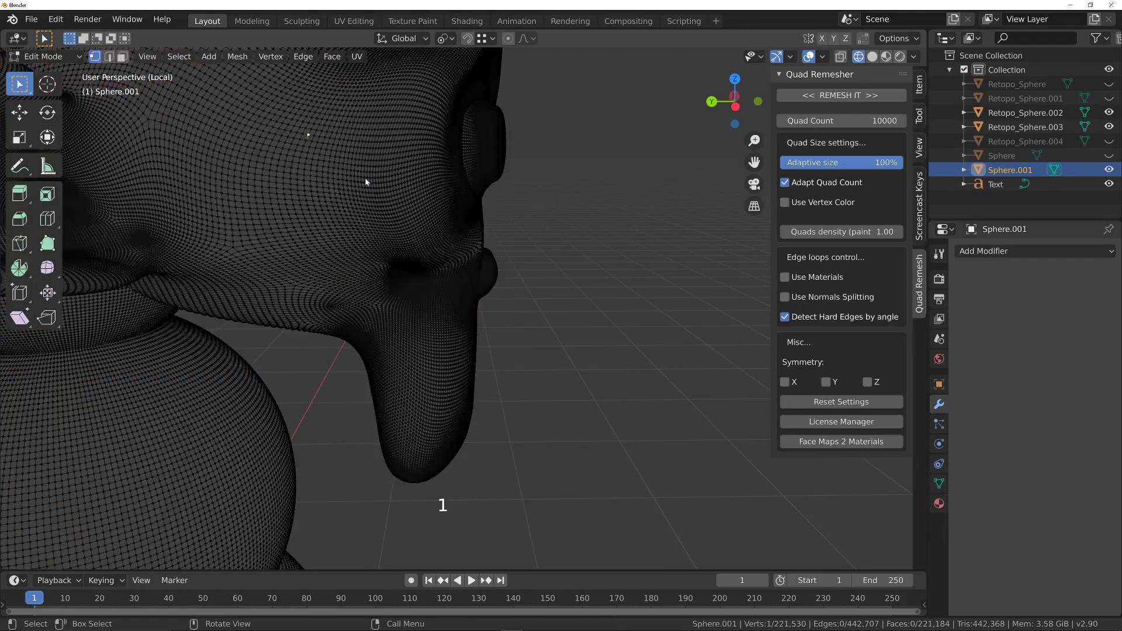
key(m)
click(366, 178)
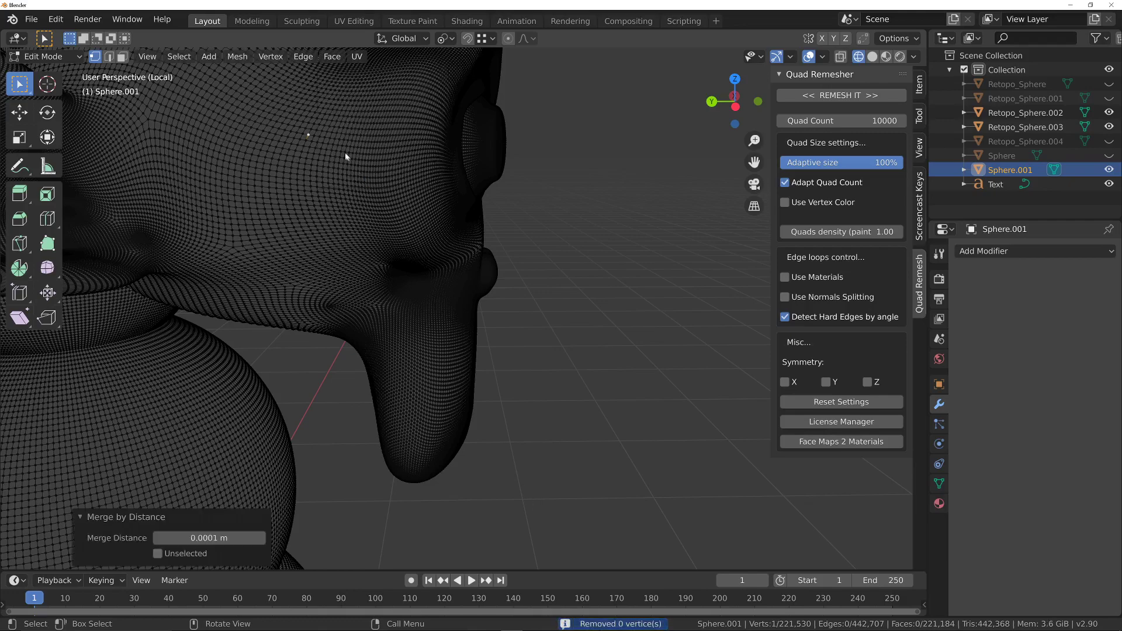
- Select all geometry of the joined mesh and merge its vertices by distance at 0.0001 m
middle_drag(347, 157, 315, 157)
key(a)
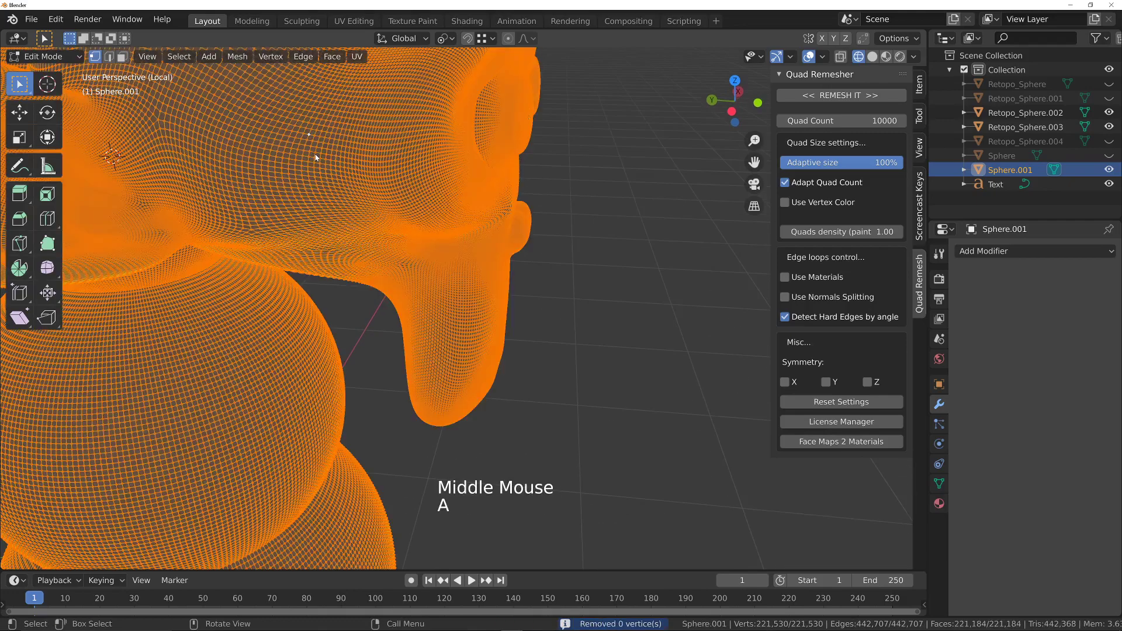
key(m)
click(335, 182)
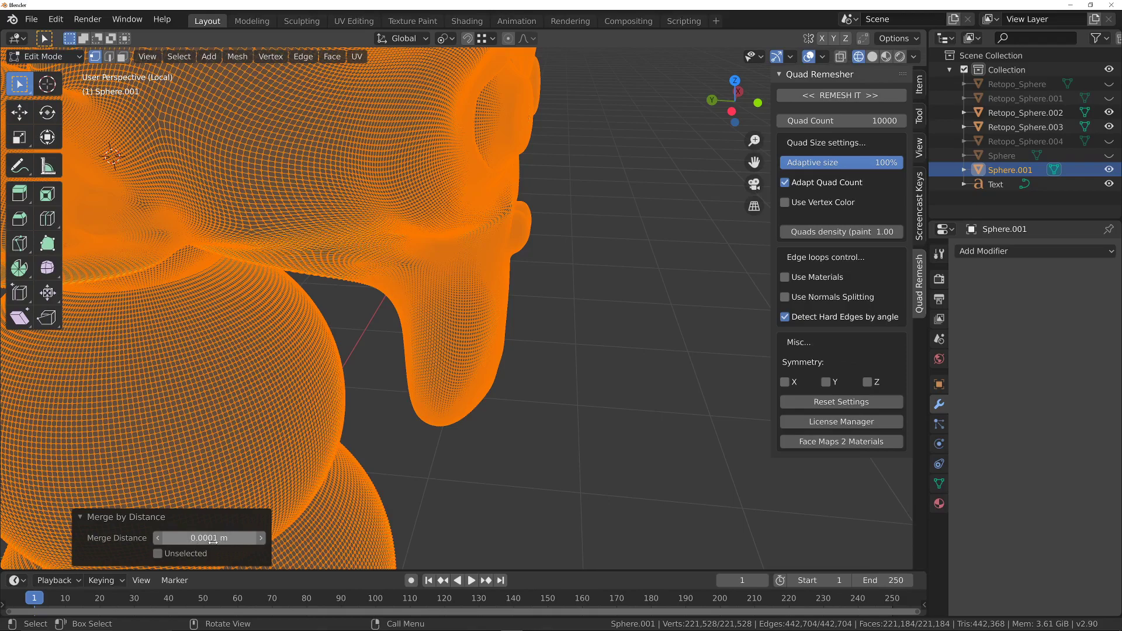
- Deselect all geometry of the merged mesh
mouse_move(454, 251)
middle_down()
mouse_move(399, 245)
mouse_move(458, 254)
middle_up()
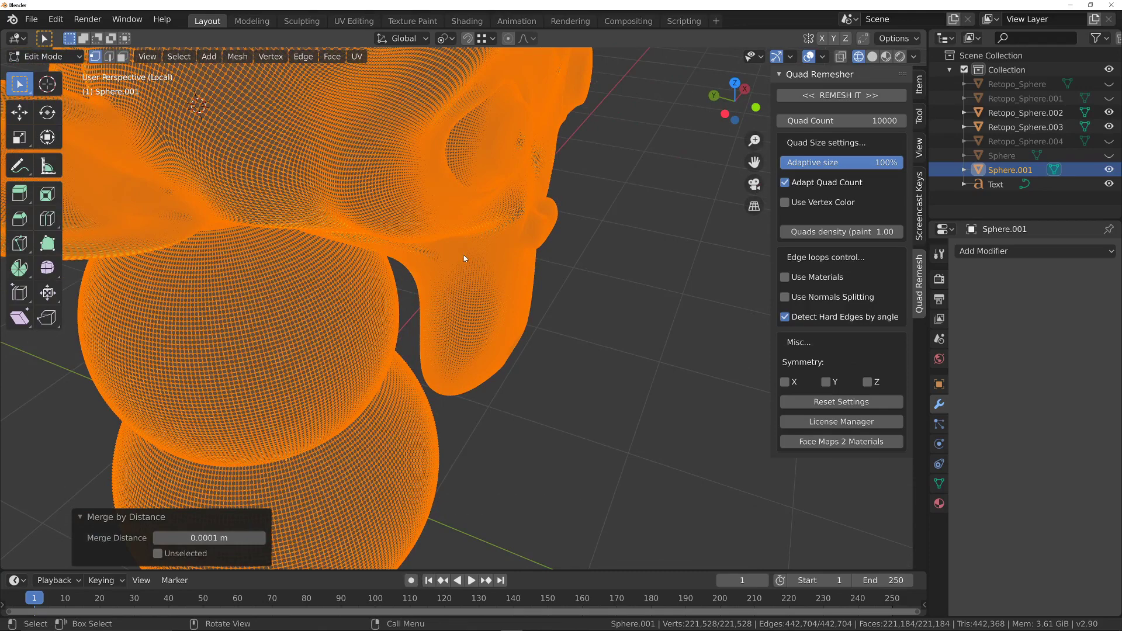
middle_drag(461, 253, 443, 215)
key(a)
key(a)
key(a)
middle_click(443, 216)
- Toggle X-ray on and off to examine the overlapping inner geometry of the spheres and the monkey's eyes
key(z)
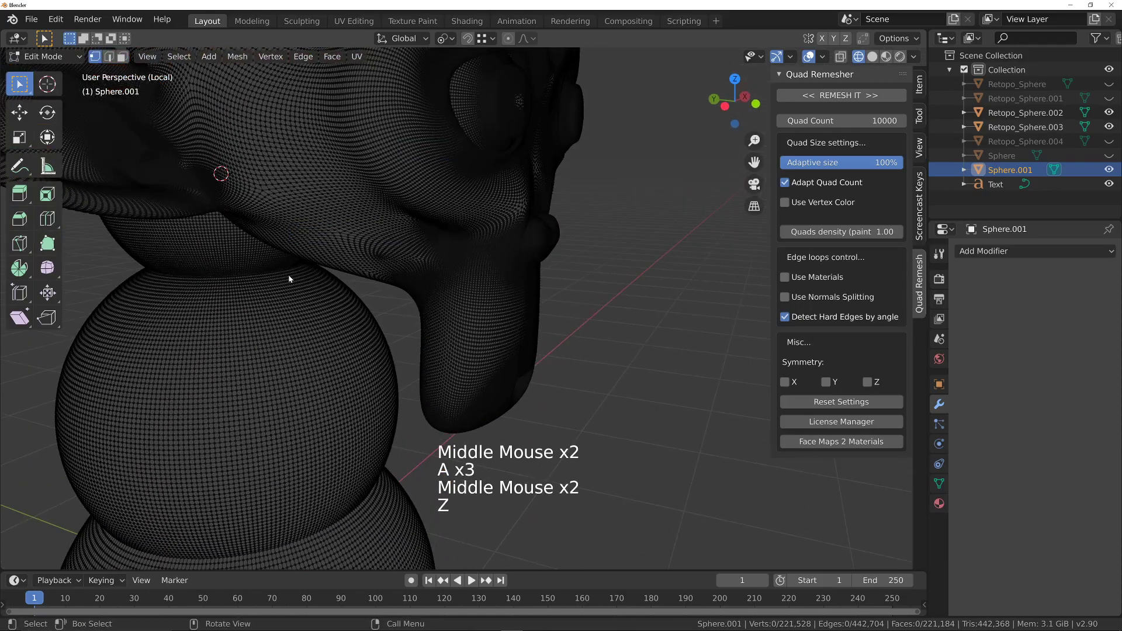
key(z)
middle_drag(203, 286, 283, 296)
key(z)
middle_click(275, 317)
key(z)
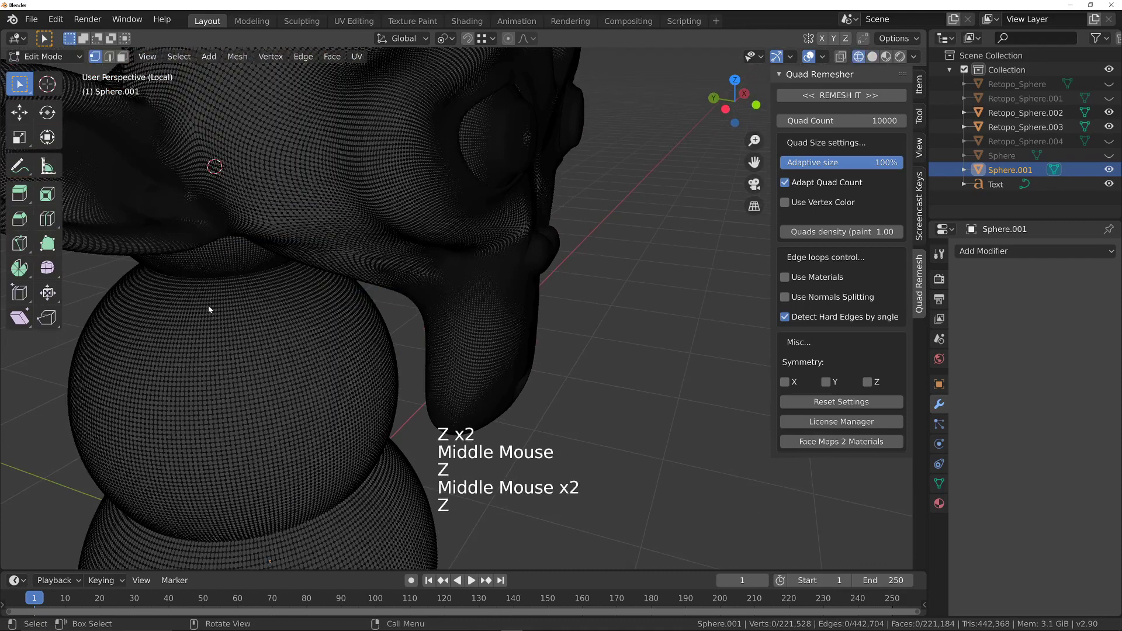
key(z)
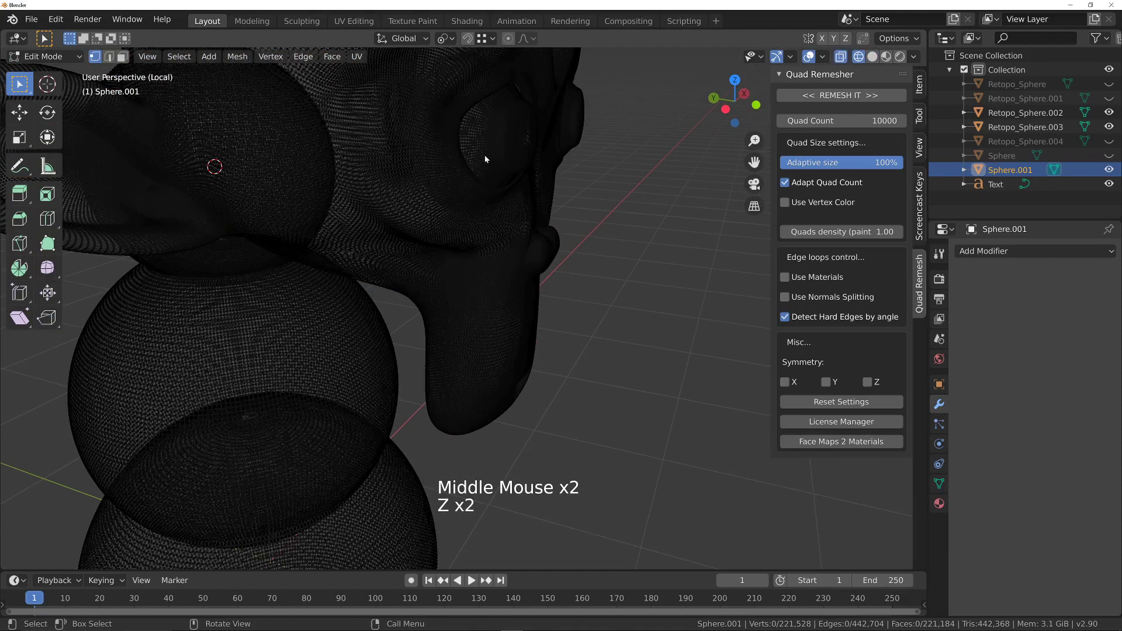
mouse_move(491, 139)
middle_down()
mouse_move(468, 131)
mouse_move(525, 131)
middle_up()
key(z)
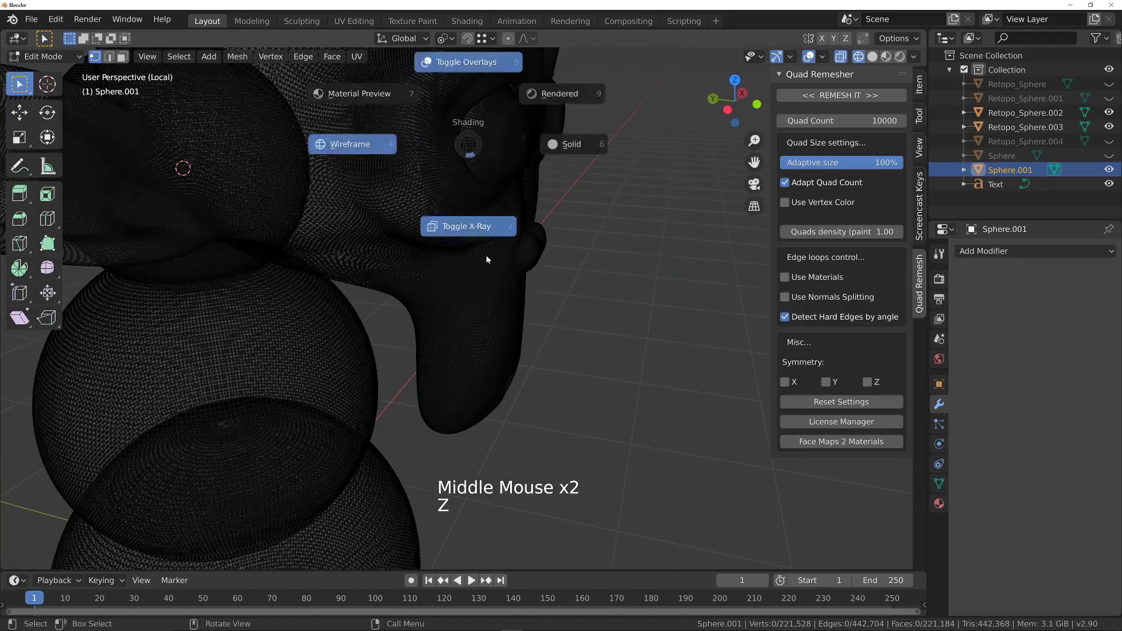
- Return to Object Mode and rename the joined Sphere.001 object as monkey original
key(Tab)
ctrl+middle_drag(409, 233, 411, 227)
shift+middle_drag(411, 226, 508, 214)
click(1014, 174)
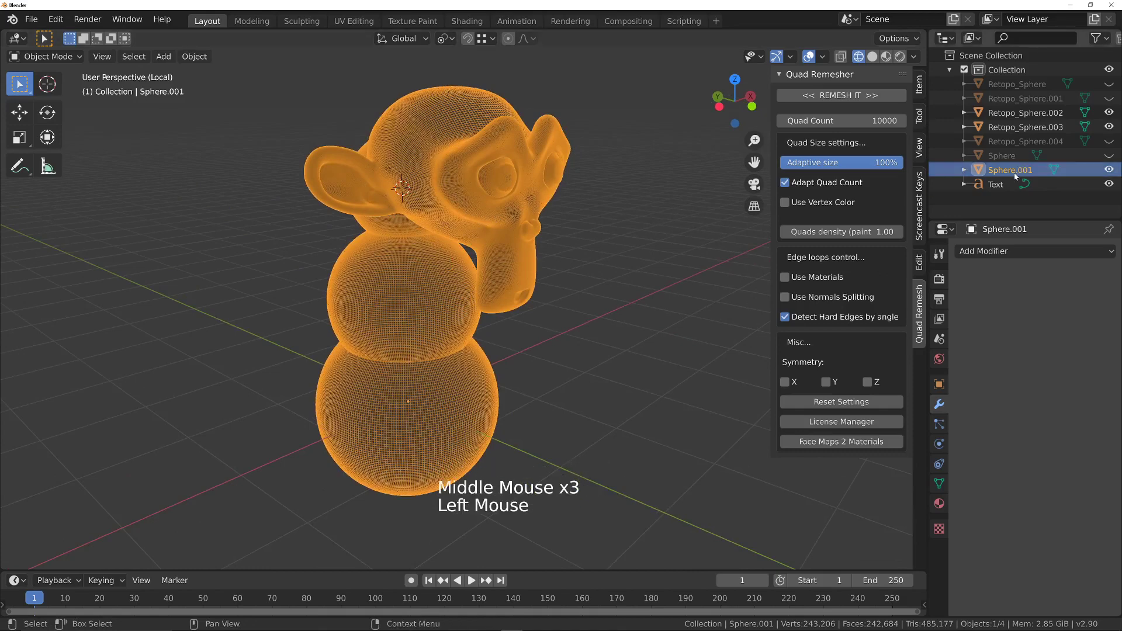
click(1015, 174)
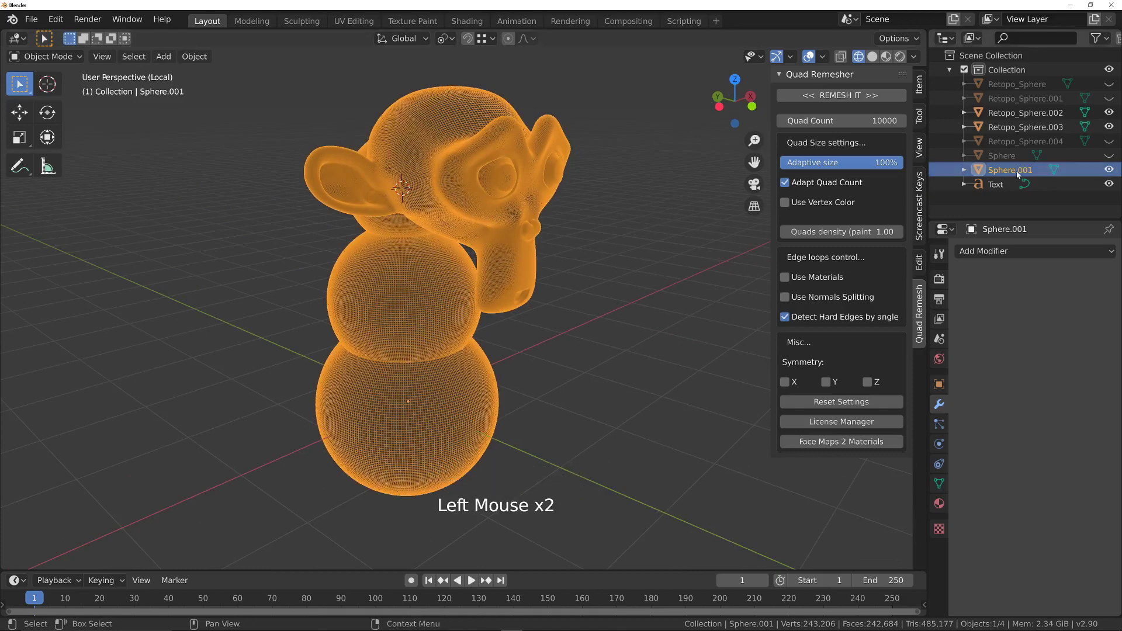
double_click(1016, 173)
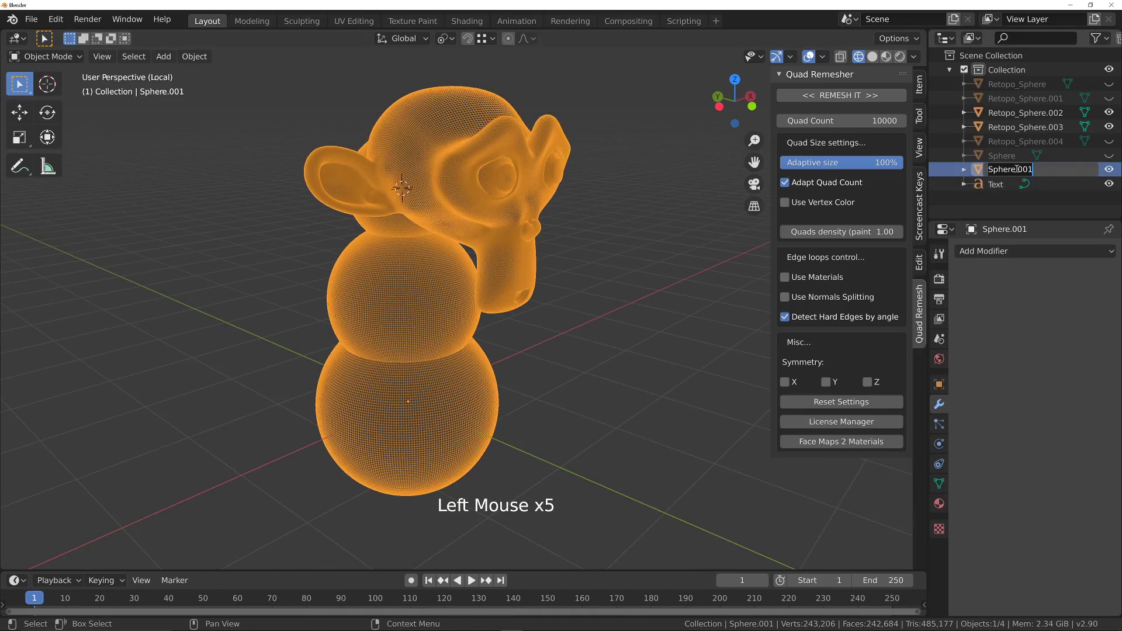
text(monkey origi)
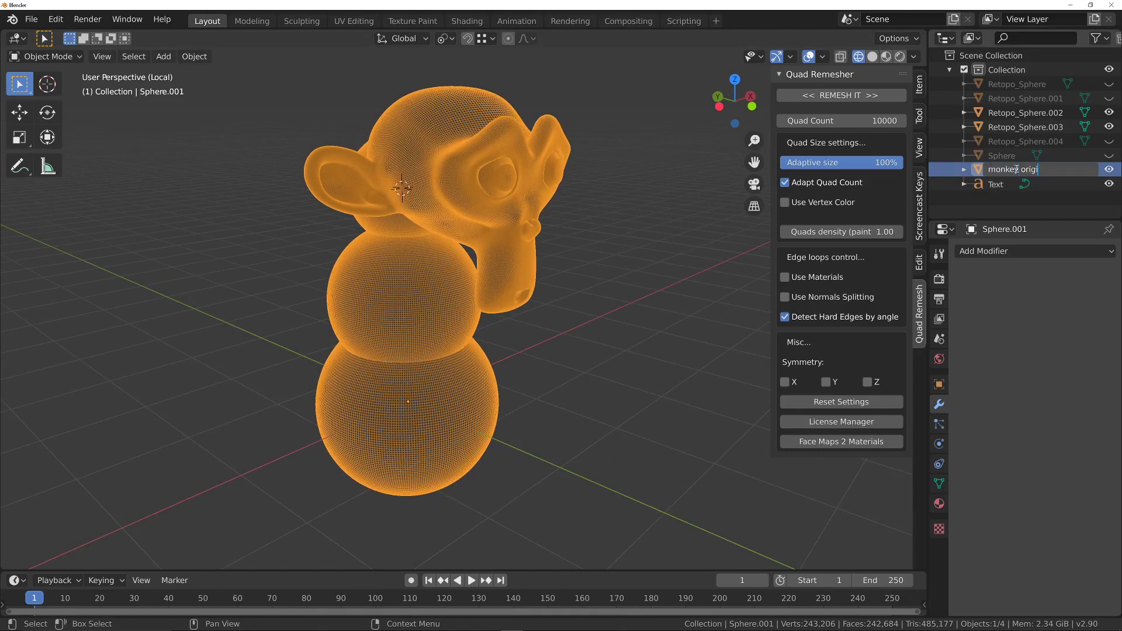
text(nal)
key(Return)
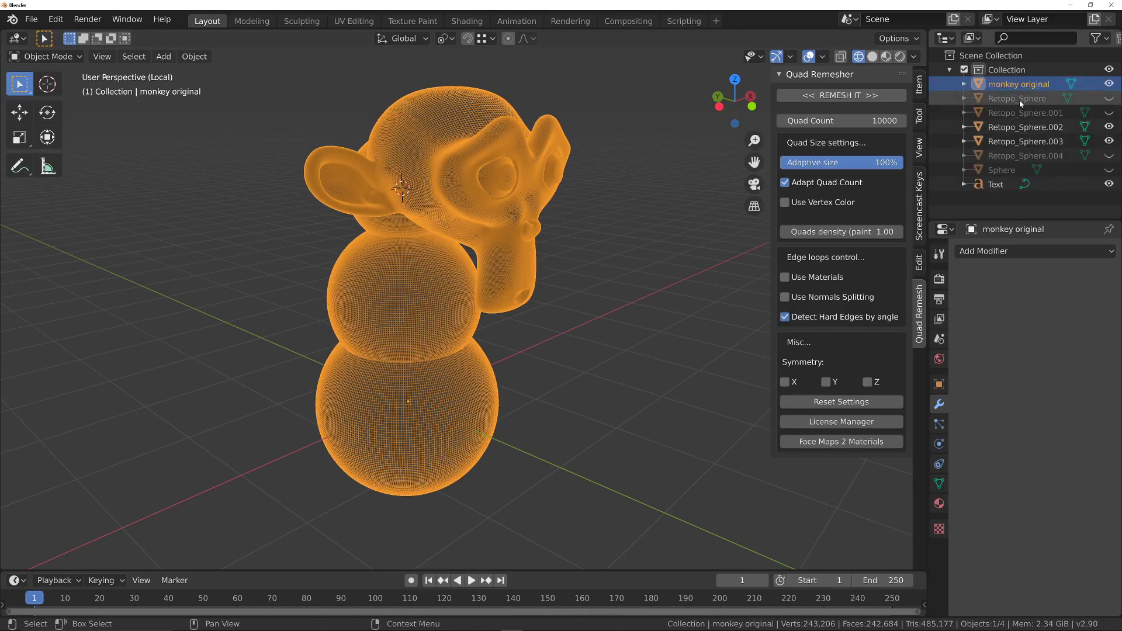
- Delete the Retopo_Sphere objects, Sphere and Text from the collection, and select monkey original
click(1016, 177)
shift+click(1017, 99)
right_click(998, 190)
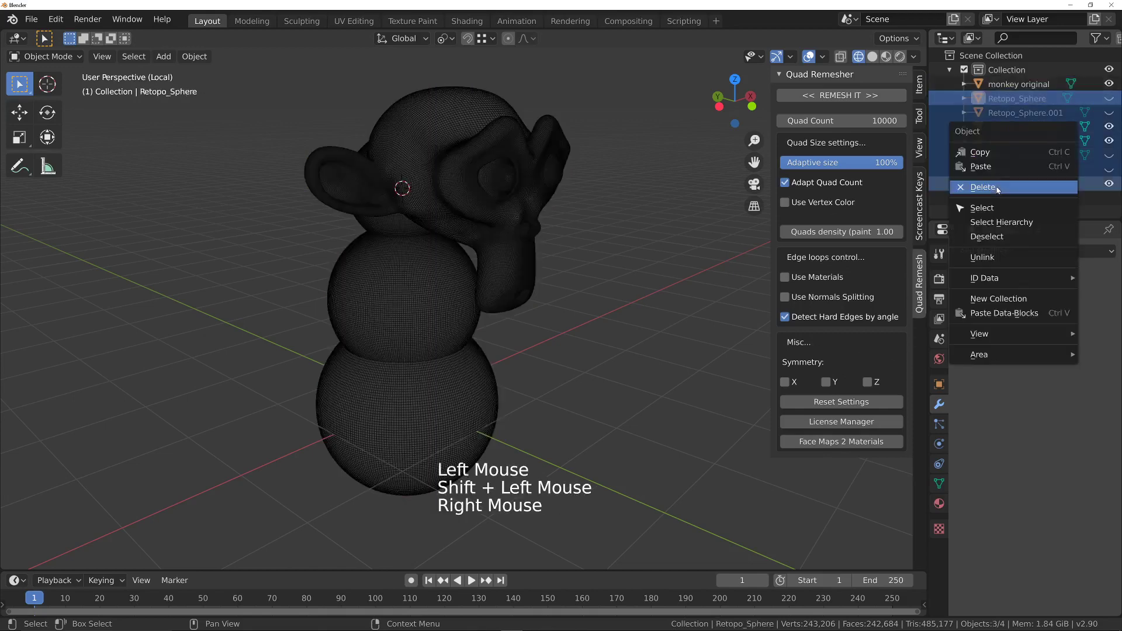
click(1001, 187)
click(1005, 84)
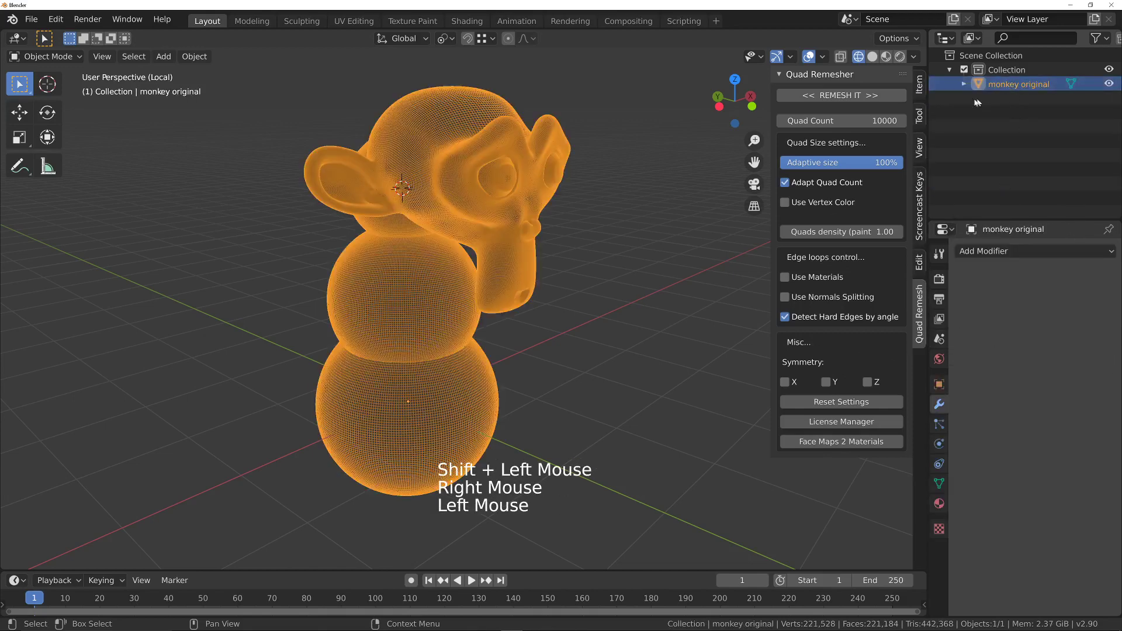
- Duplicate monkey original in place and rename the copy as work on
middle_drag(485, 239, 438, 266)
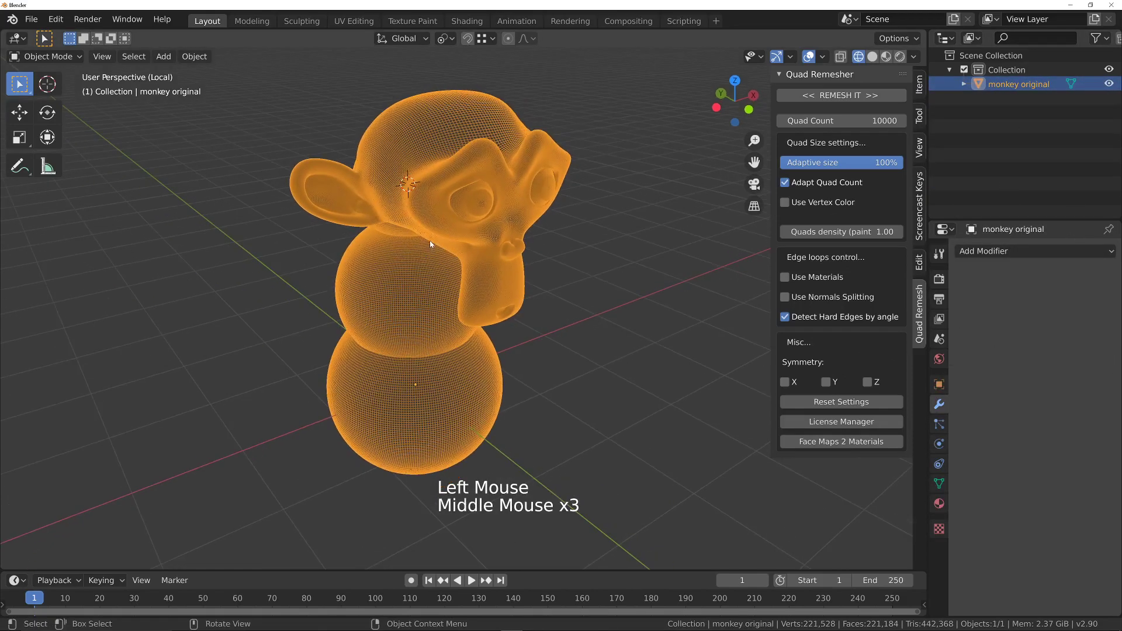
key(shift+d)
right_click(579, 219)
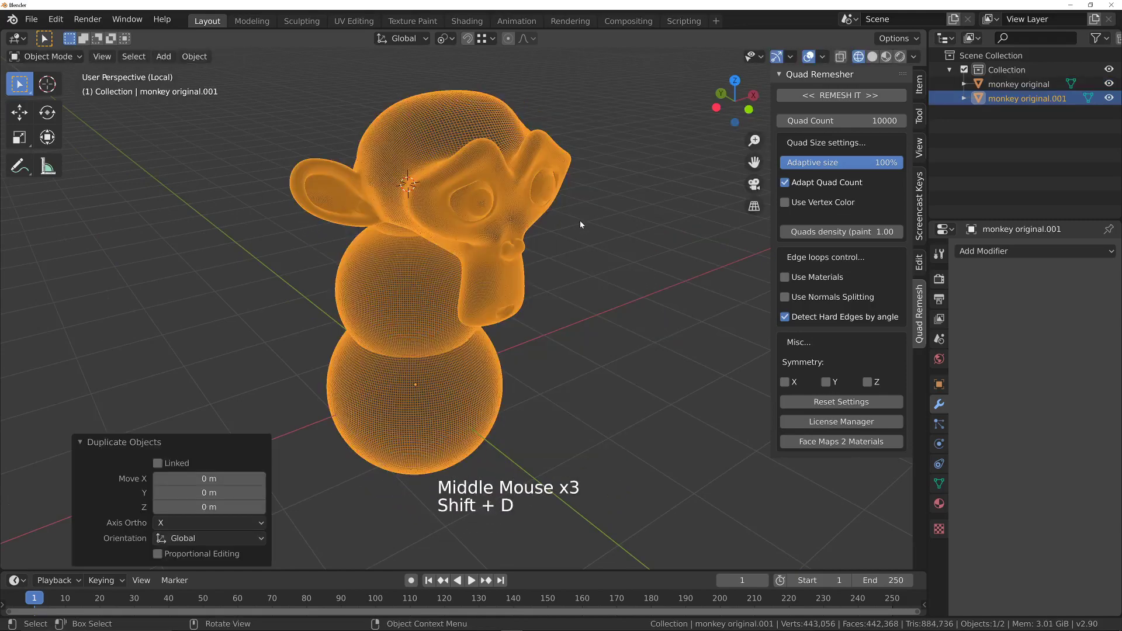
double_click(1022, 98)
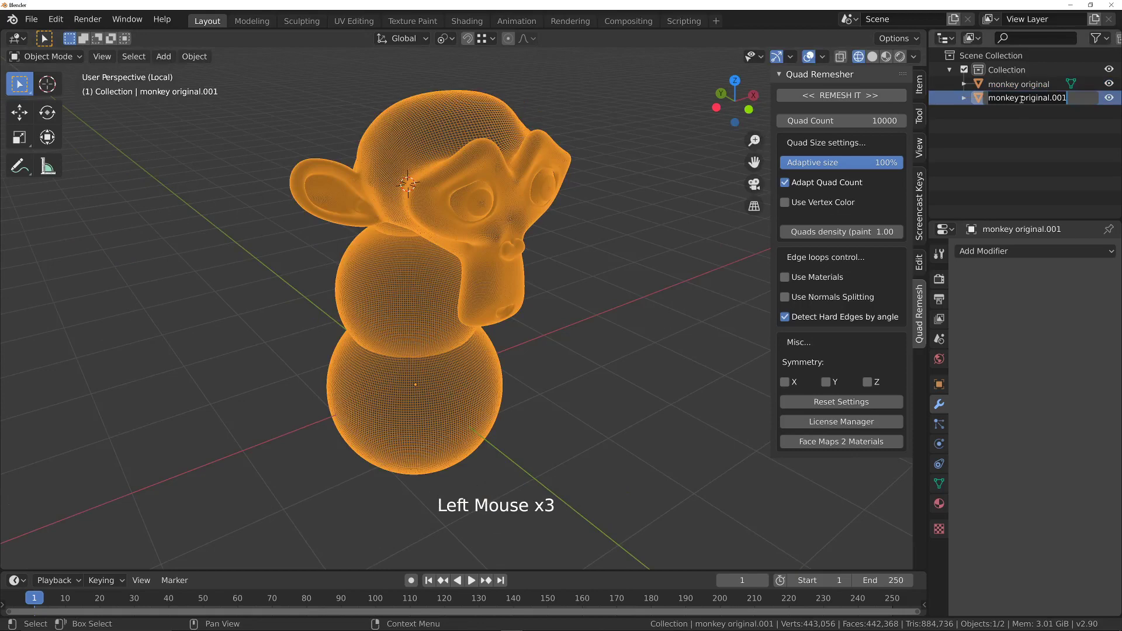
text(normal)
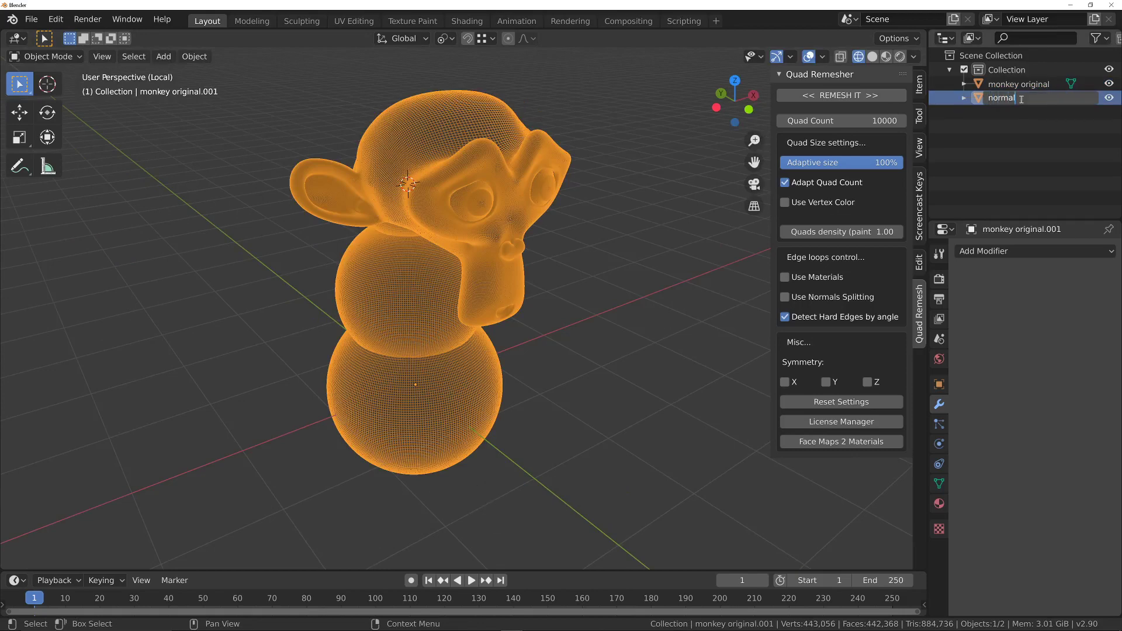
key(BackSpace)
key(BackSpace)
key(BackSpace)
key(BackSpace)
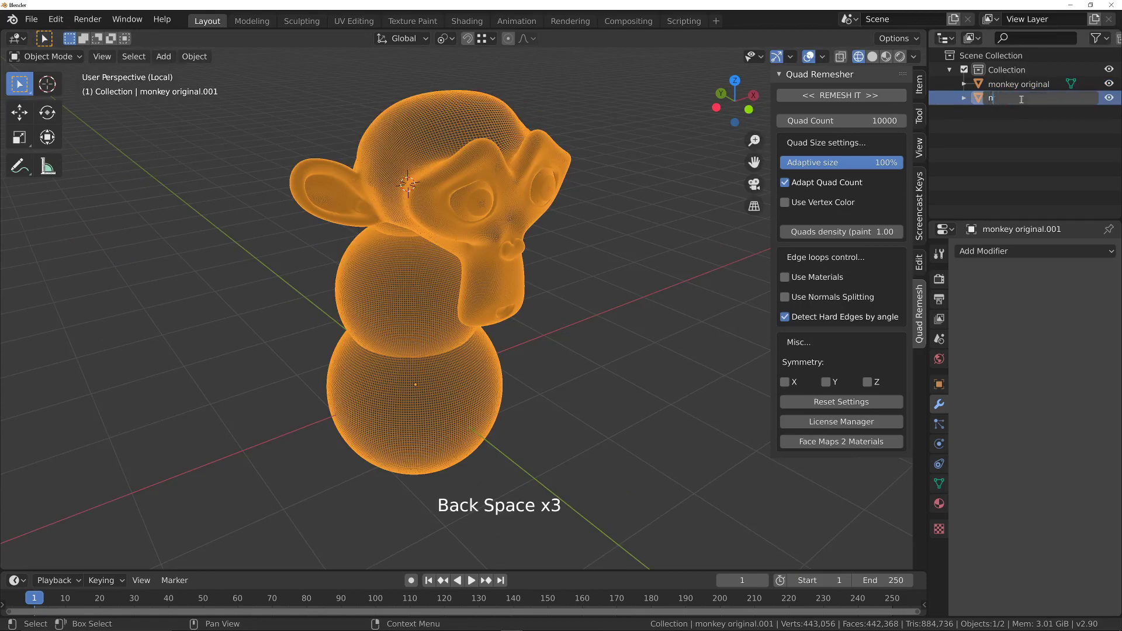
key(BackSpace)
text(work on)
key(Return)
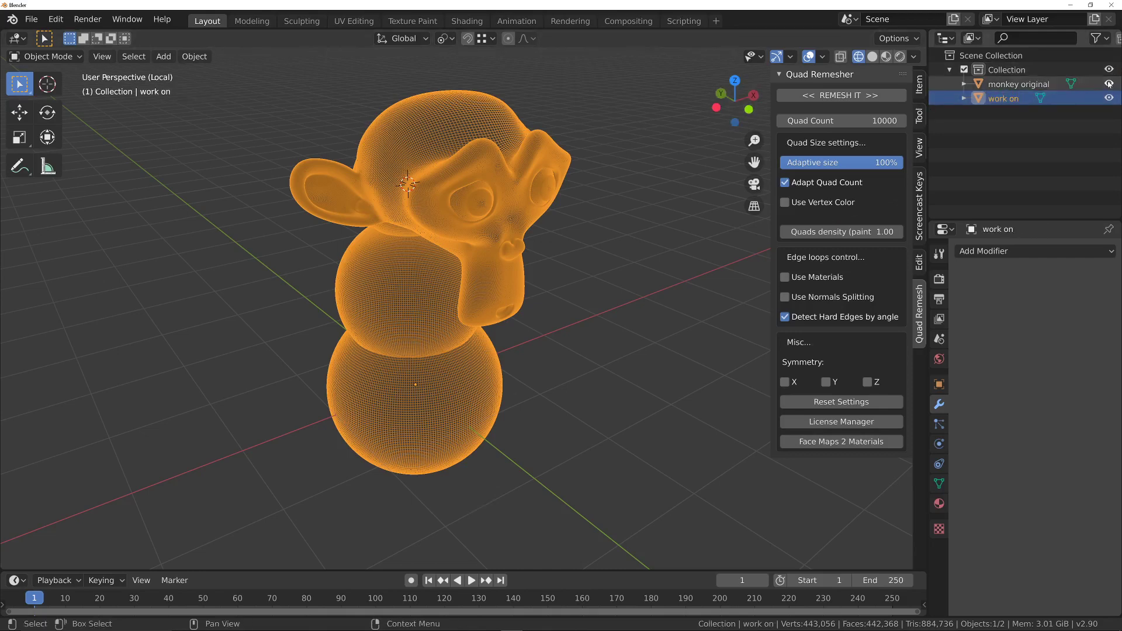
- Hide the monkey original object and keep the work on copy selected
click(1109, 84)
click(1026, 102)
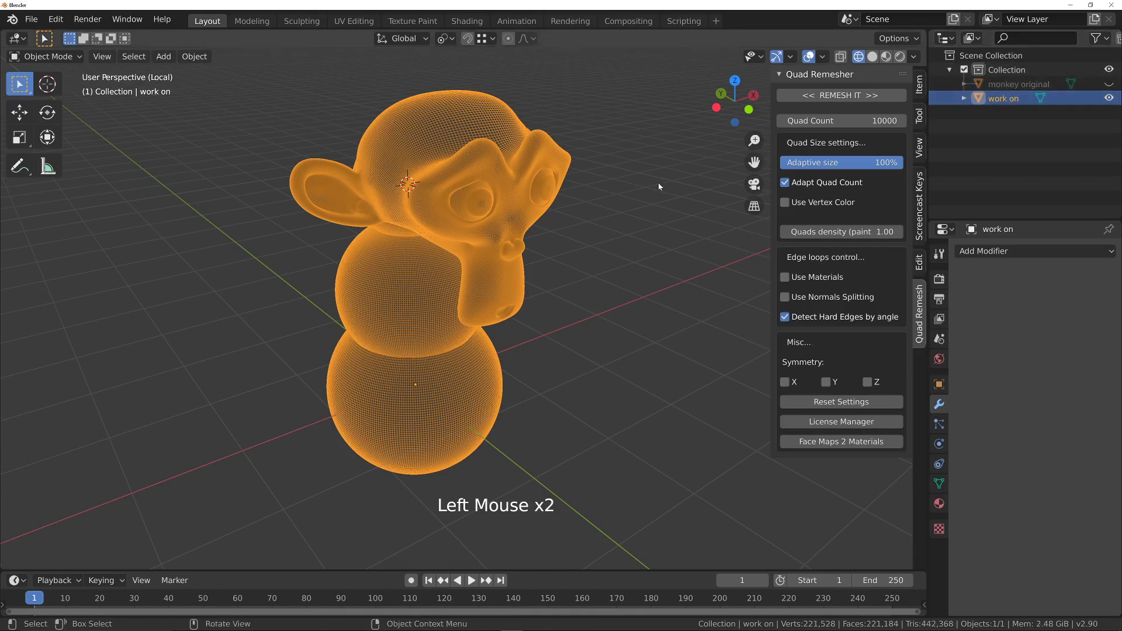
middle_drag(548, 213, 515, 173)
shift+middle_drag(514, 173, 520, 168)
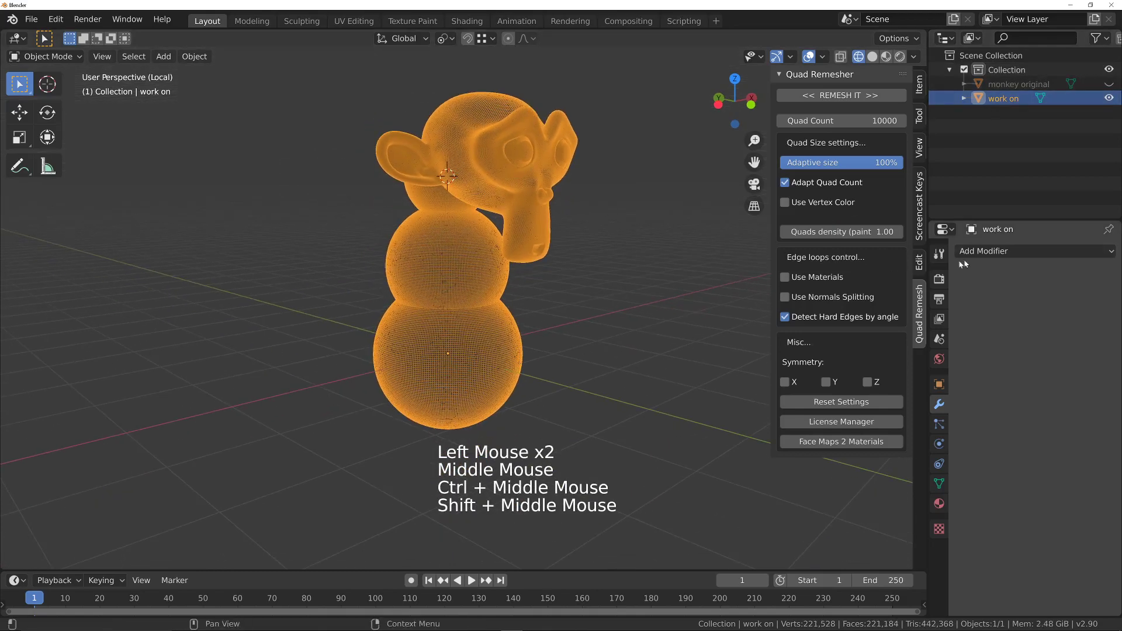
- Add a Remesh modifier to the work on object
key(Tab)
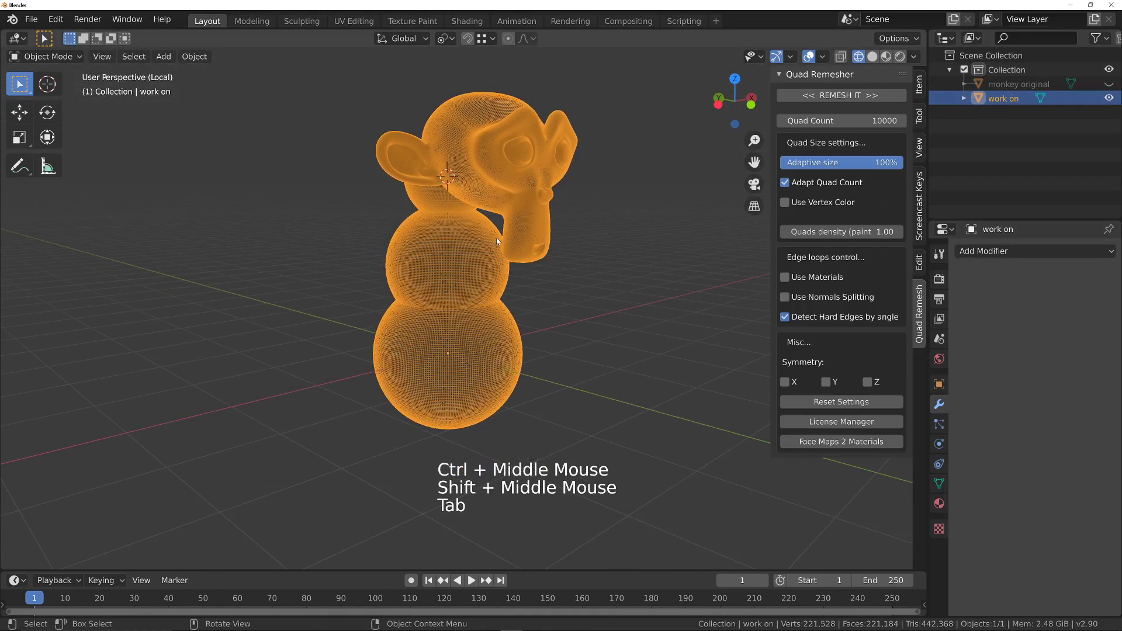
key(z)
mouse_move(503, 202)
middle_down()
mouse_move(565, 218)
mouse_move(512, 183)
mouse_move(526, 176)
mouse_move(667, 191)
middle_up()
key(z)
click(1063, 252)
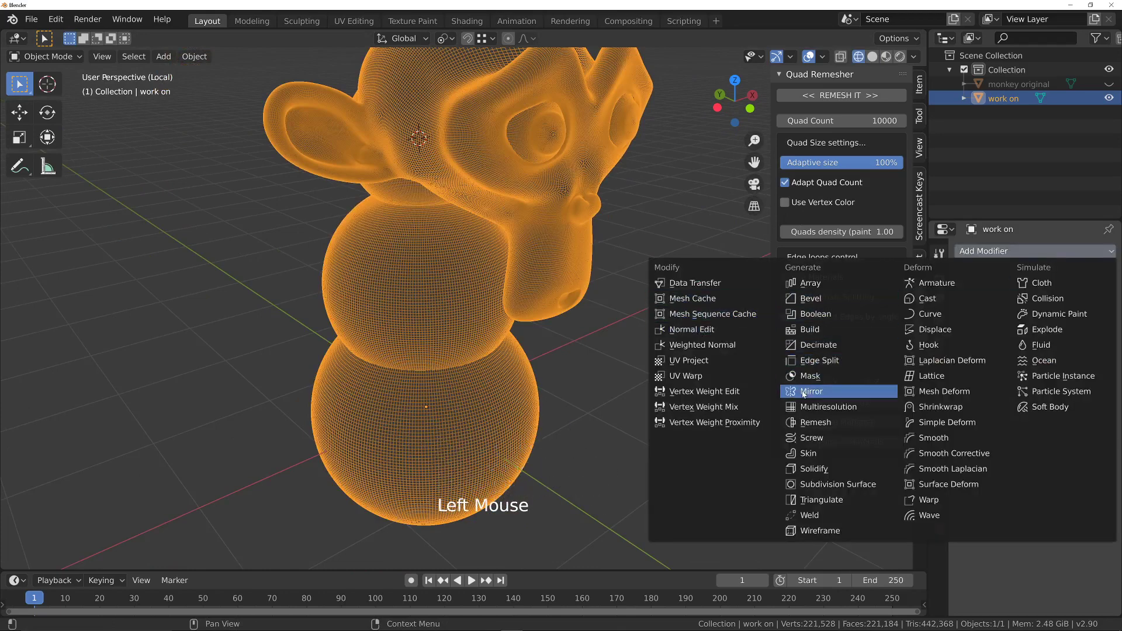
click(824, 423)
- Turn on X-ray wireframe display and examine the inside of the voxel-remeshed spheres and monkey head
mouse_move(526, 234)
ctrl+middle_down()
mouse_move(526, 275)
mouse_move(479, 245)
mouse_move(453, 194)
mouse_move(489, 187)
mouse_move(522, 221)
ctrl+middle_up()
key(z)
key(z)
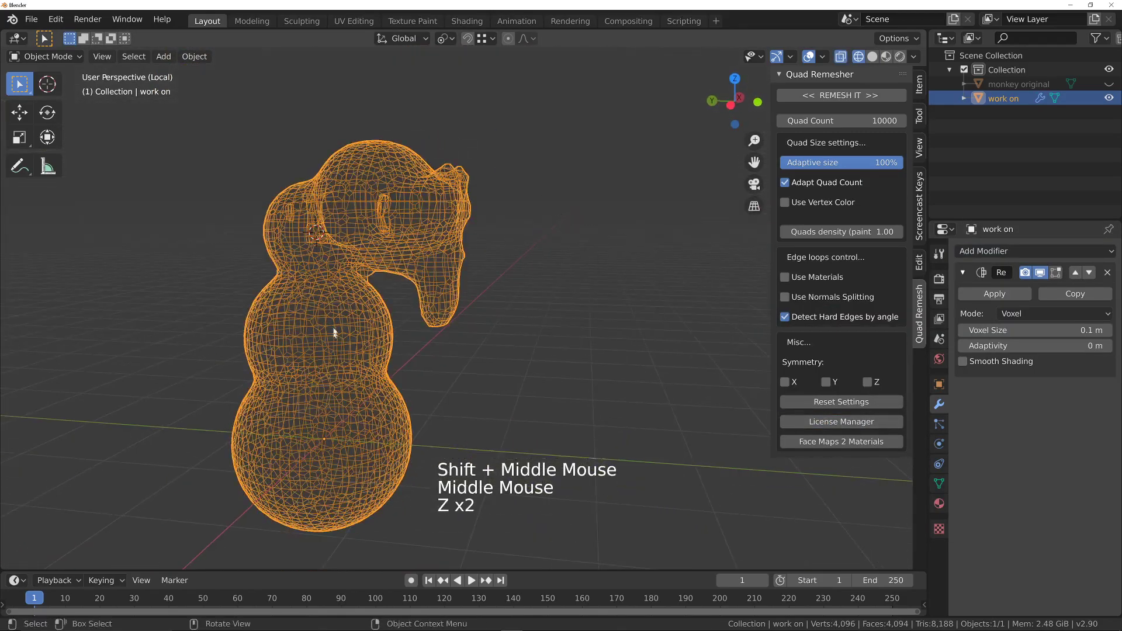
middle_drag(335, 332, 295, 293)
ctrl+middle_drag(295, 292, 283, 407)
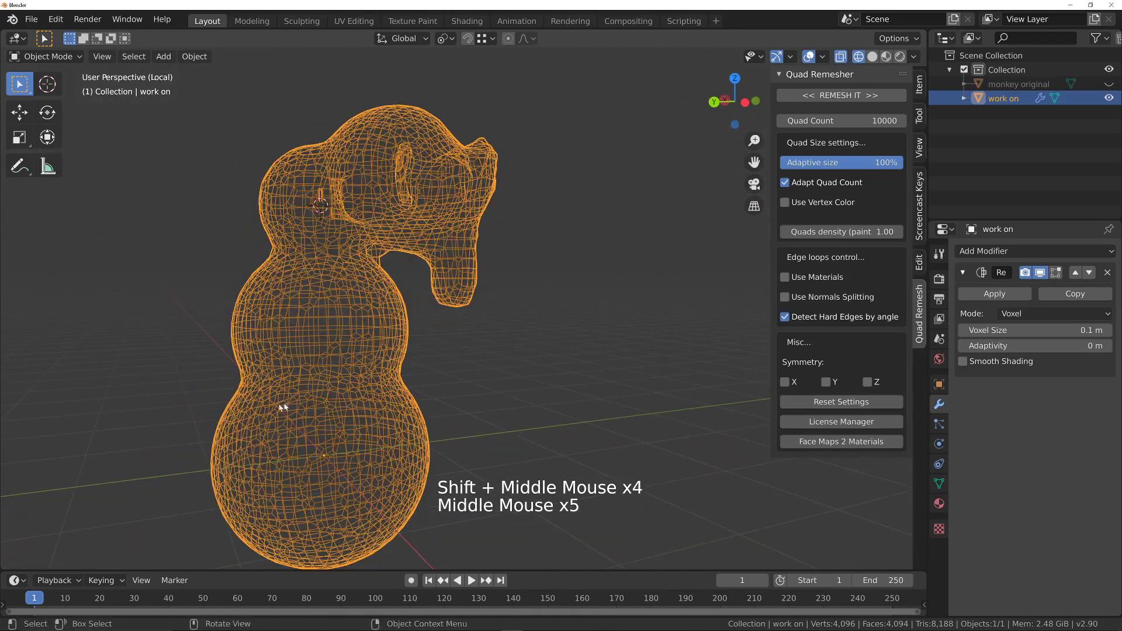
middle_drag(306, 359, 385, 175)
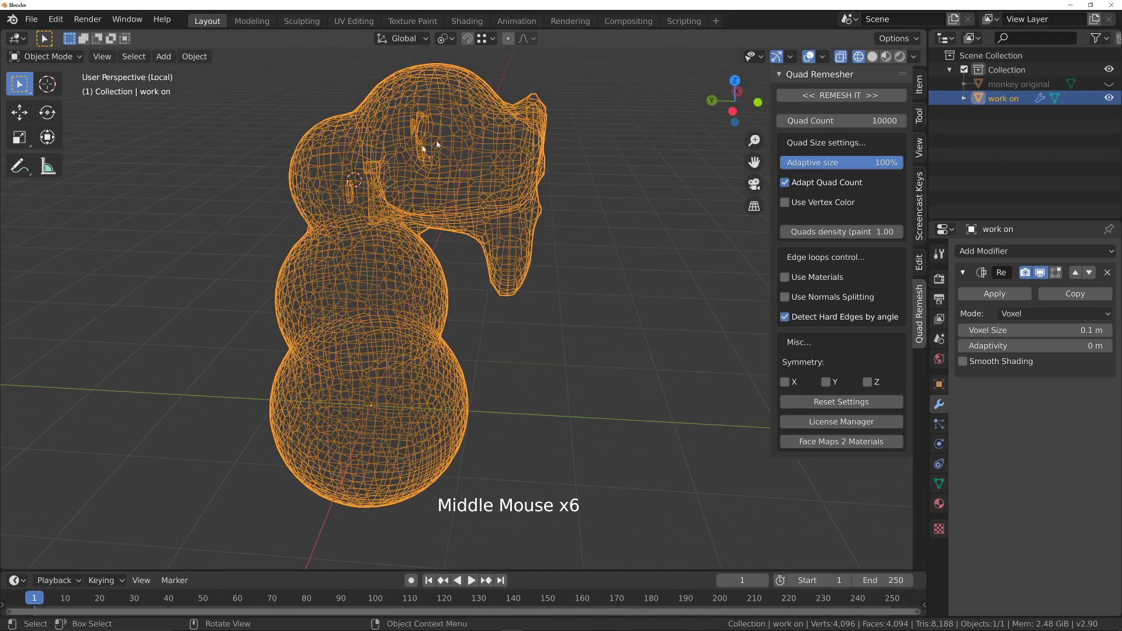
mouse_move(509, 159)
middle_down()
mouse_move(572, 196)
mouse_move(587, 166)
mouse_move(560, 193)
middle_up()
- Switch the viewport to solid shading and examine the surface detail of the remeshed model
key(z)
ctrl+middle_drag(561, 193, 503, 214)
shift+middle_drag(503, 213, 403, 191)
mouse_move(403, 191)
middle_down()
mouse_move(397, 175)
mouse_move(409, 199)
middle_up()
shift+middle_drag(409, 199, 479, 175)
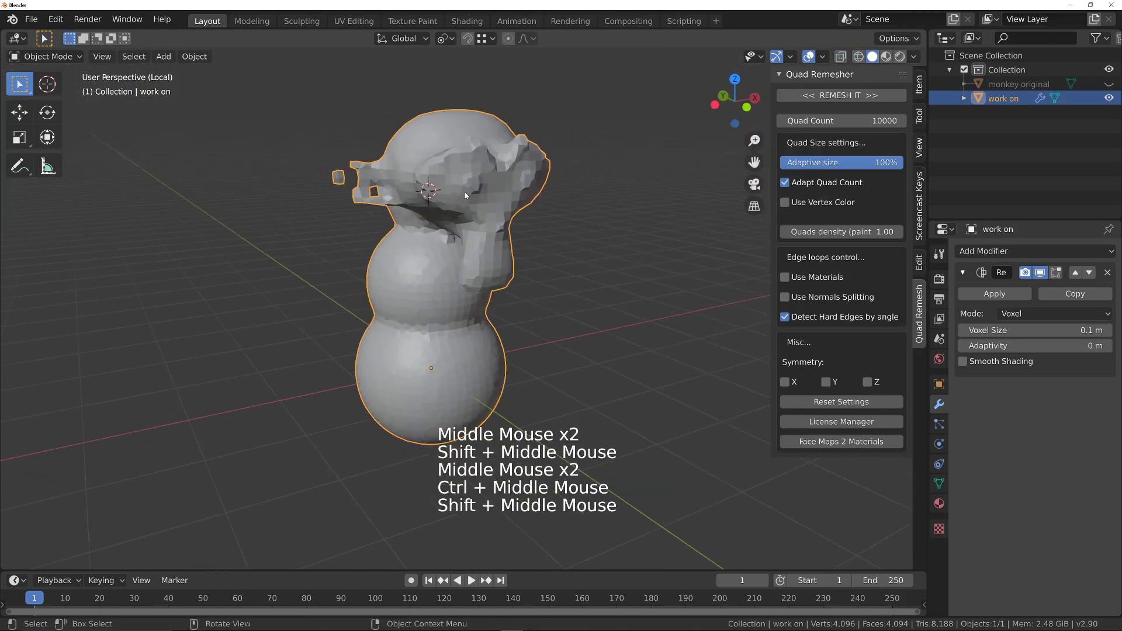
- Reduce the Remesh modifier's voxel size in 0.01 m increments down to 0.02 m
click(963, 333)
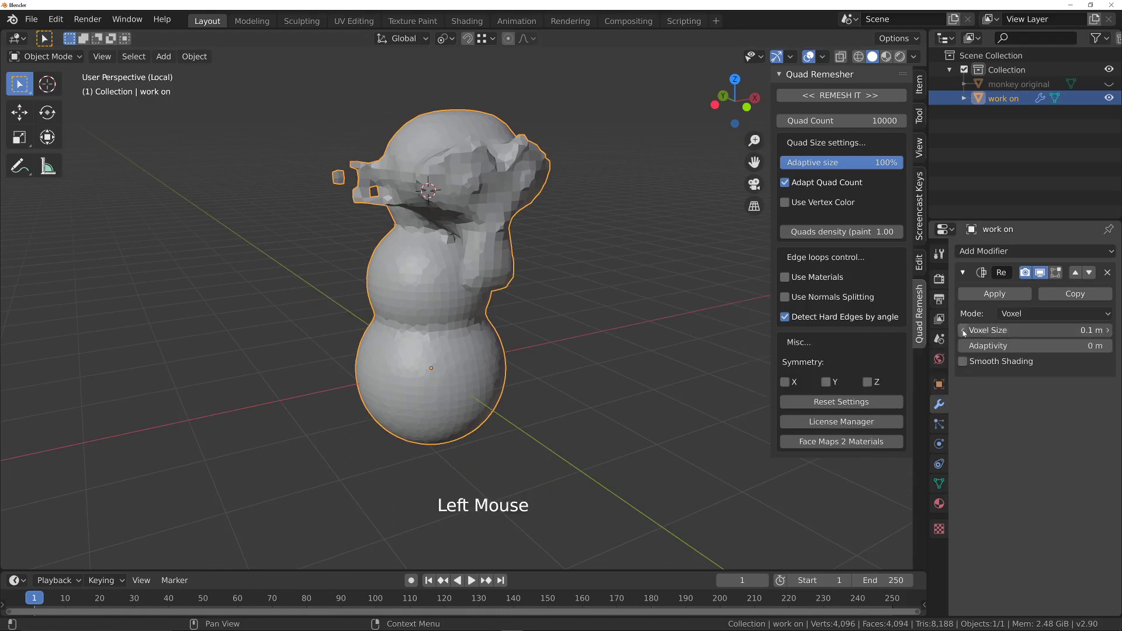
click(963, 333)
click(964, 333)
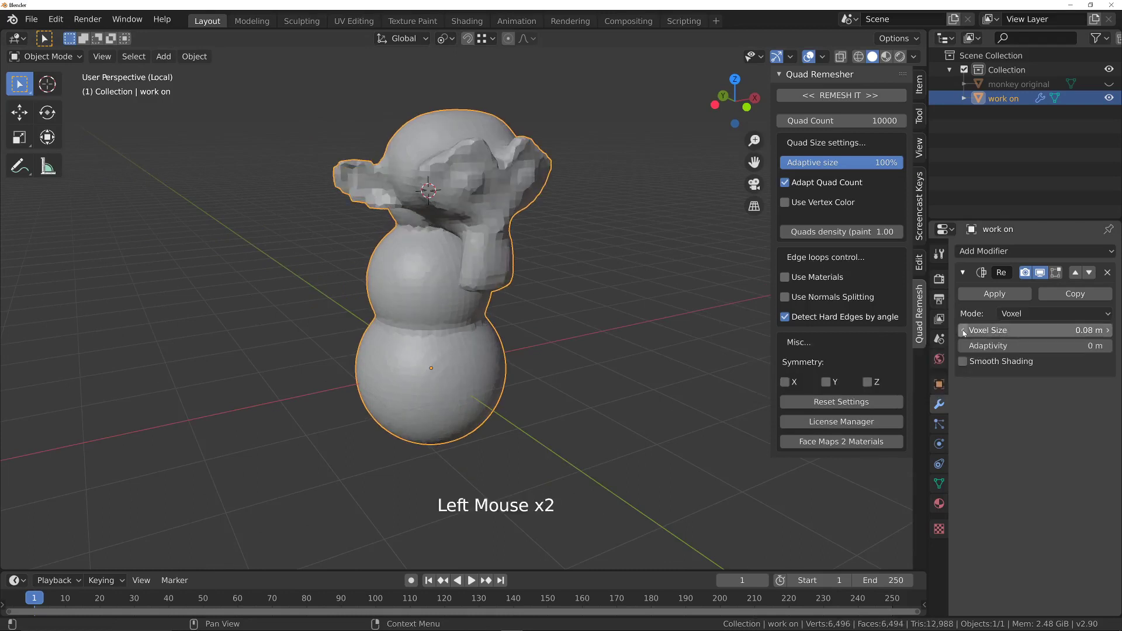
click(963, 333)
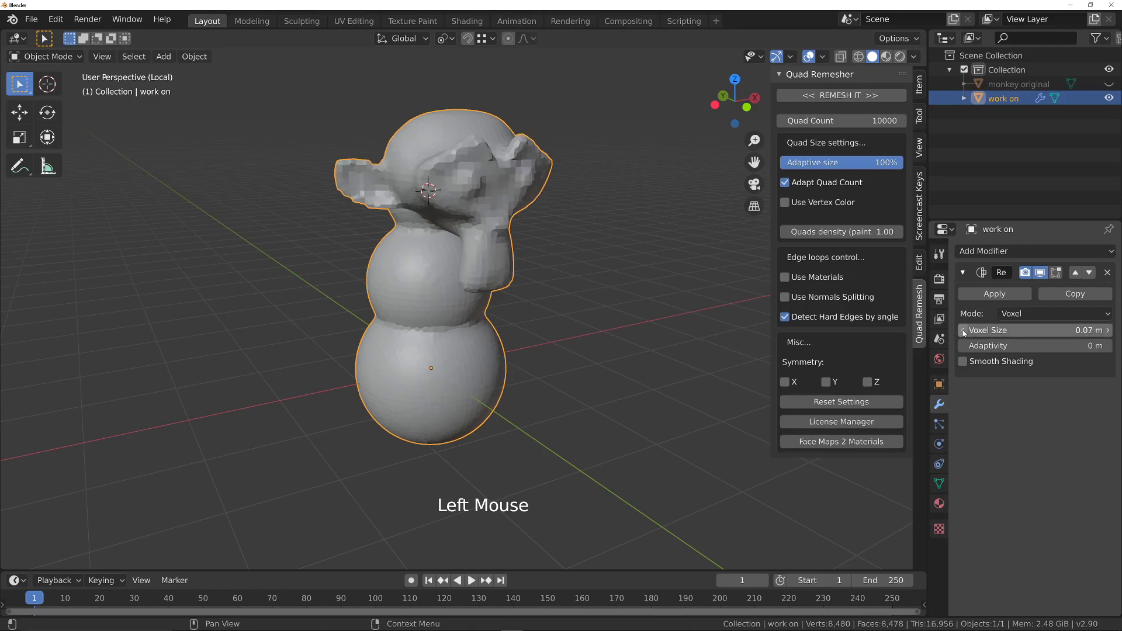
click(963, 333)
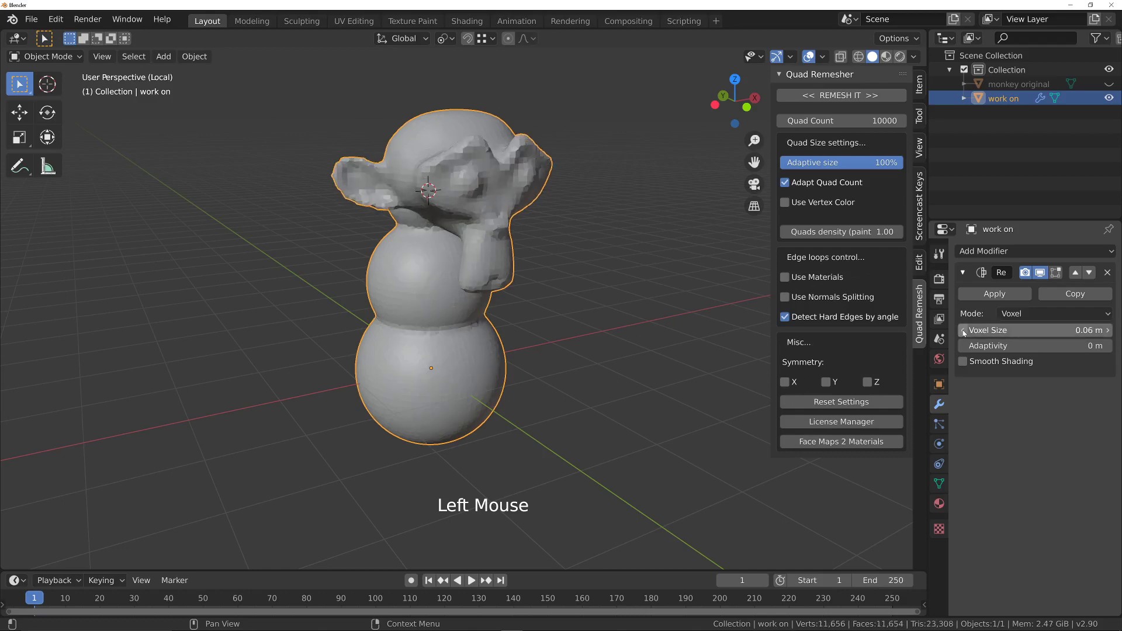
click(964, 333)
click(964, 333)
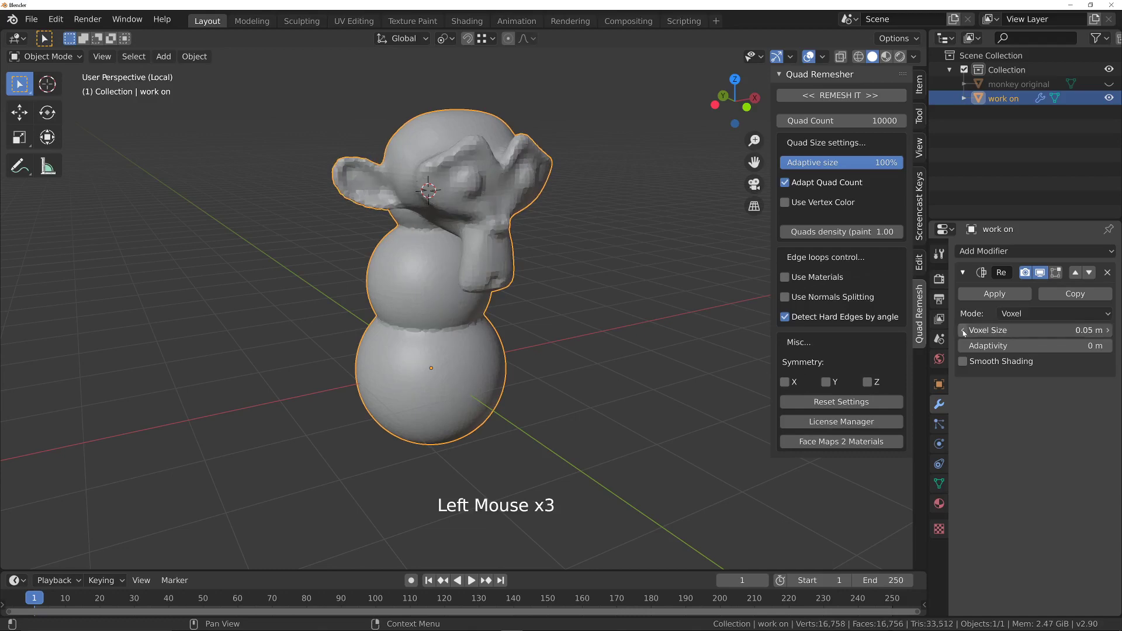
click(963, 333)
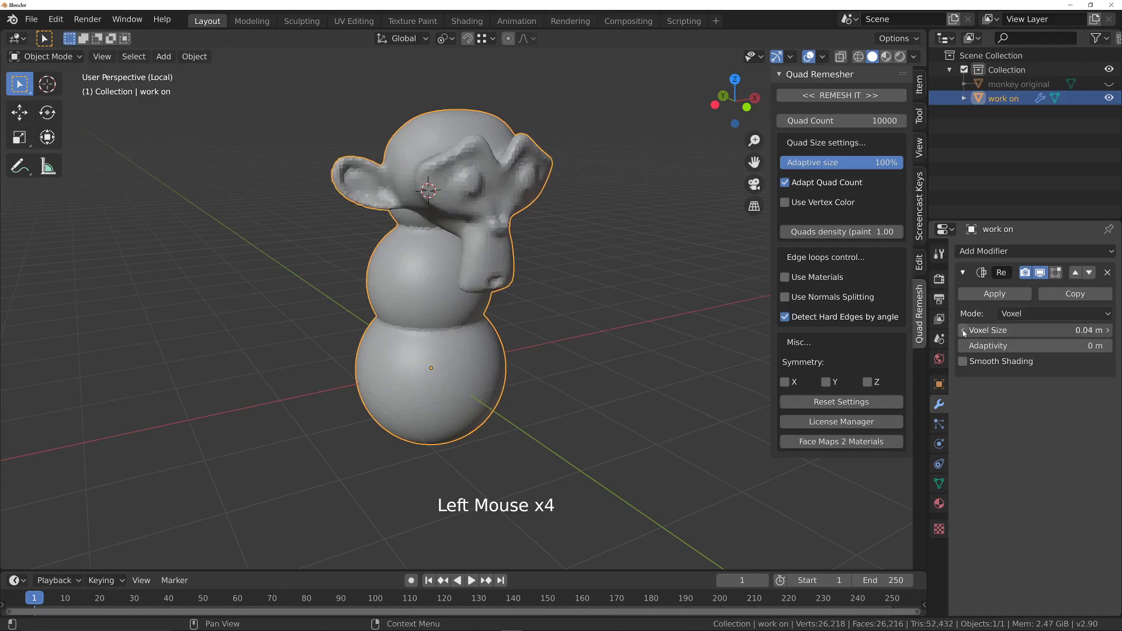
click(963, 333)
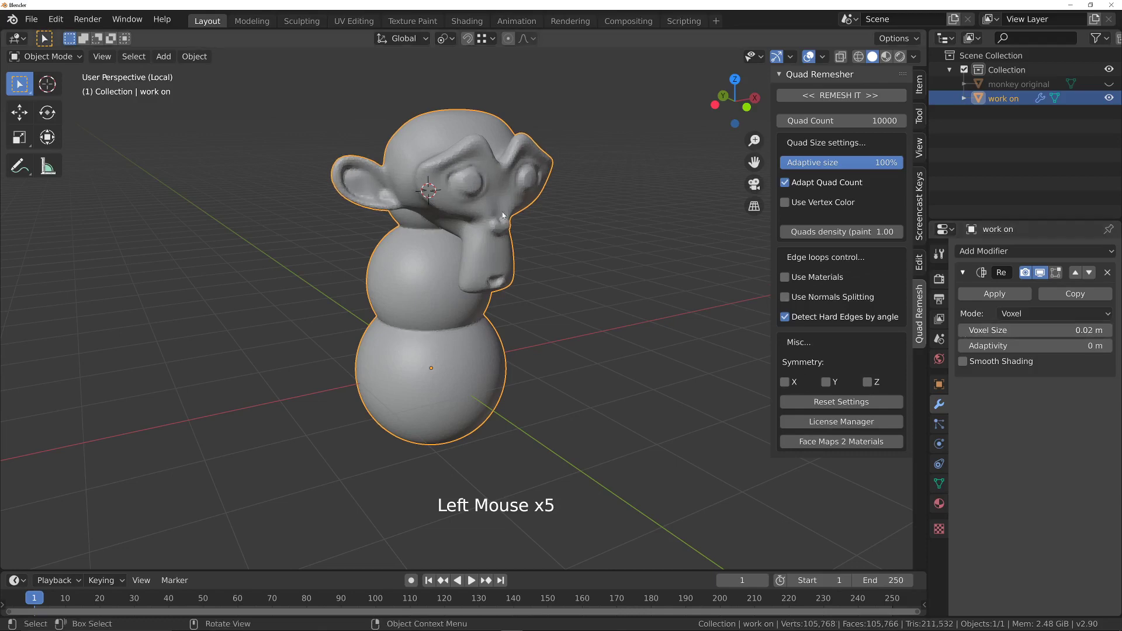
- Inspect the monkey's face up close and lower the voxel size to 0.01 m
middle_drag(503, 212, 543, 146)
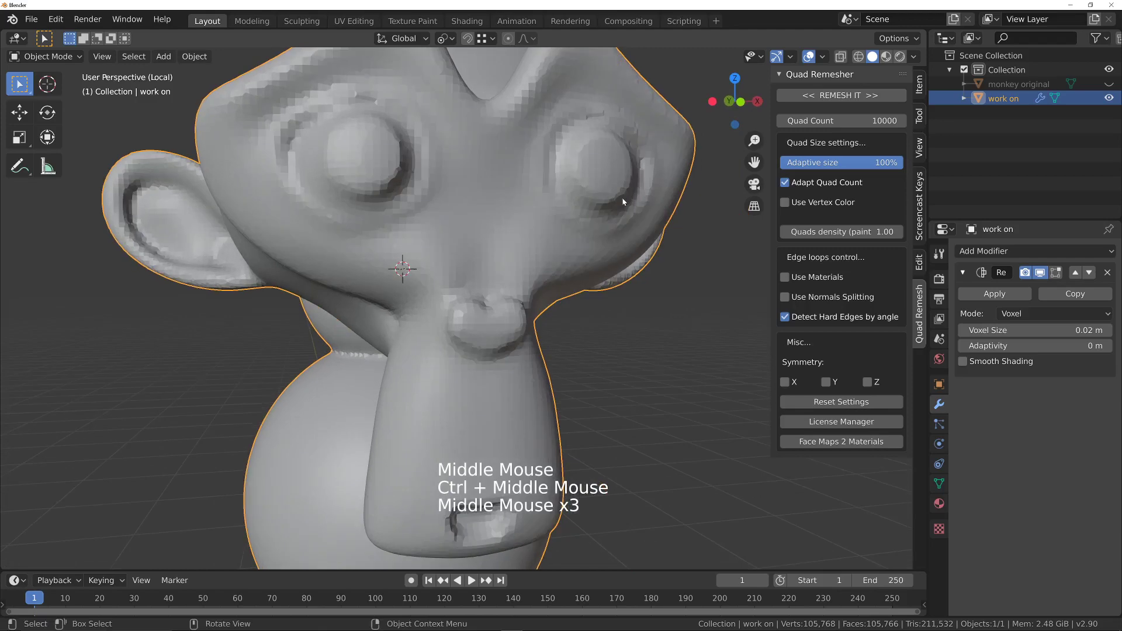
click(964, 331)
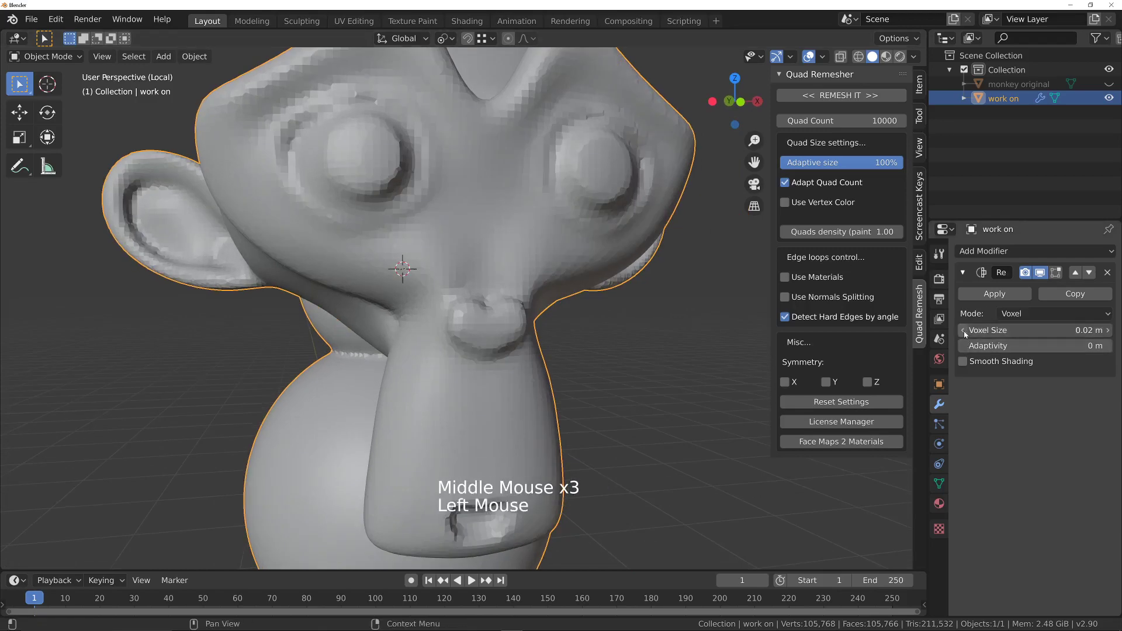
middle_drag(565, 183, 544, 193)
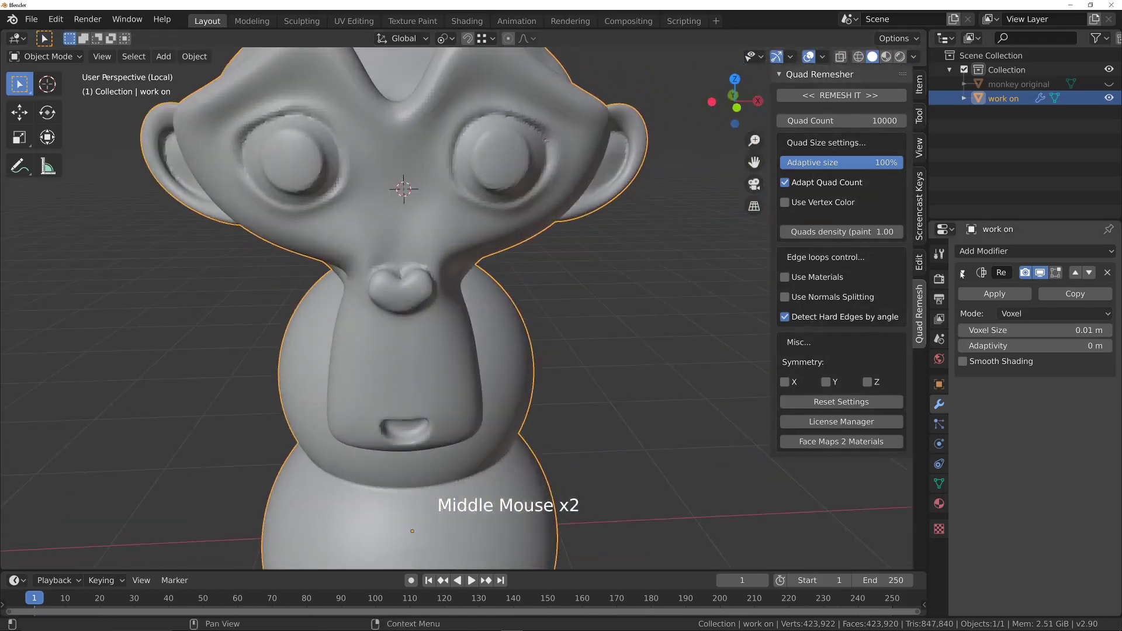
- Try a voxel size of 0.005 m on the Remesh modifier
click(1059, 330)
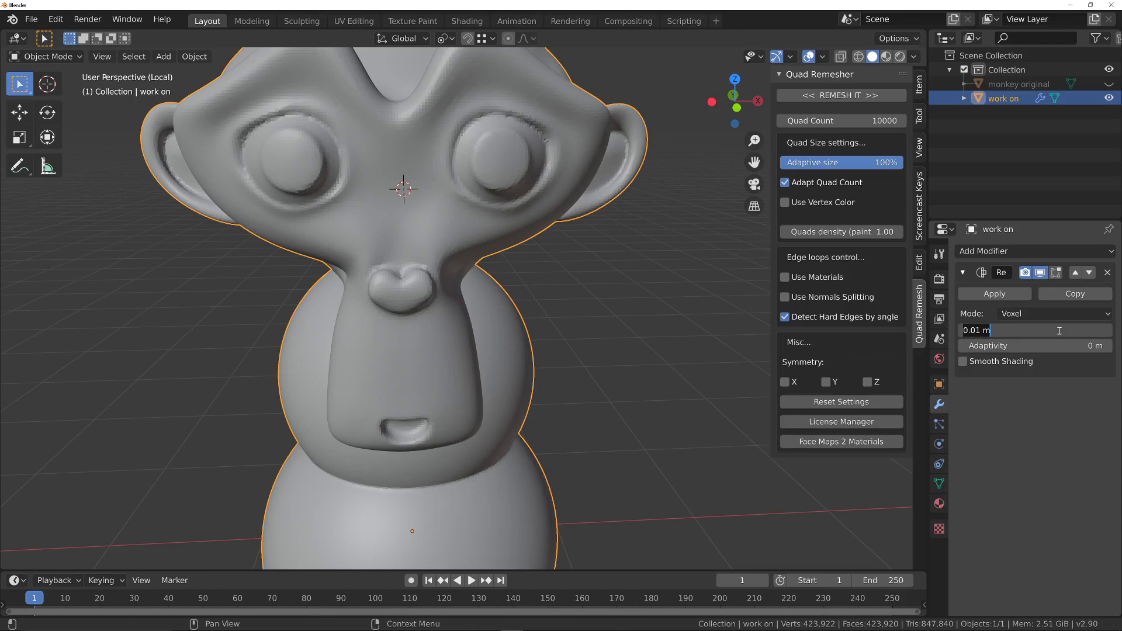
text(.005)
key(Return)
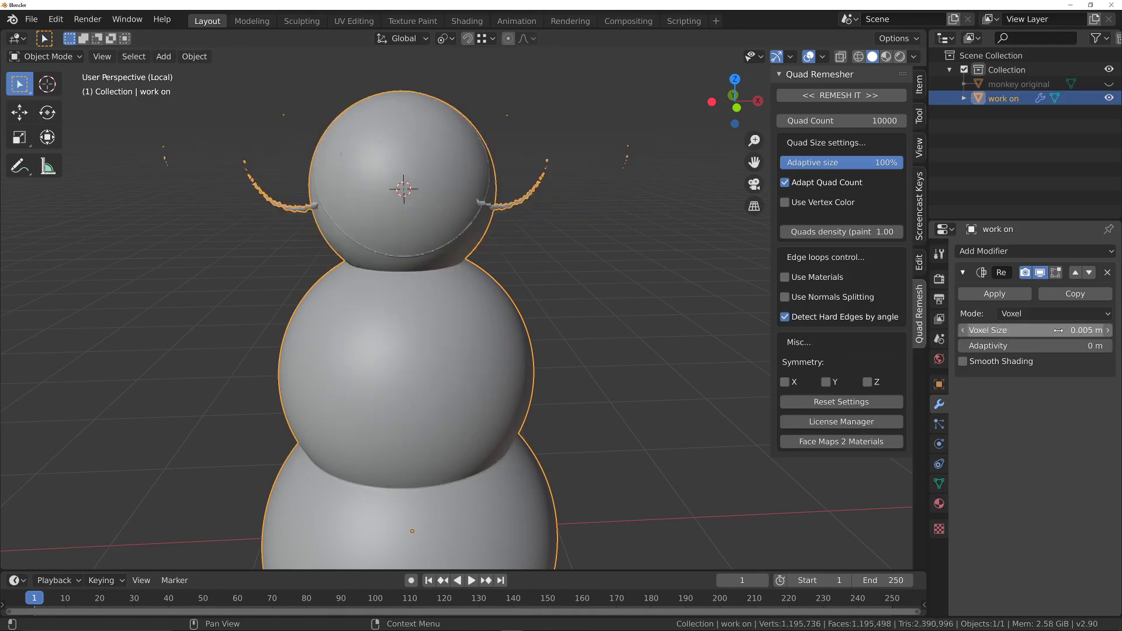
- Set the Remesh modifier's voxel size to 0.007 m and inspect the geometry around the monkey's eye
click(1058, 331)
text(.007)
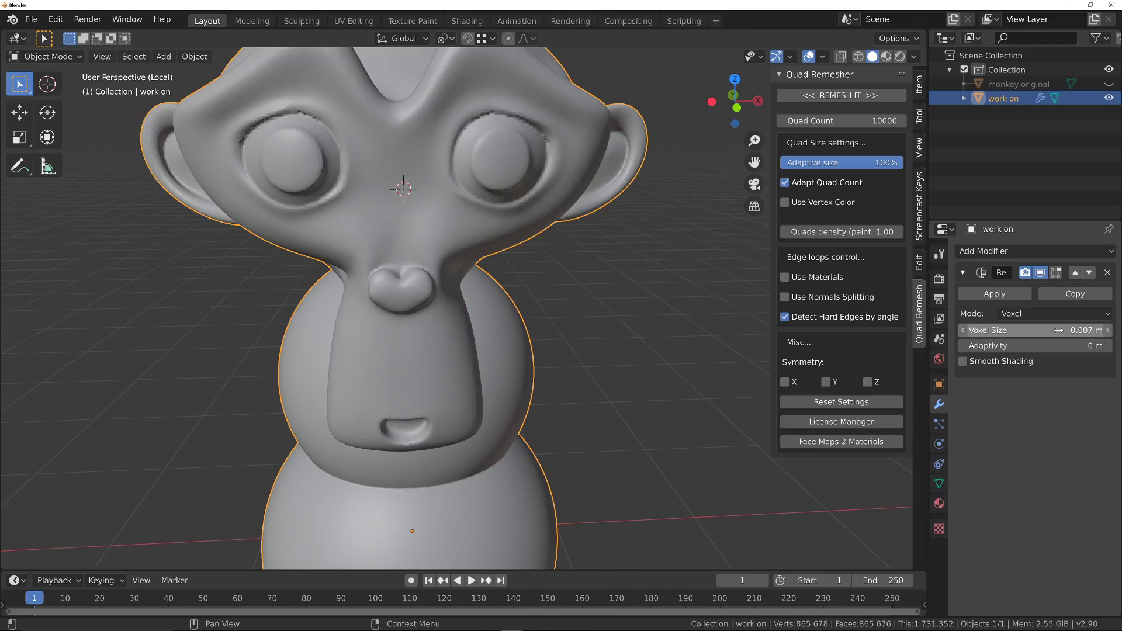
middle_drag(408, 106, 365, 129)
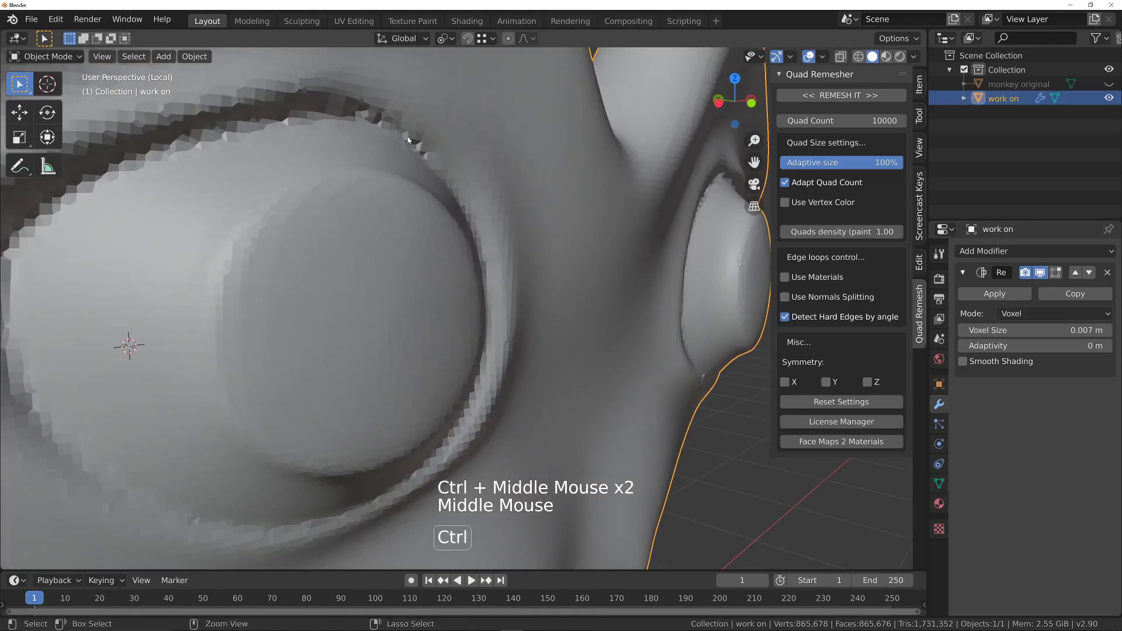
- Apply the Remesh modifier to the work on object and inspect the monkey's face
mouse_move(456, 165)
ctrl+middle_down()
mouse_move(444, 228)
mouse_move(433, 203)
mouse_move(454, 192)
mouse_move(346, 167)
mouse_move(443, 159)
mouse_move(440, 204)
mouse_move(462, 193)
mouse_move(461, 175)
ctrl+middle_up()
middle_drag(462, 176, 471, 156)
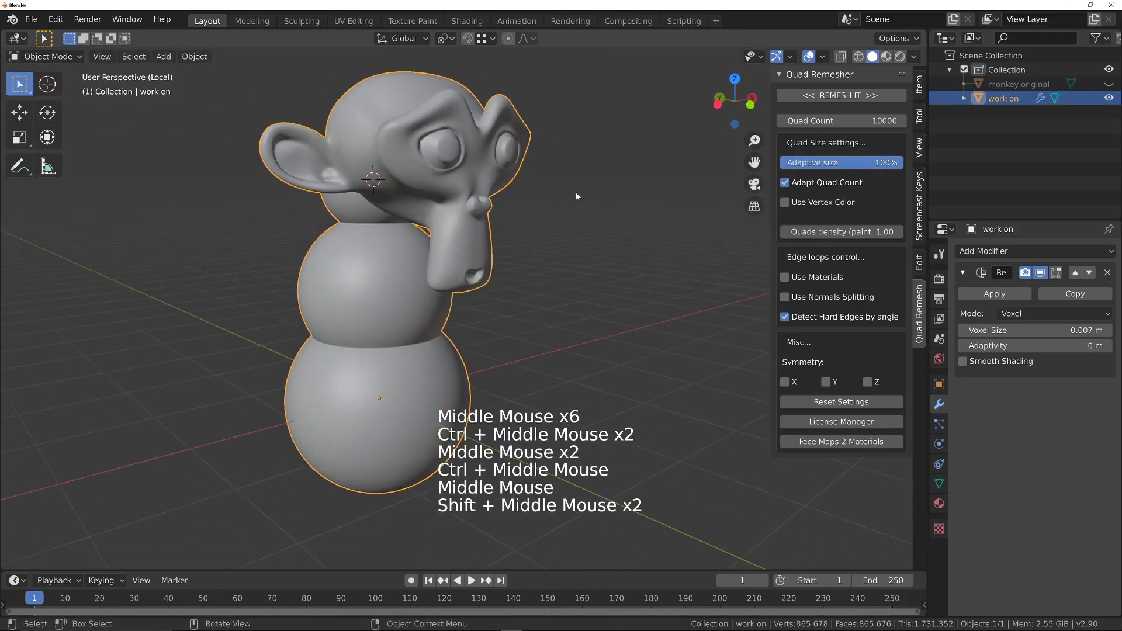
click(995, 294)
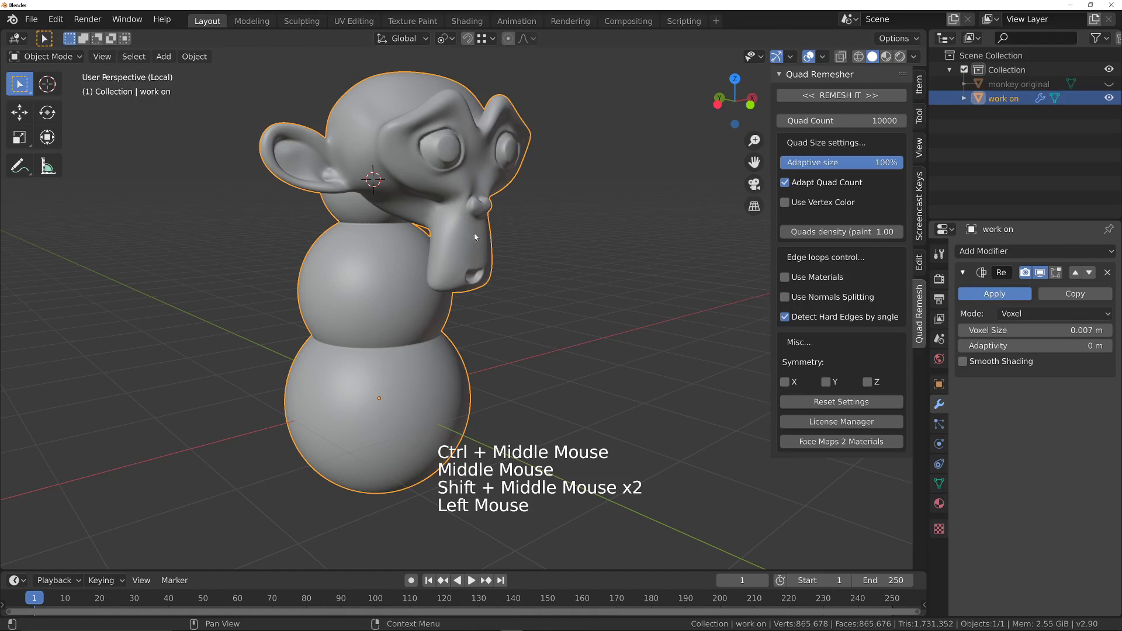
middle_drag(488, 197, 418, 169)
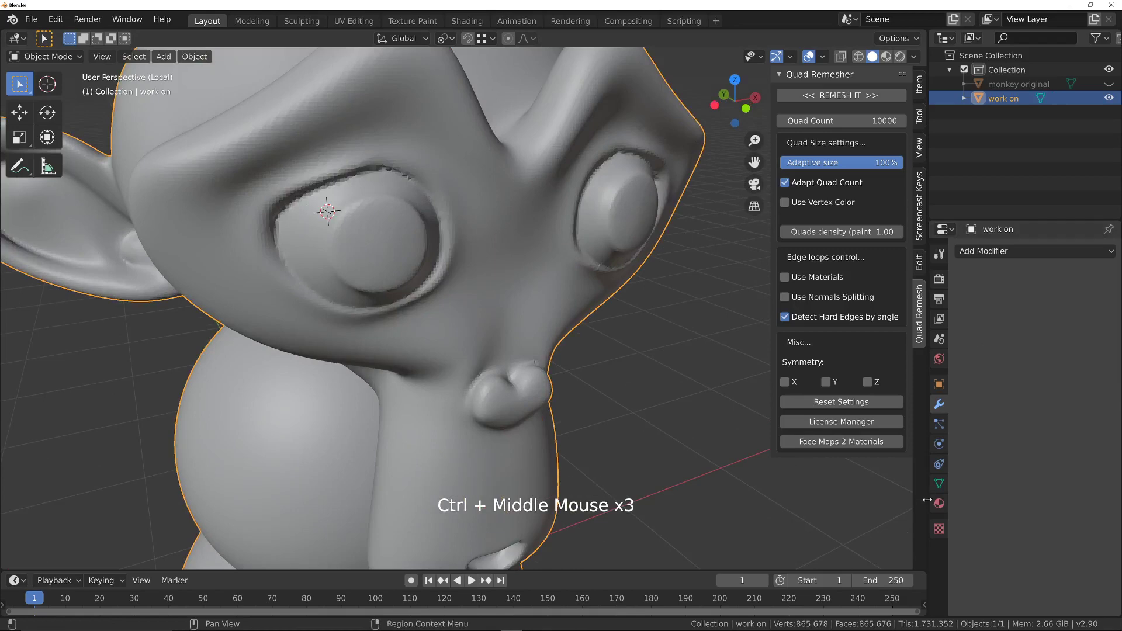
- Hide the viewport sidebar and switch the mesh data's remesh mode to Quad
click(936, 484)
middle_drag(982, 476, 983, 464)
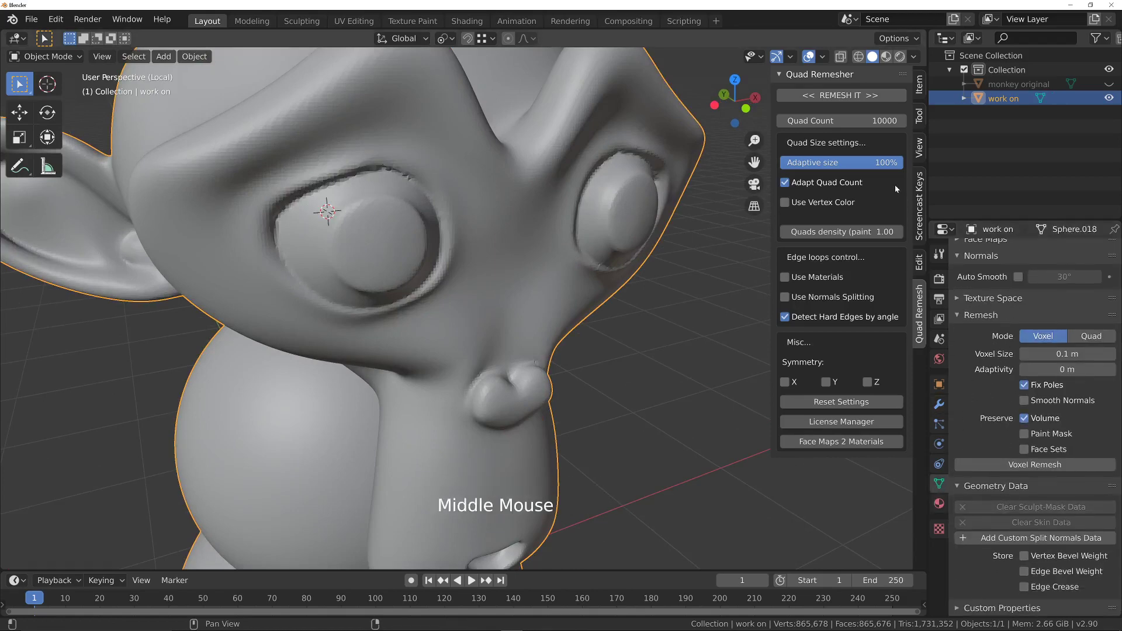
middle_drag(667, 355, 667, 360)
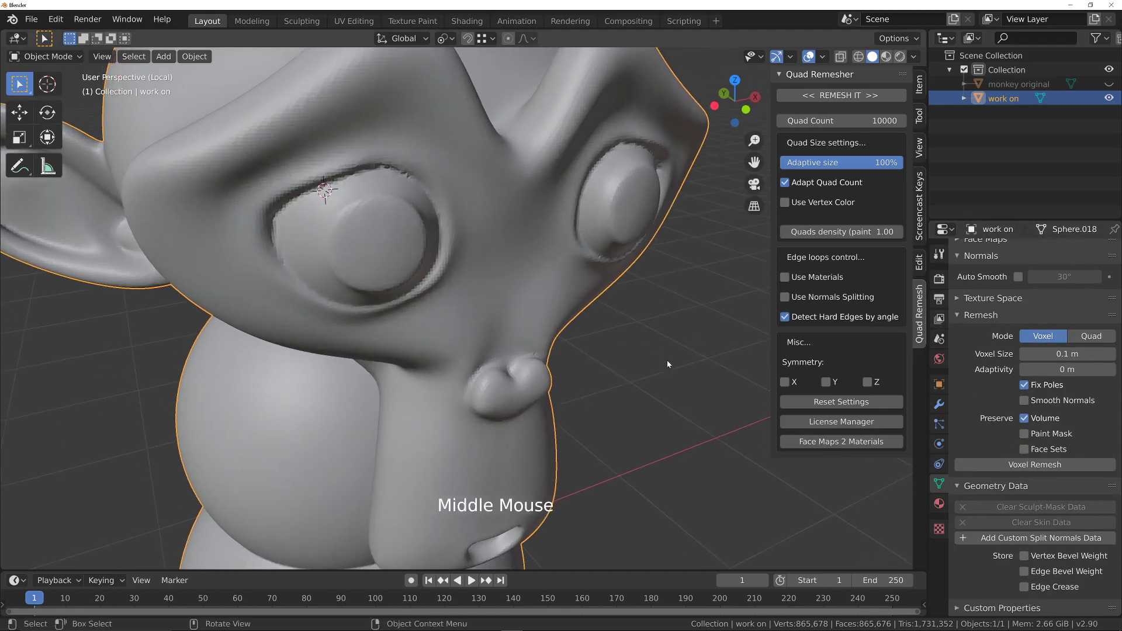
key(n)
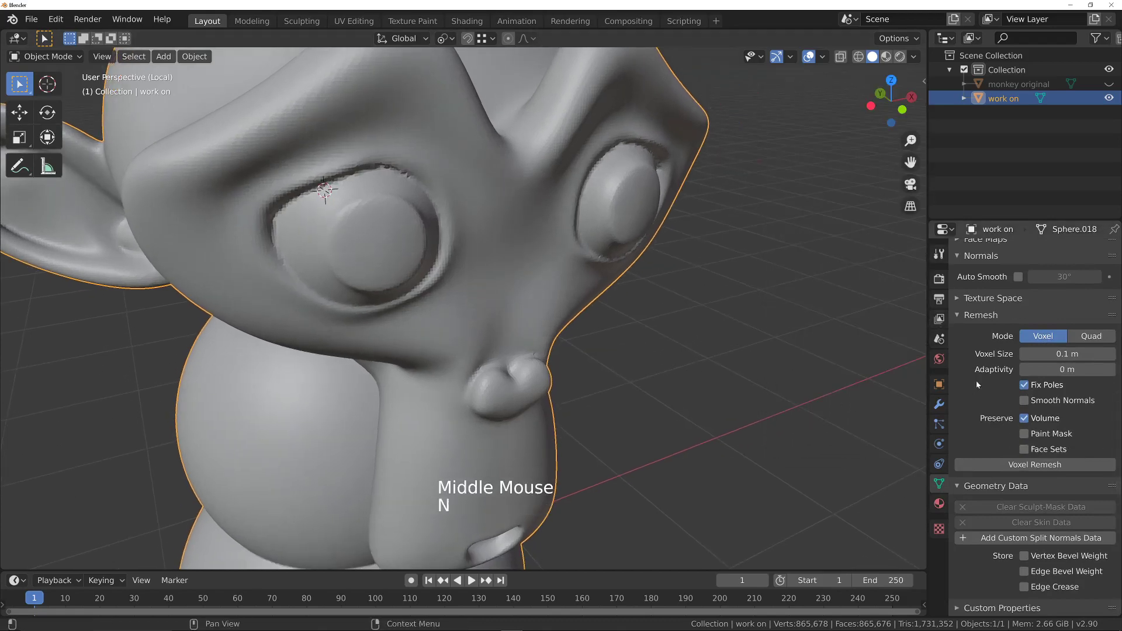
middle_drag(976, 380, 999, 467)
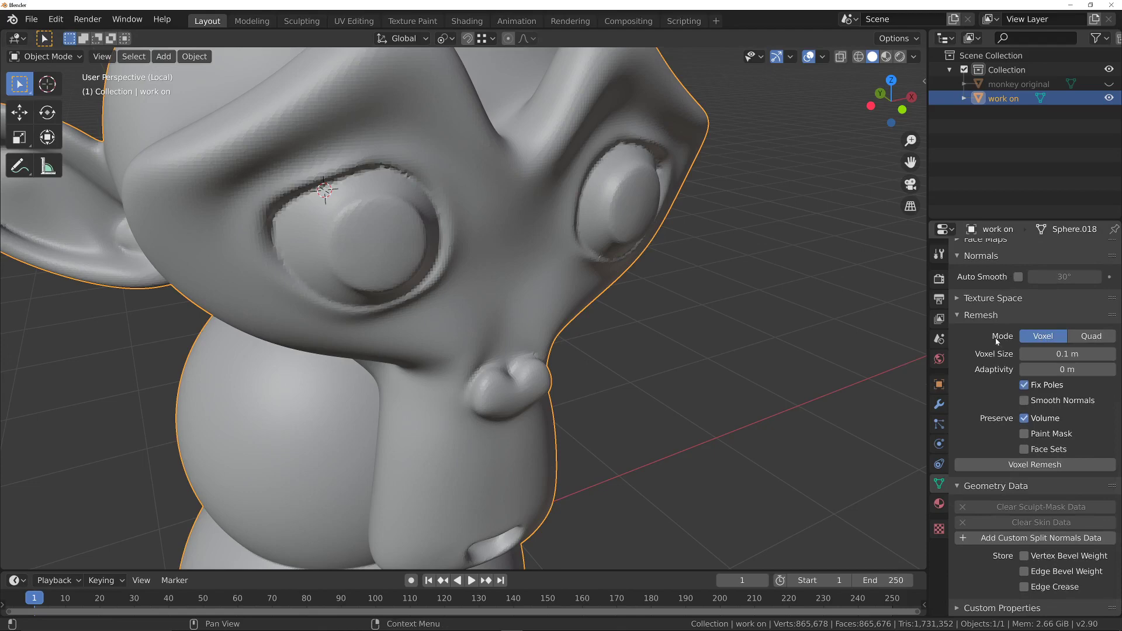
click(1088, 339)
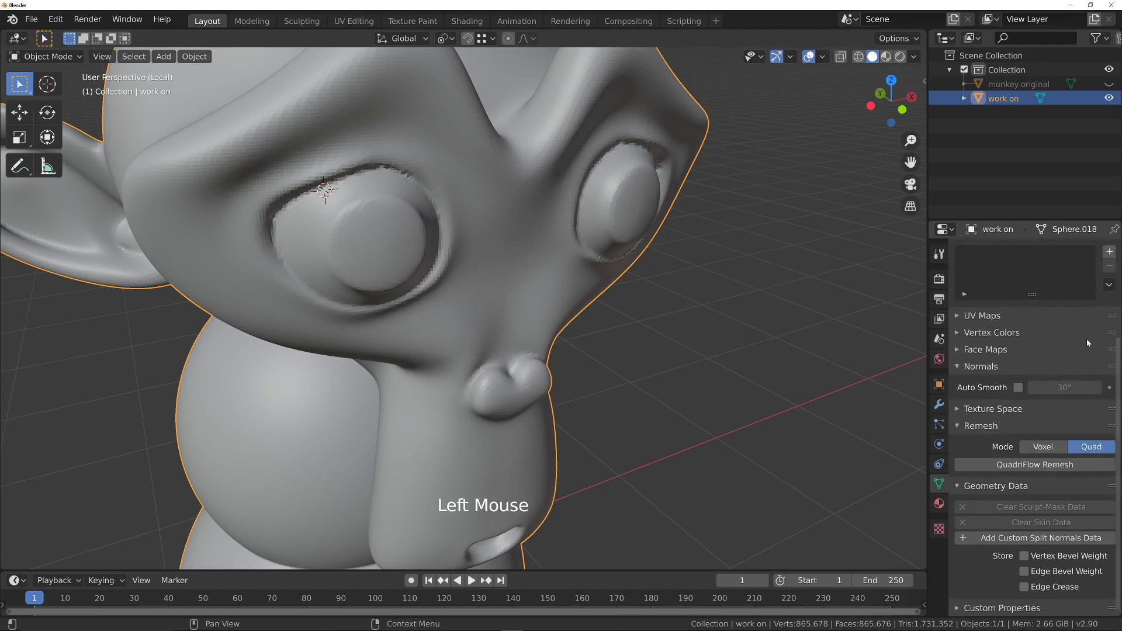
middle_drag(1009, 447, 1027, 428)
- Try a QuadriFlow remesh with 10000 faces and Use Paint Symmetry disabled, and inspect the head from several sides
click(1023, 465)
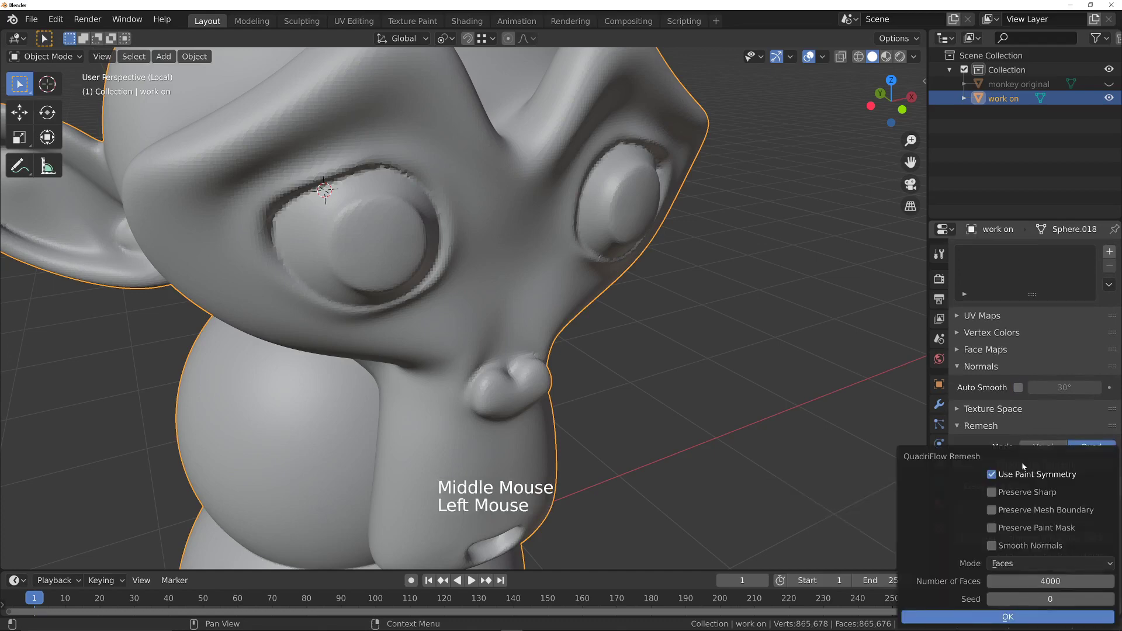
click(1050, 581)
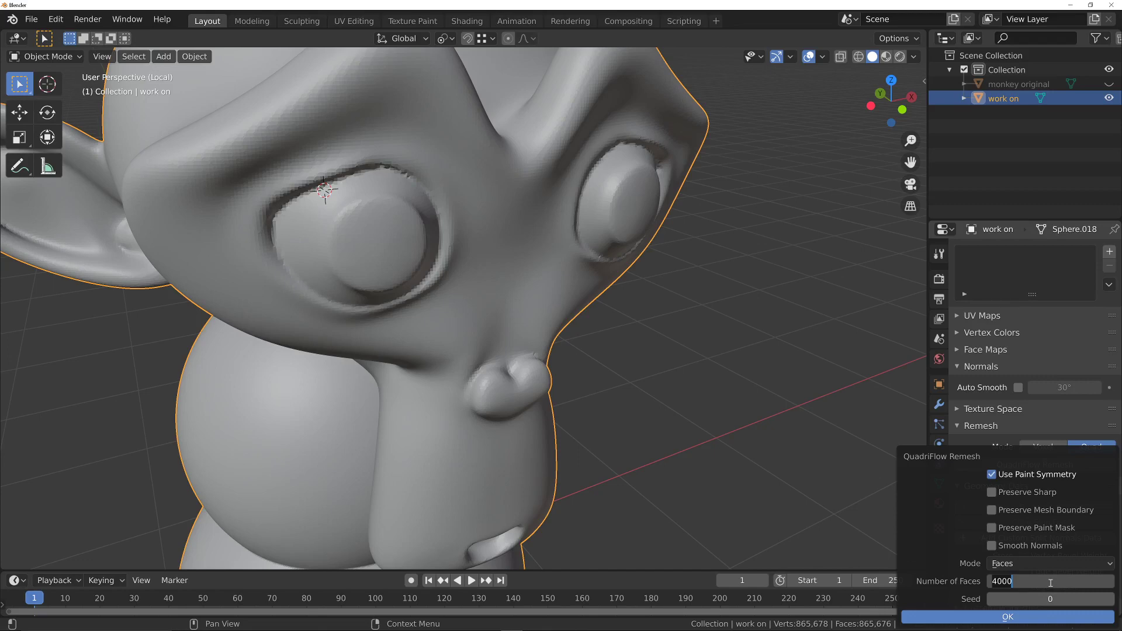
text(5)
key(BackSpace)
text(10000)
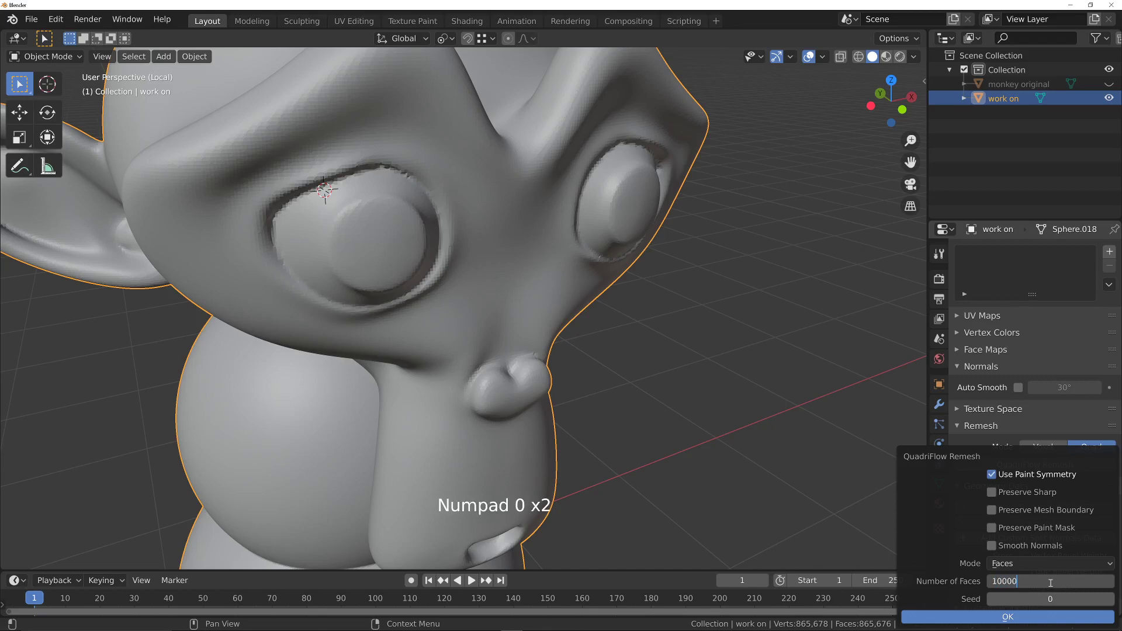
key(Return)
click(991, 474)
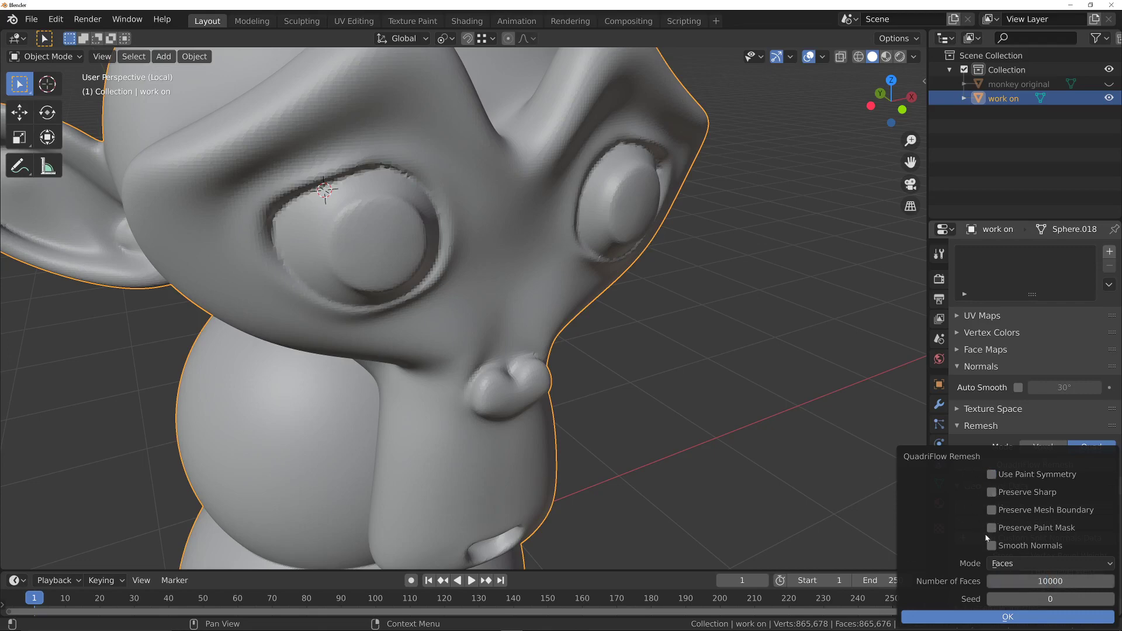
click(1008, 617)
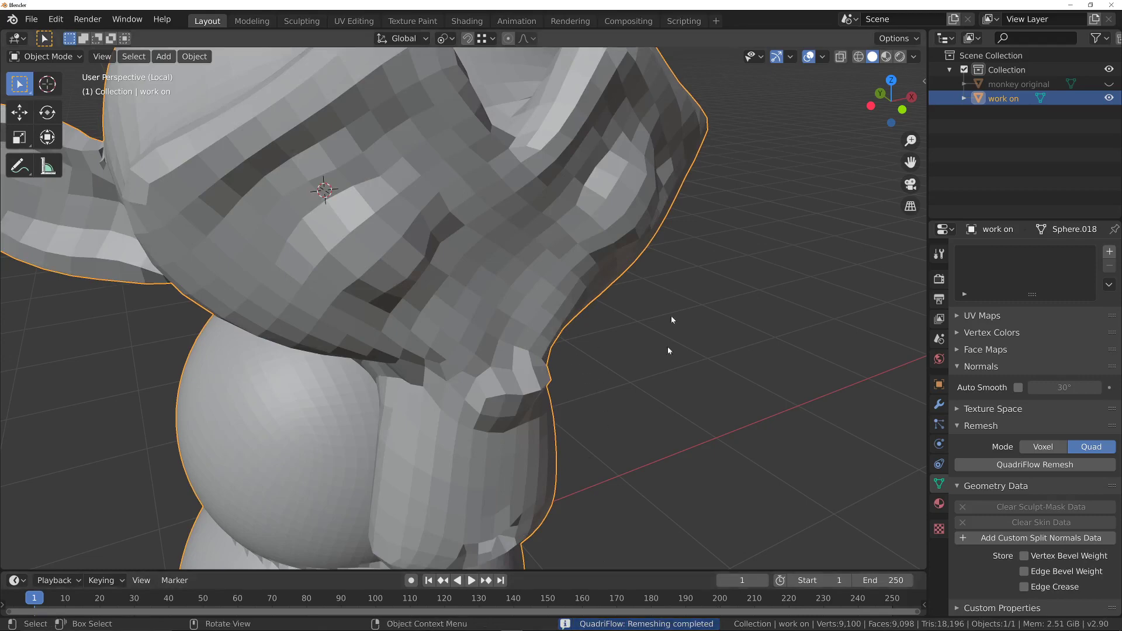
middle_drag(497, 274, 648, 347)
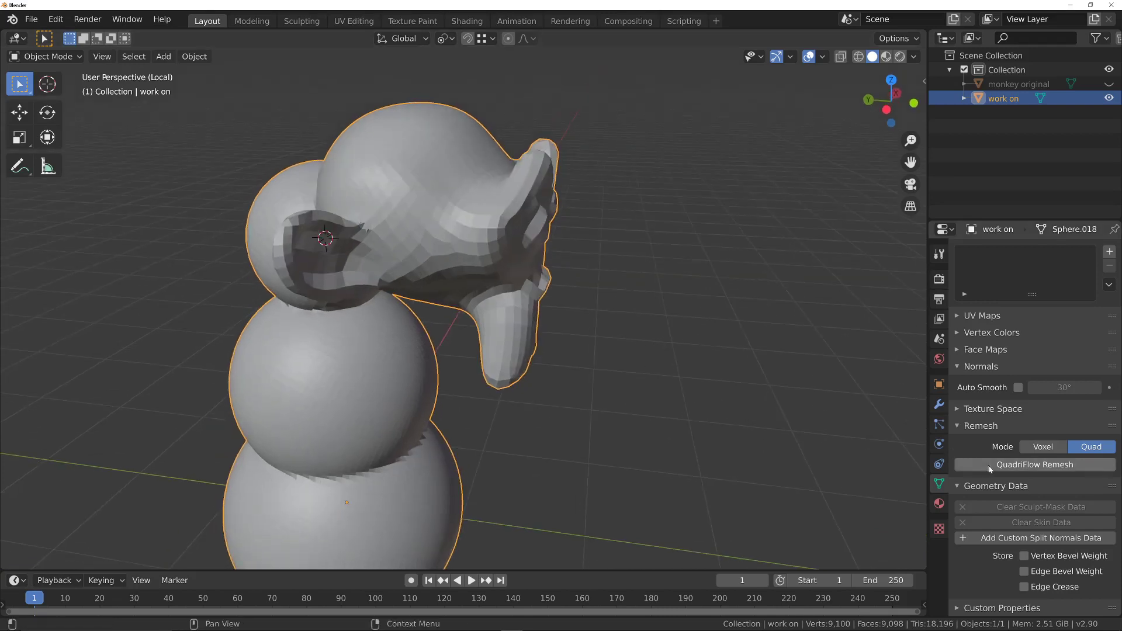
click(1023, 466)
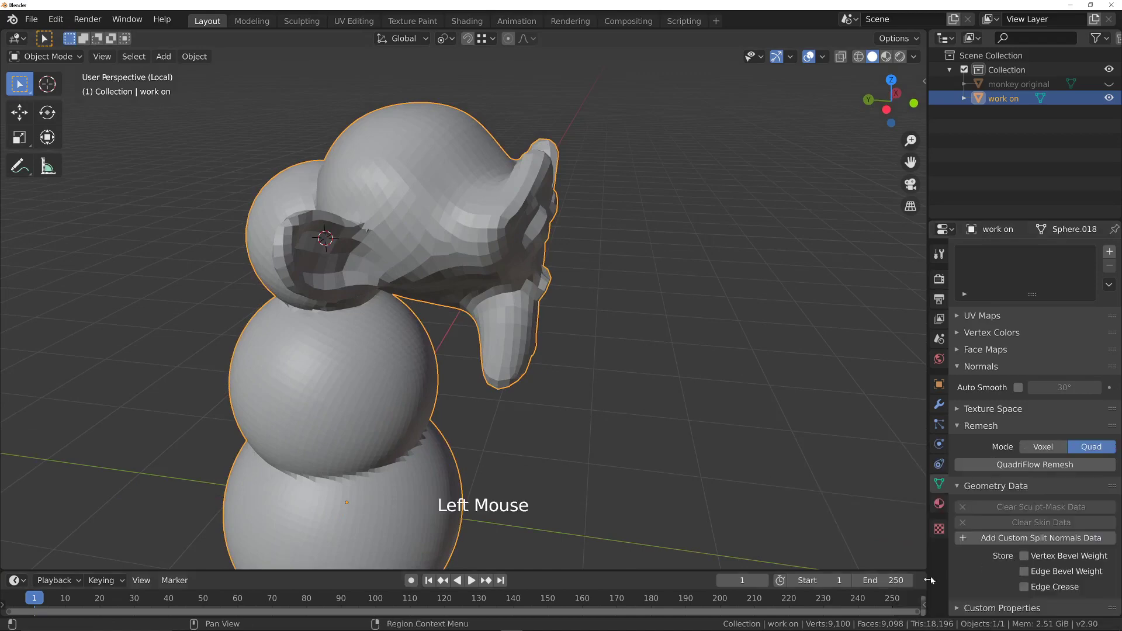
middle_drag(281, 210, 502, 245)
middle_drag(502, 245, 592, 277)
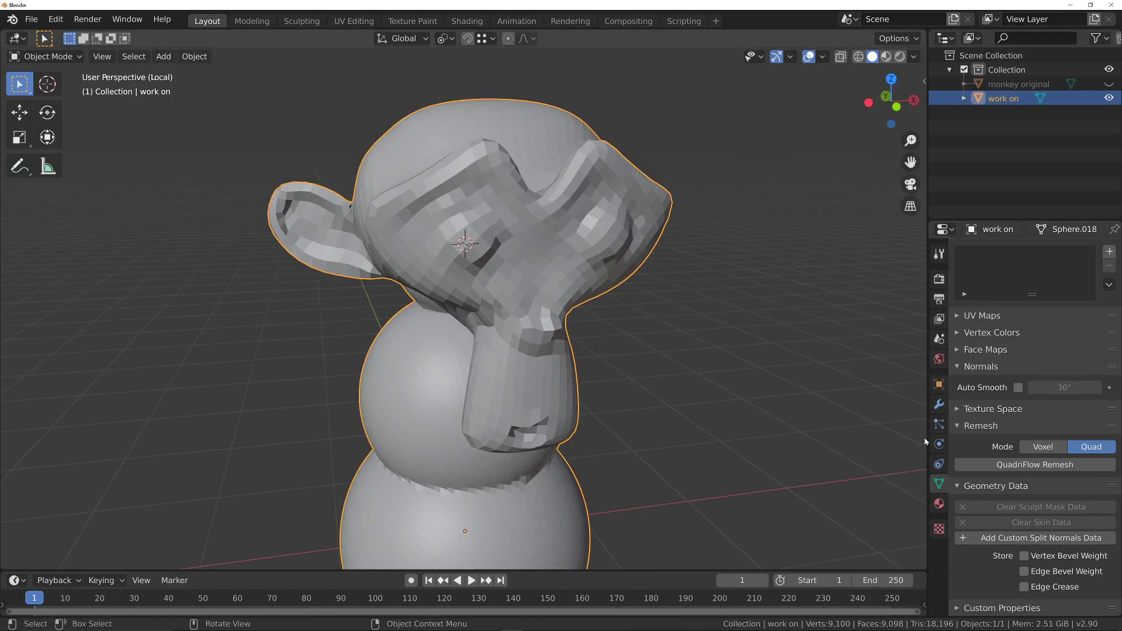
- Add a Subdivision Surface modifier to the remeshed object and set its viewport level to 3
click(939, 405)
click(1003, 251)
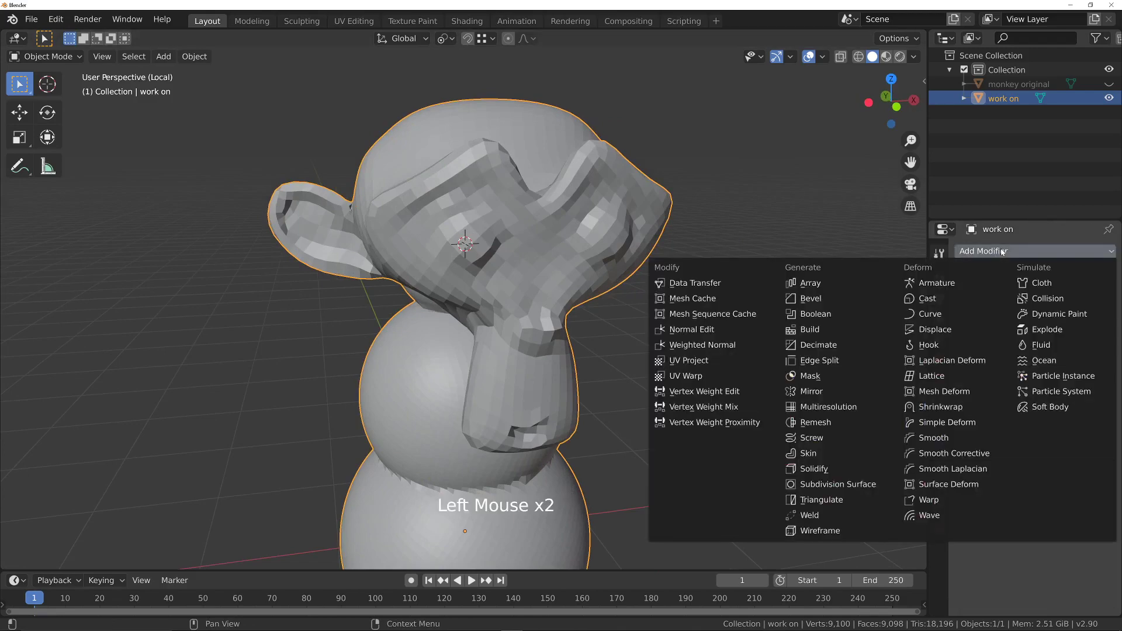
click(828, 485)
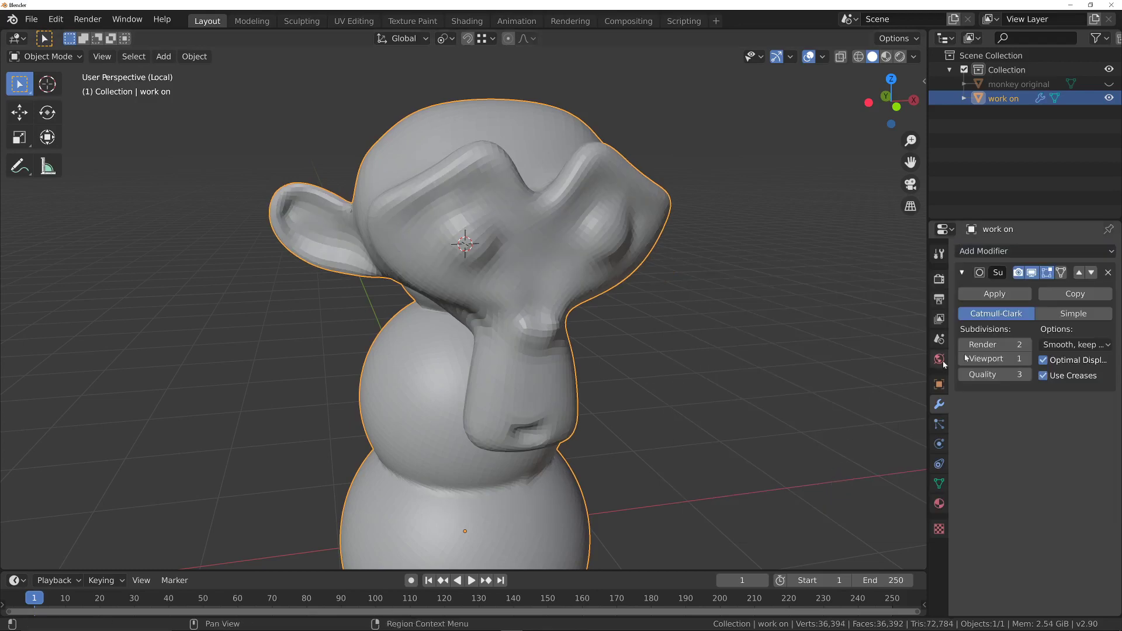
click(1027, 360)
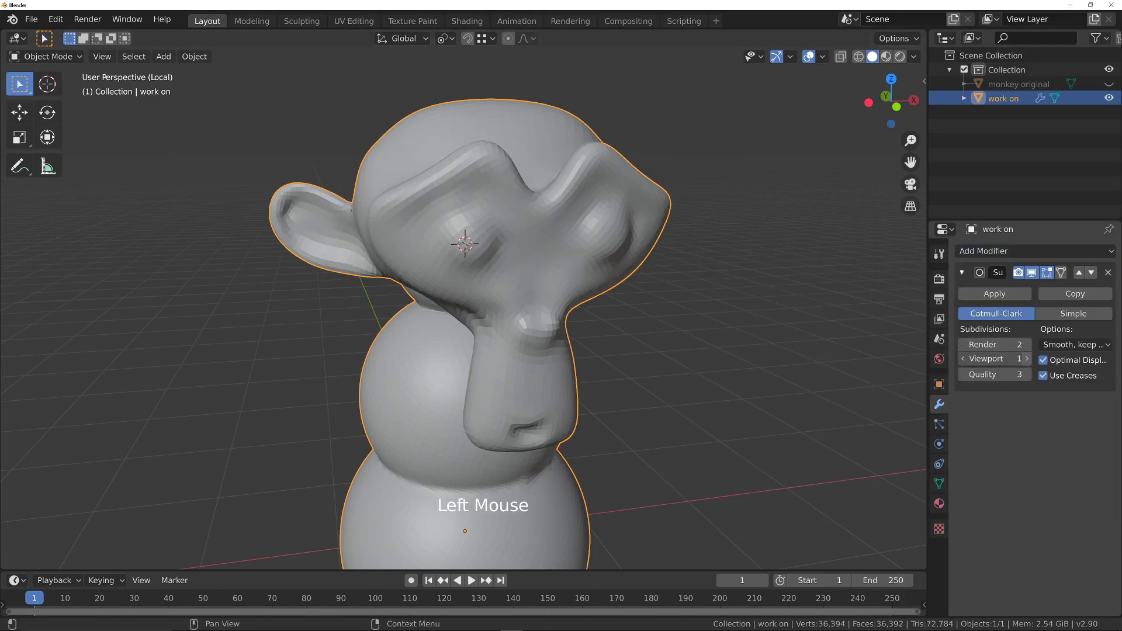
click(1028, 360)
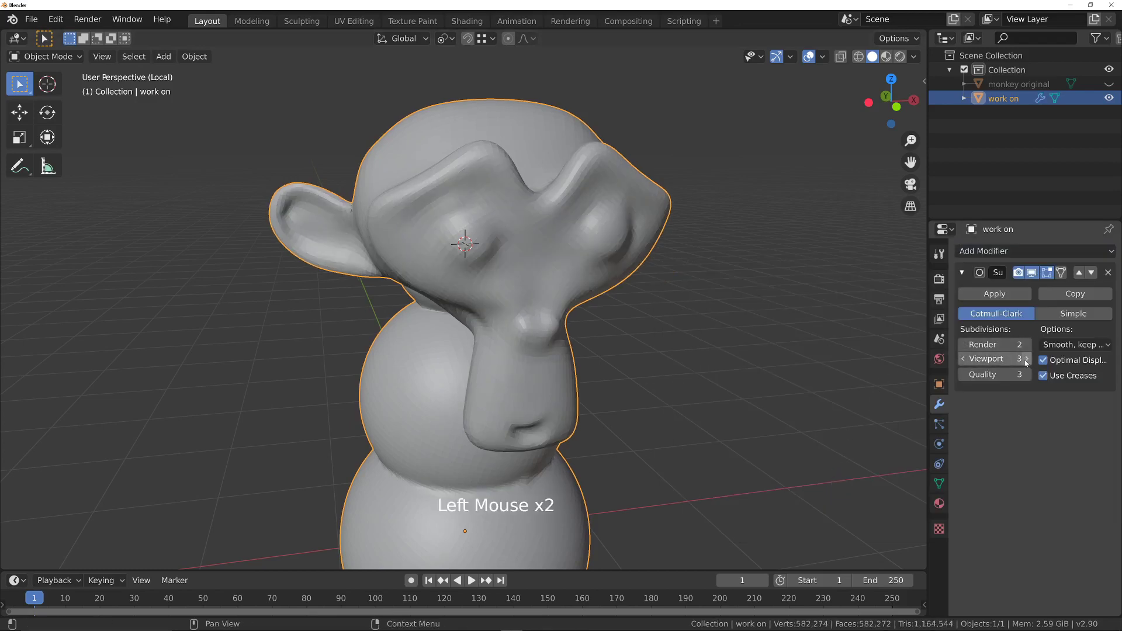
- Add a Shrinkwrap modifier targeting monkey original and inspect the projected details on the face
click(984, 252)
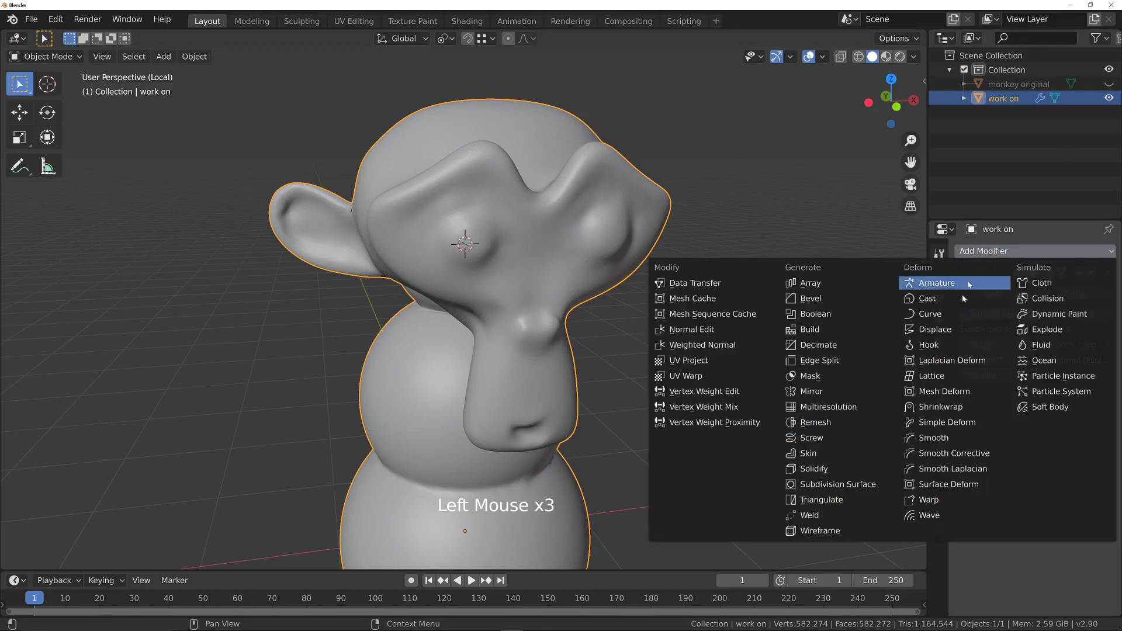
click(938, 407)
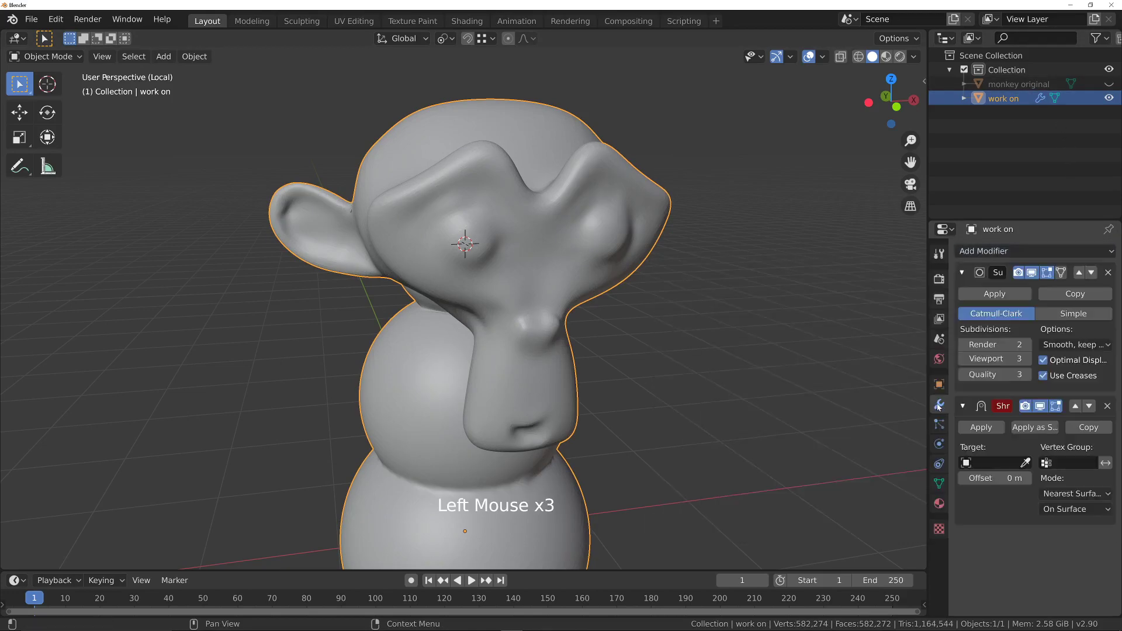
click(988, 461)
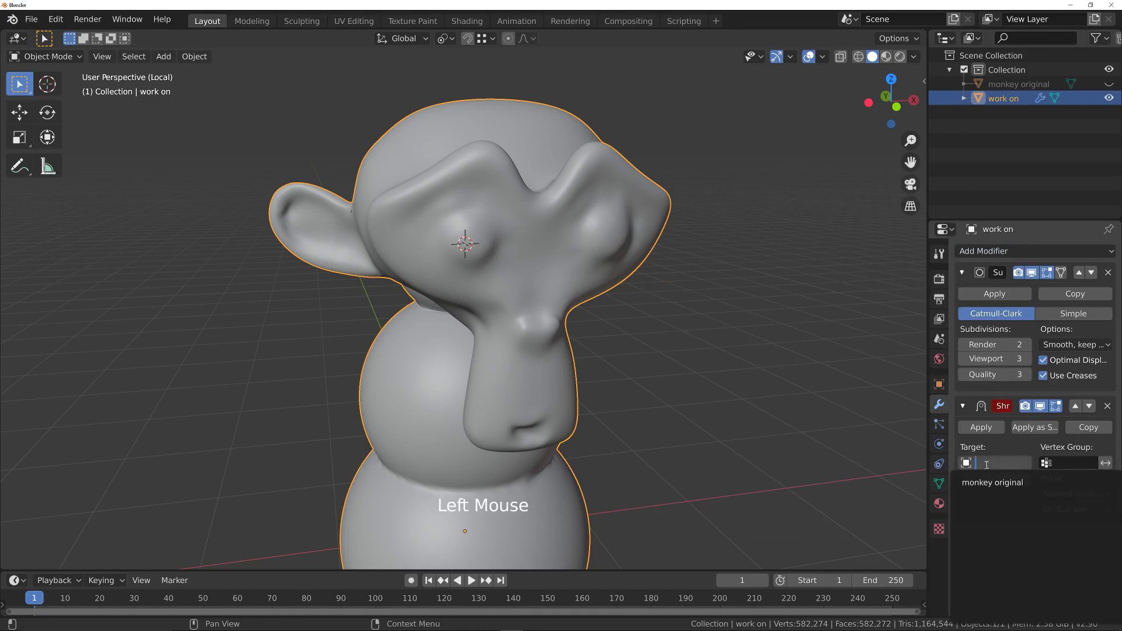
click(987, 483)
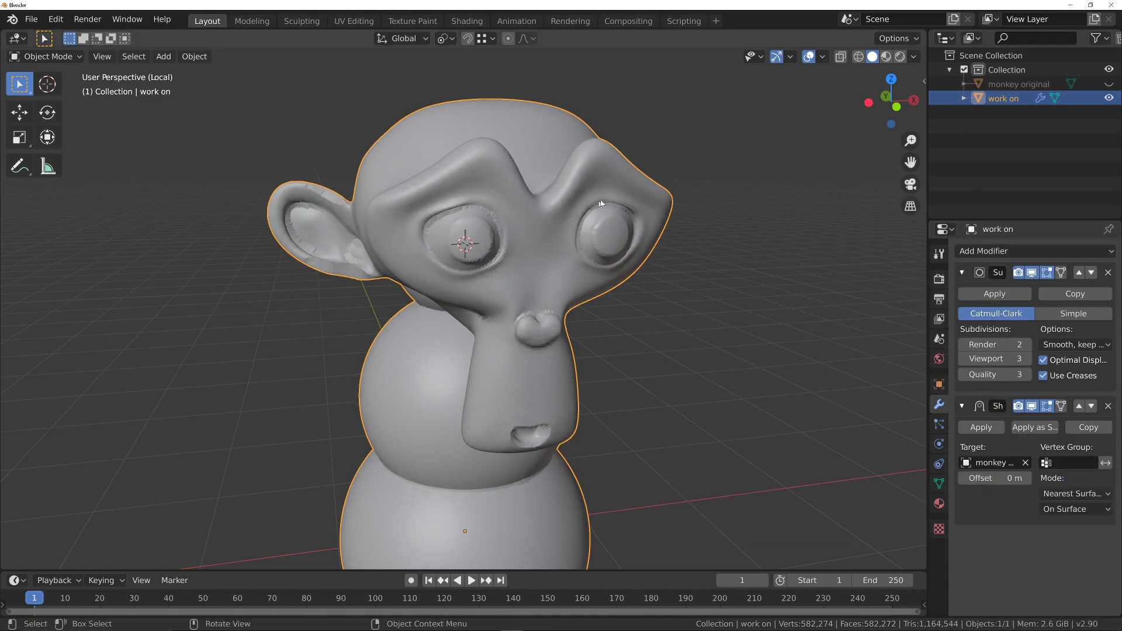
middle_drag(584, 210, 535, 160)
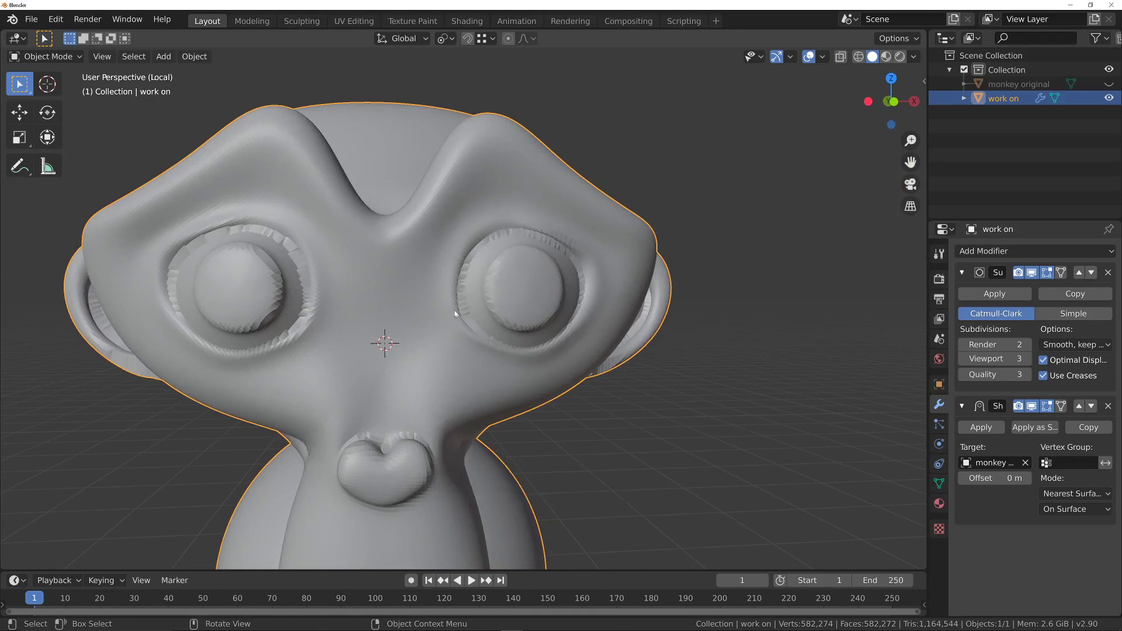
- Set the Shrinkwrap mode to Target Normal Project with On Surface snapping and inspect the eyes
click(1054, 495)
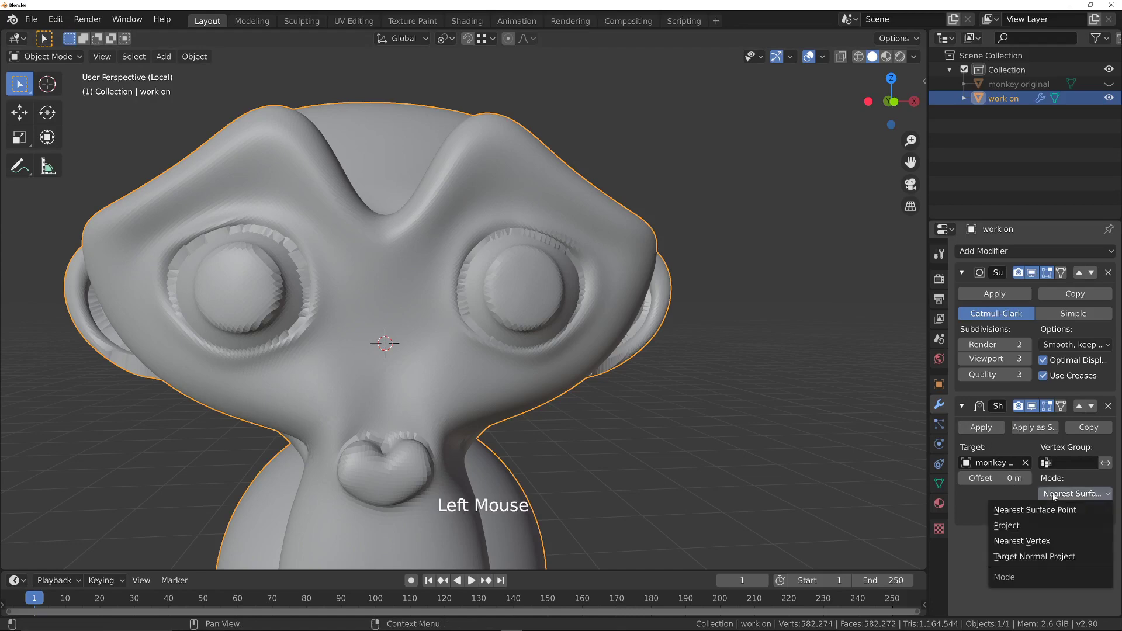
click(1012, 557)
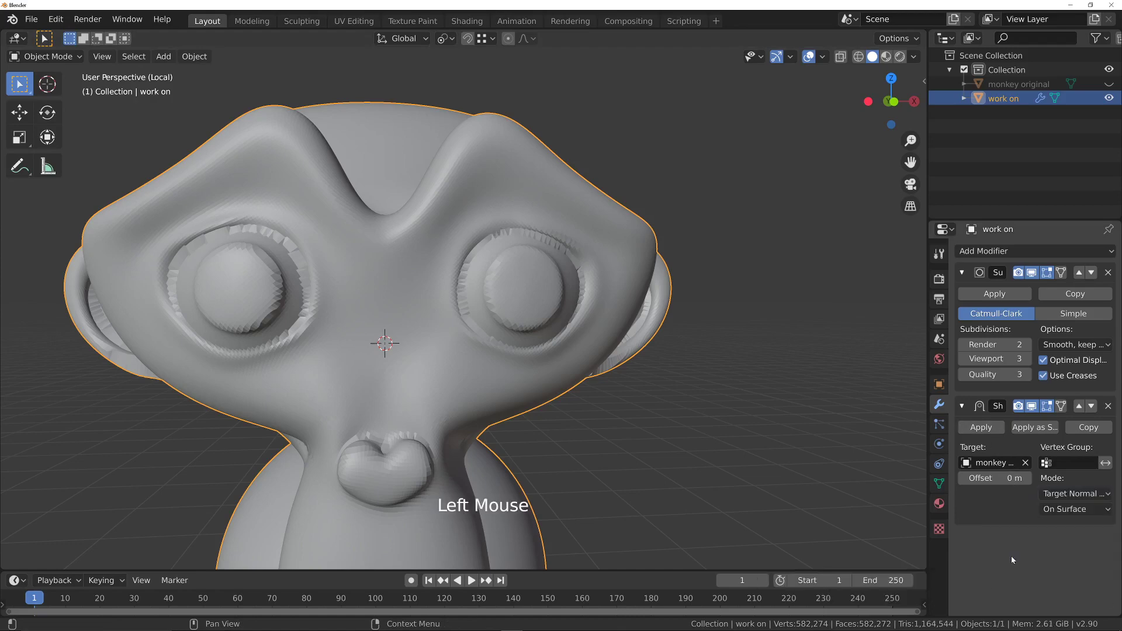
click(1065, 509)
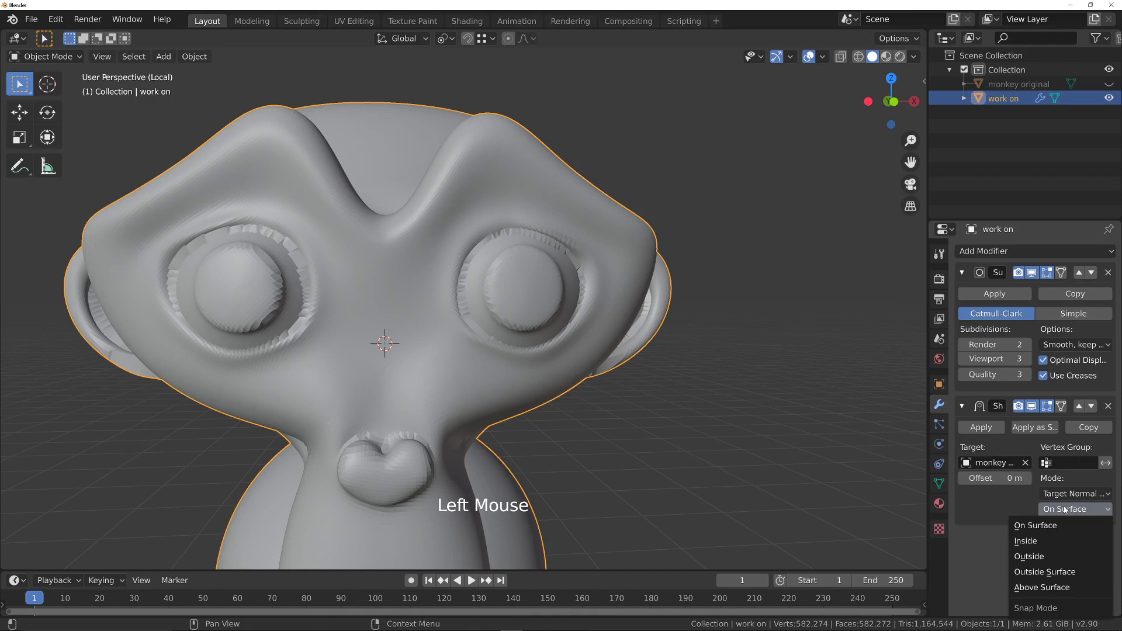
click(1035, 525)
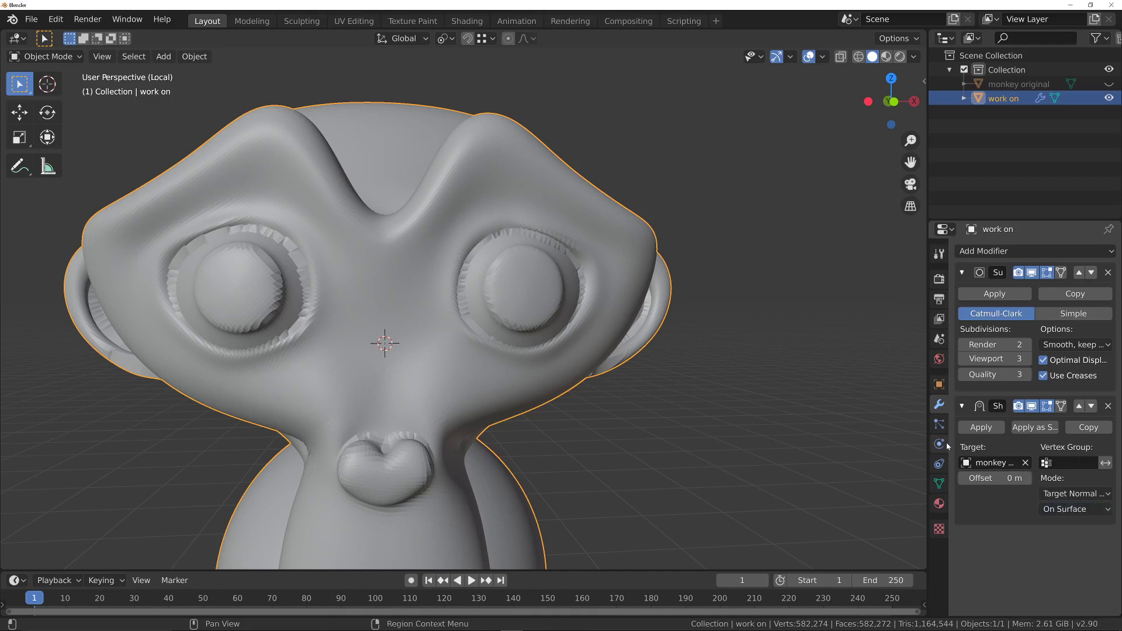
middle_drag(669, 302, 444, 211)
middle_drag(445, 210, 526, 193)
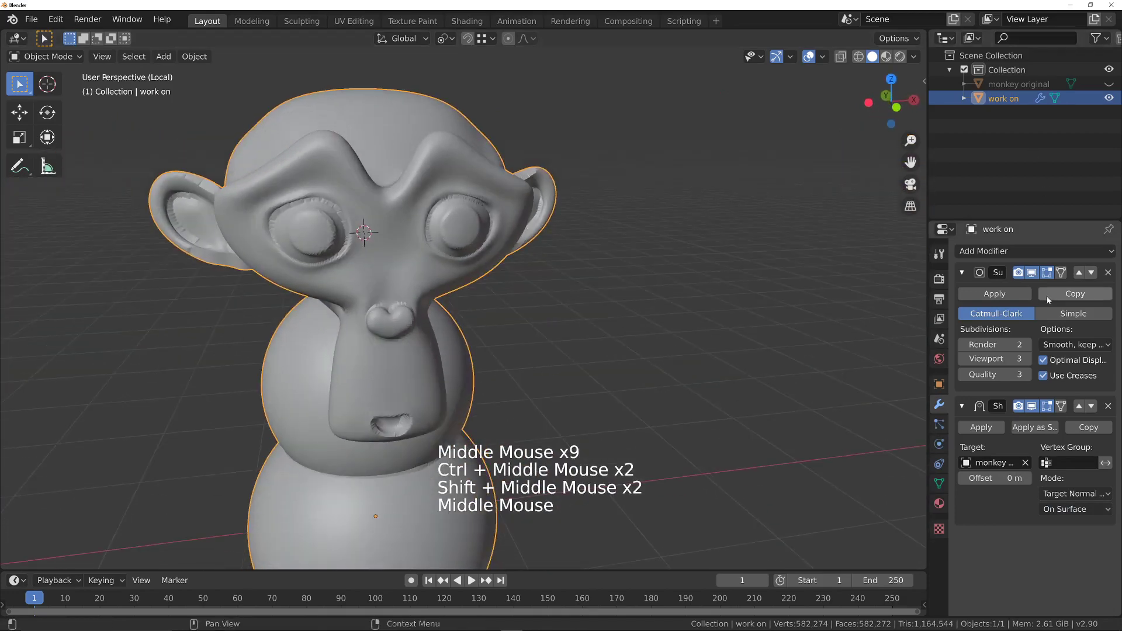
- Remove the Shrinkwrap modifier and roll the undo history back to the Quad mode change
click(1108, 407)
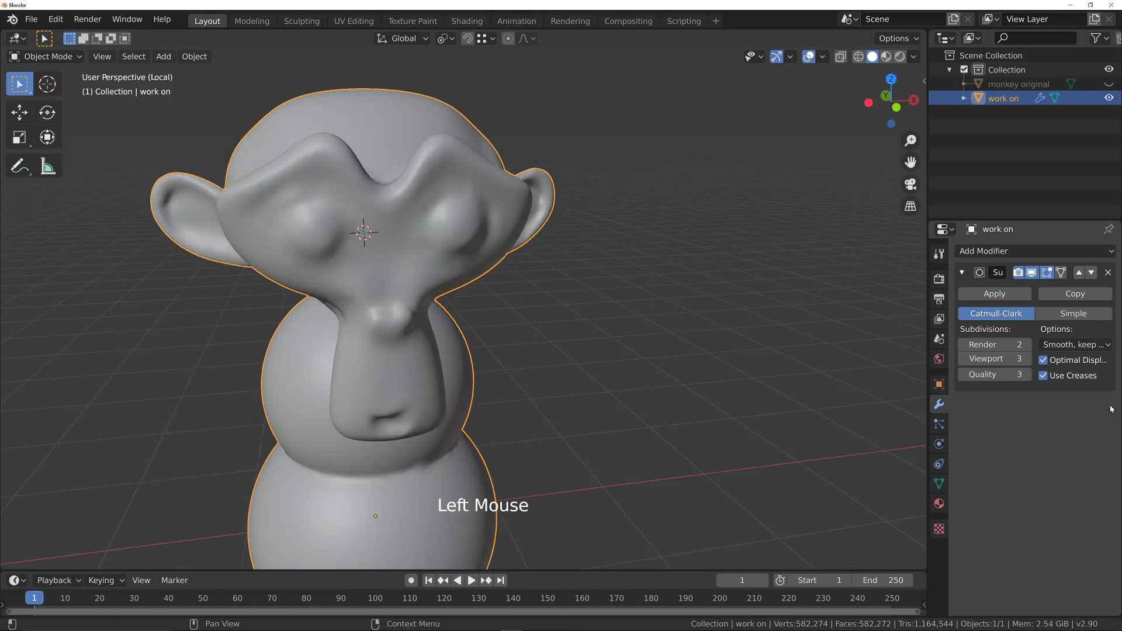
middle_drag(518, 205, 450, 192)
shift+middle_drag(450, 193, 449, 191)
mouse_move(448, 191)
middle_down()
mouse_move(406, 181)
mouse_move(464, 194)
middle_up()
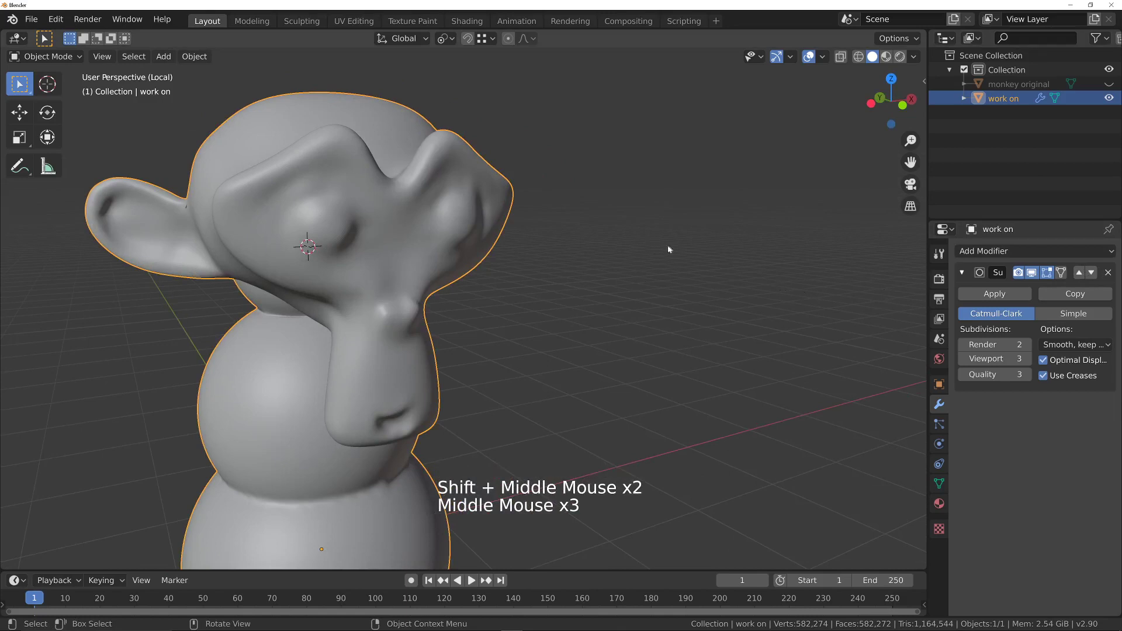
key(ctrl+alt+z)
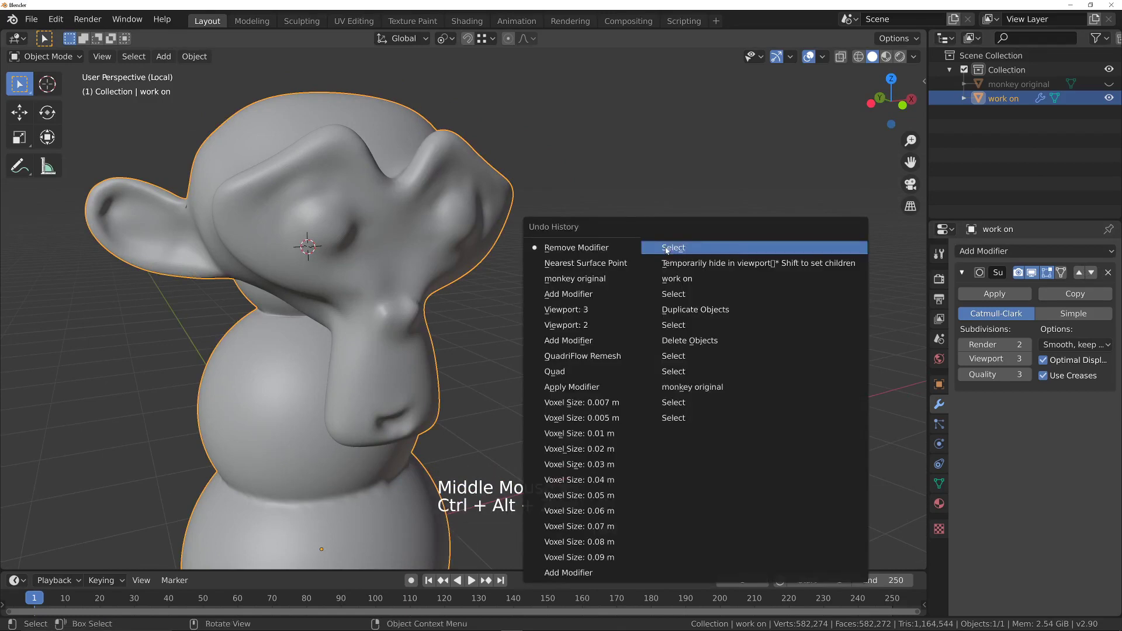
click(559, 371)
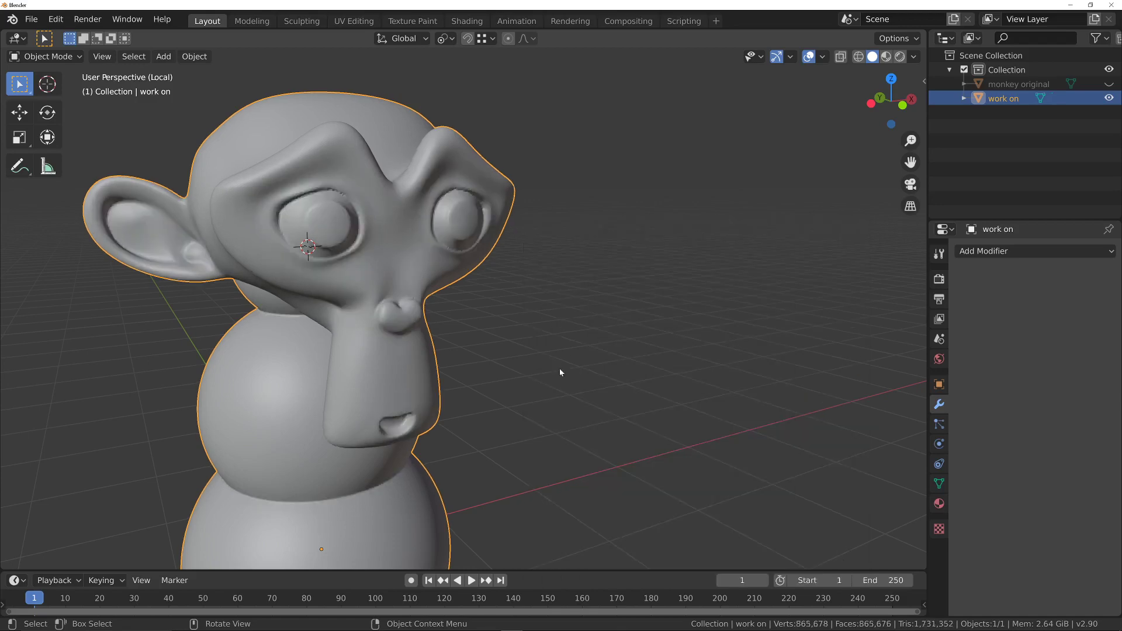
- Display the mesh as wireframe and examine its density across the monkey's face
mouse_move(477, 222)
middle_down()
mouse_move(409, 259)
mouse_move(419, 251)
mouse_move(420, 183)
mouse_move(472, 213)
mouse_move(431, 241)
mouse_move(412, 275)
mouse_move(386, 227)
mouse_move(421, 234)
mouse_move(463, 150)
mouse_move(539, 243)
mouse_move(597, 279)
mouse_move(526, 246)
mouse_move(508, 176)
mouse_move(538, 230)
mouse_move(545, 208)
mouse_move(523, 218)
middle_up()
key(z)
key(z)
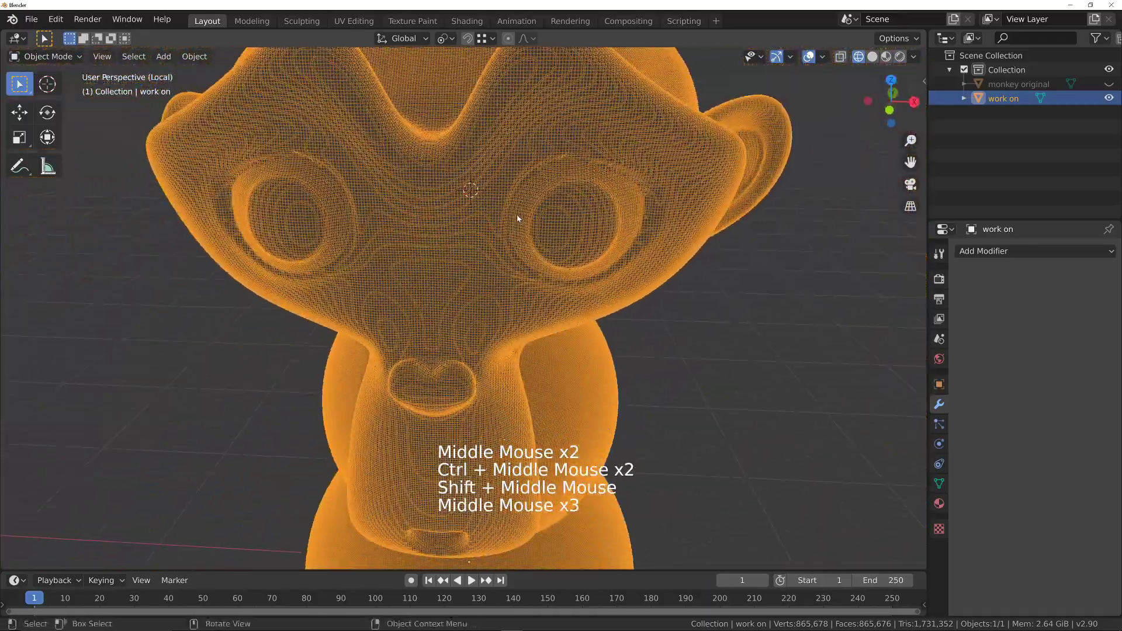
- Switch the work on mesh from Object Mode to Sculpt Mode
ctrl+middle_drag(574, 175, 555, 193)
mouse_move(555, 193)
ctrl+middle_down()
mouse_move(539, 209)
mouse_move(569, 207)
ctrl+middle_up()
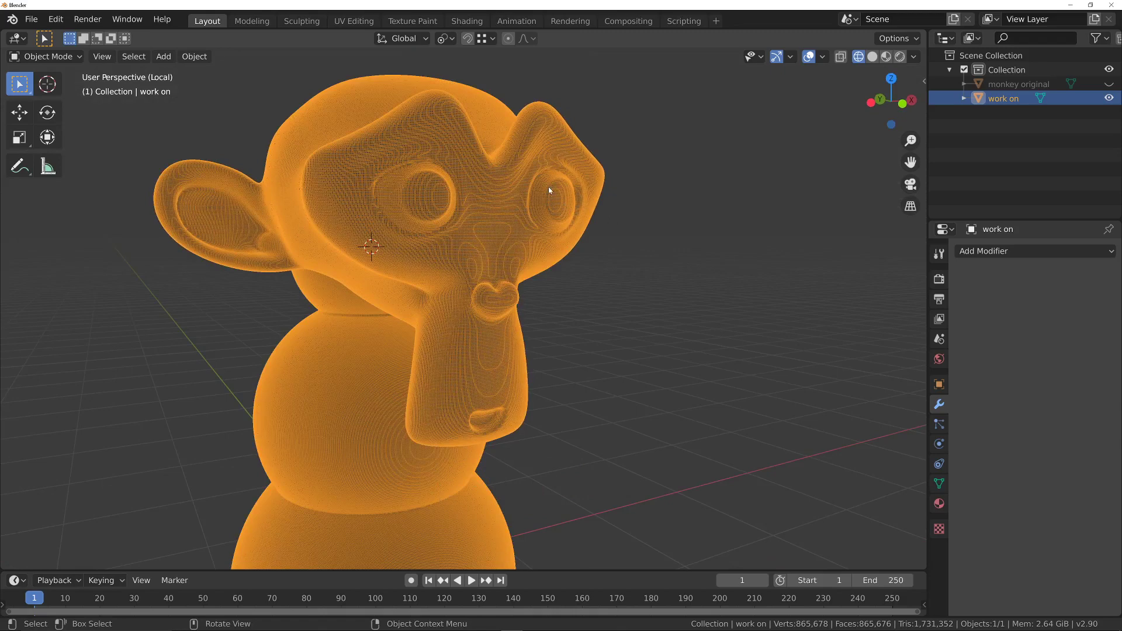
key(Tab)
mouse_move(528, 226)
middle_down()
mouse_move(506, 210)
mouse_move(471, 211)
mouse_move(576, 191)
mouse_move(569, 219)
mouse_move(559, 182)
middle_up()
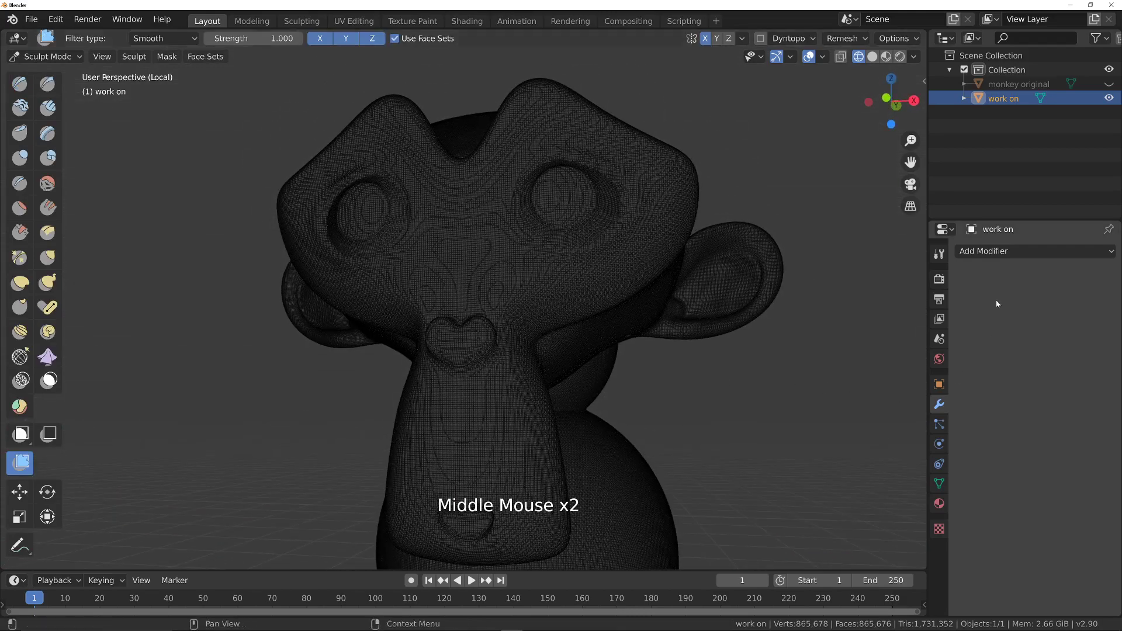
click(988, 252)
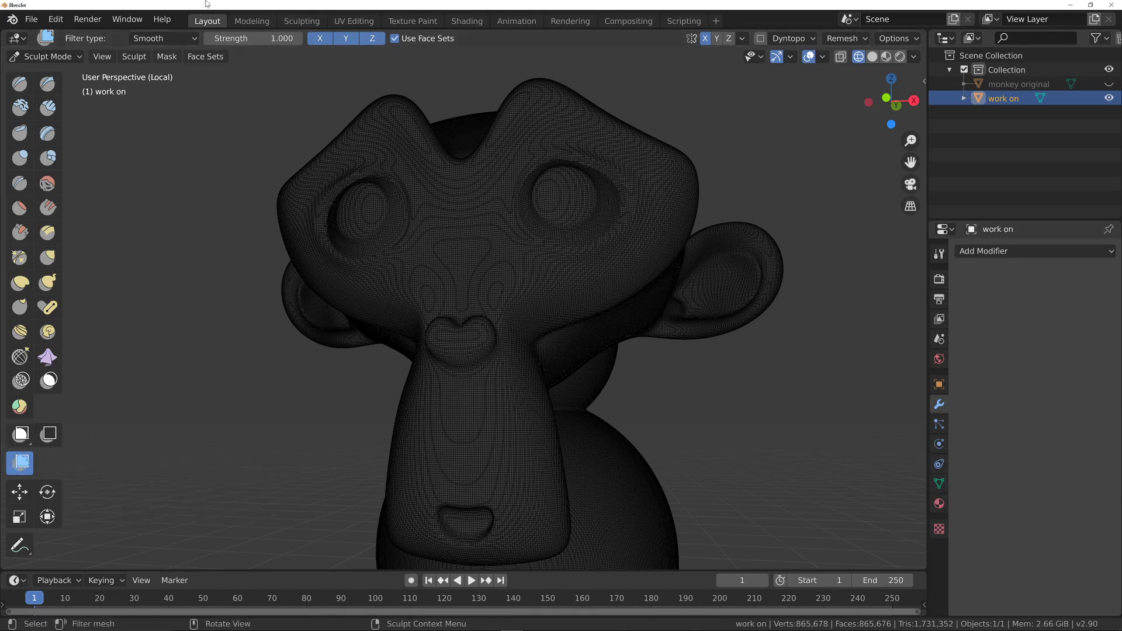
- Inspect the wireframe topology around the monkey's eye and switch the viewport to solid shading
click(187, 39)
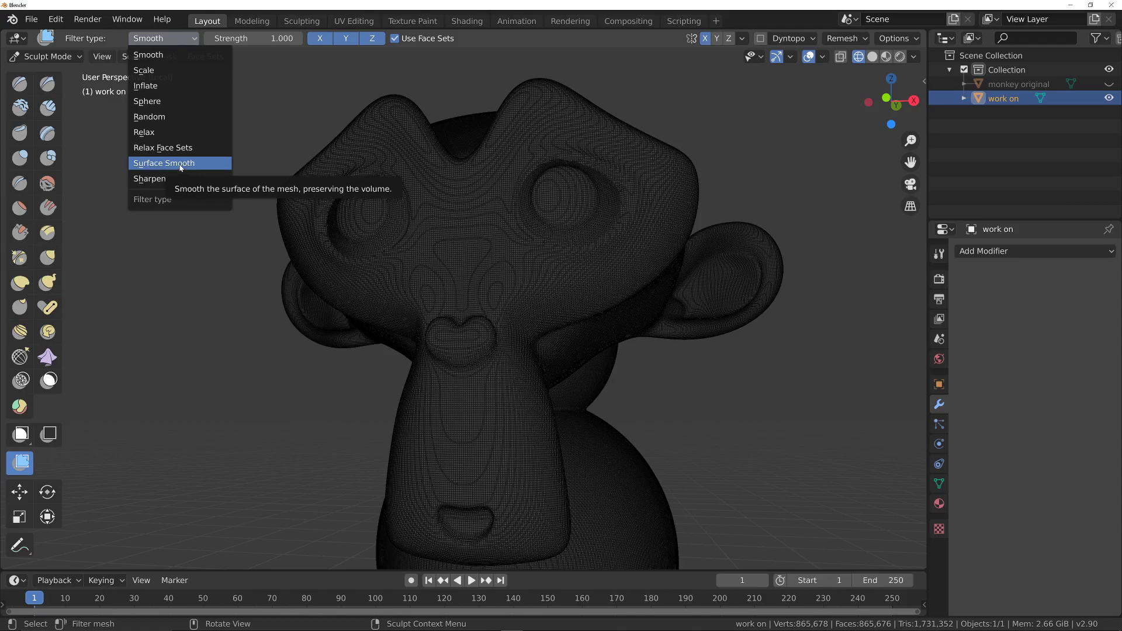
middle_drag(489, 215, 561, 156)
mouse_move(514, 243)
middle_down()
mouse_move(493, 192)
mouse_move(471, 183)
mouse_move(414, 220)
mouse_move(419, 243)
mouse_move(468, 260)
mouse_move(496, 248)
middle_up()
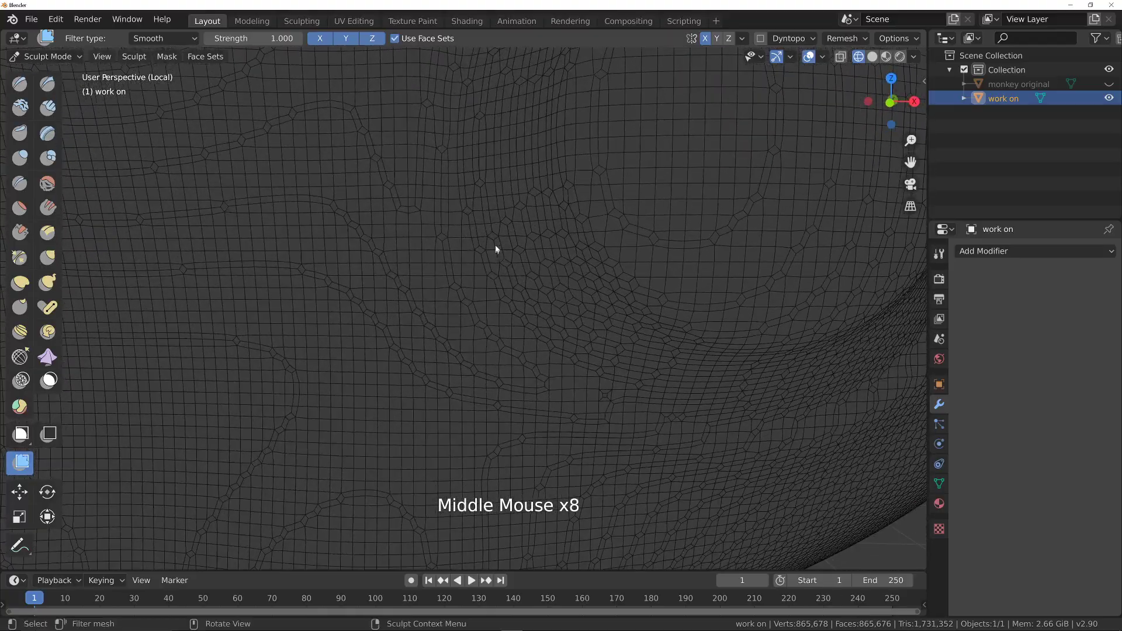
ctrl+middle_drag(465, 160, 512, 201)
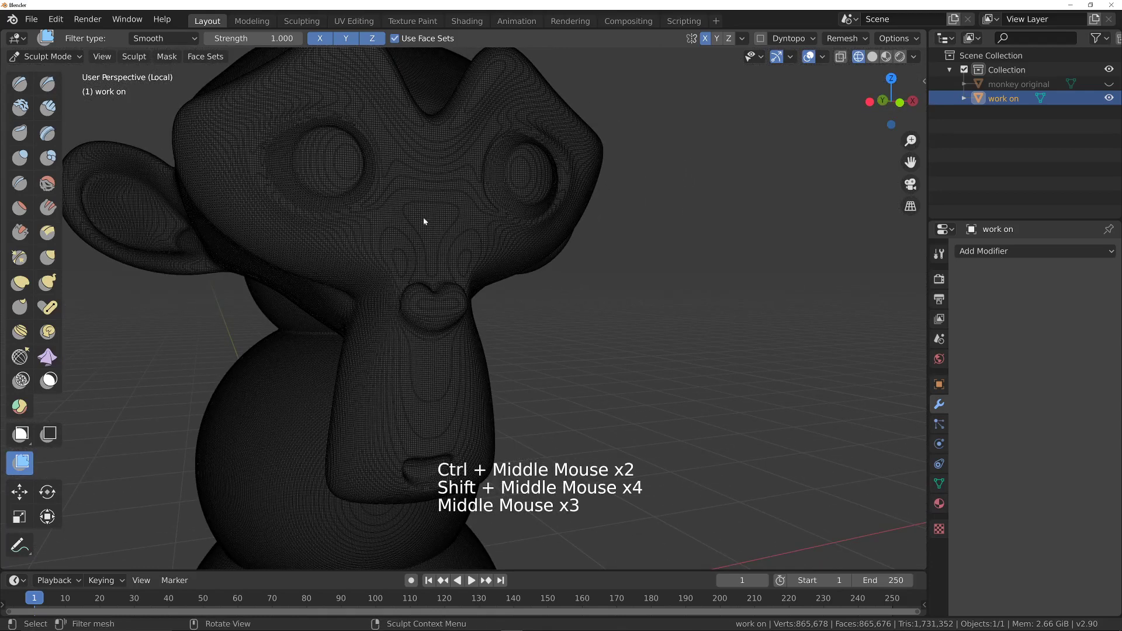
key(z)
mouse_move(564, 191)
middle_down()
mouse_move(516, 181)
mouse_move(528, 141)
mouse_move(436, 179)
mouse_move(443, 240)
middle_up()
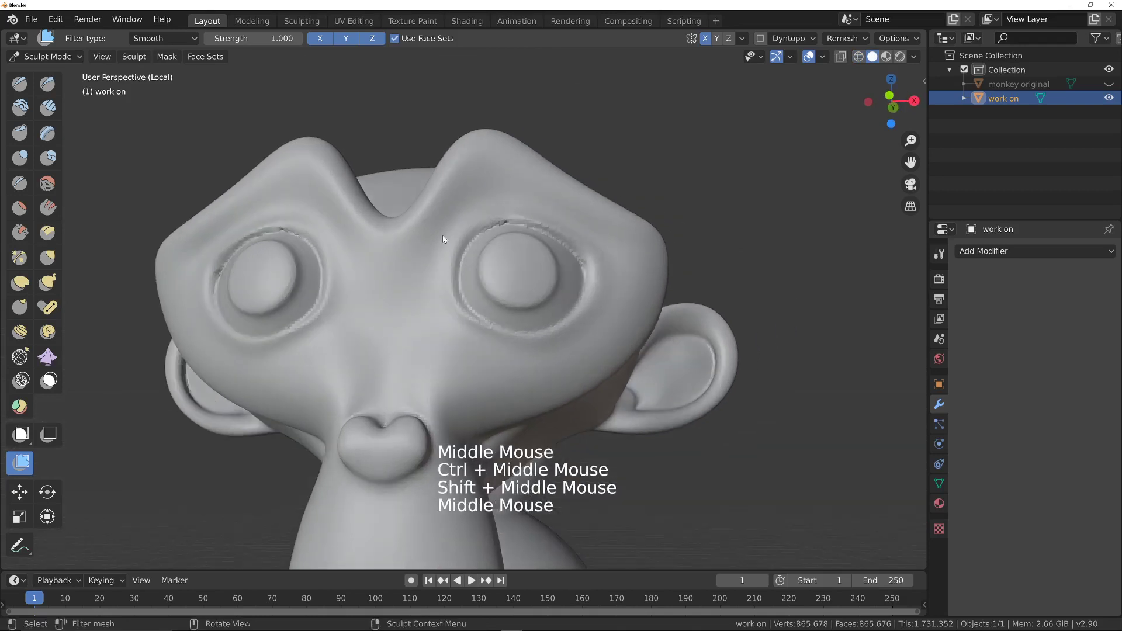
- Try adjusting the sculpt brush's Autosmooth to 0.390
right_click(427, 193)
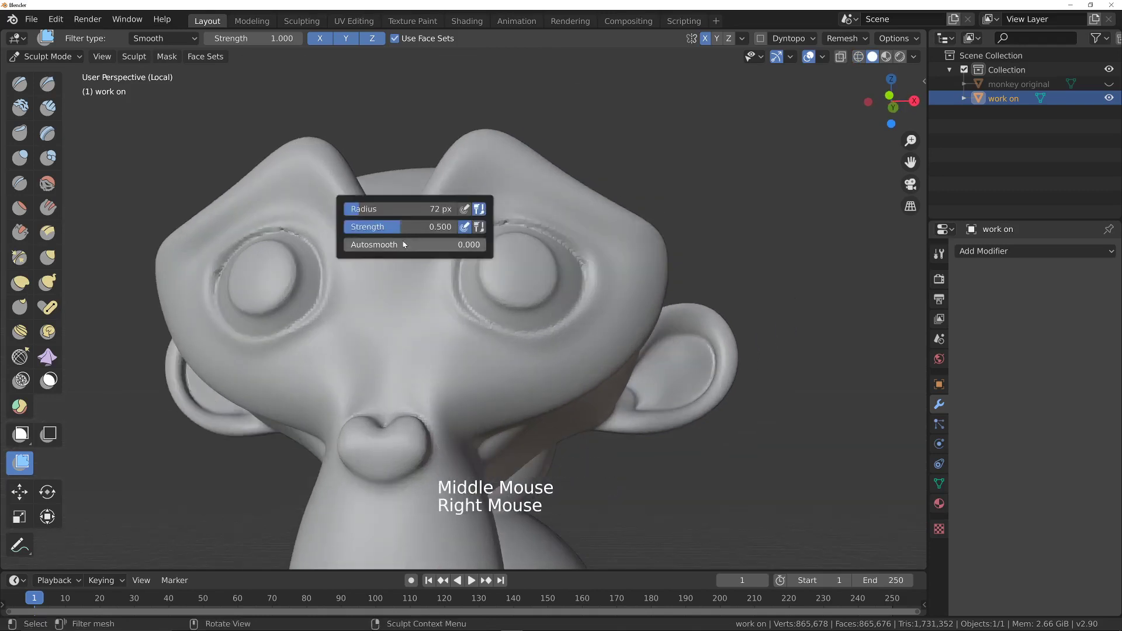
mouse_move(404, 244)
mouse_down()
mouse_move(476, 244)
mouse_move(458, 244)
mouse_up()
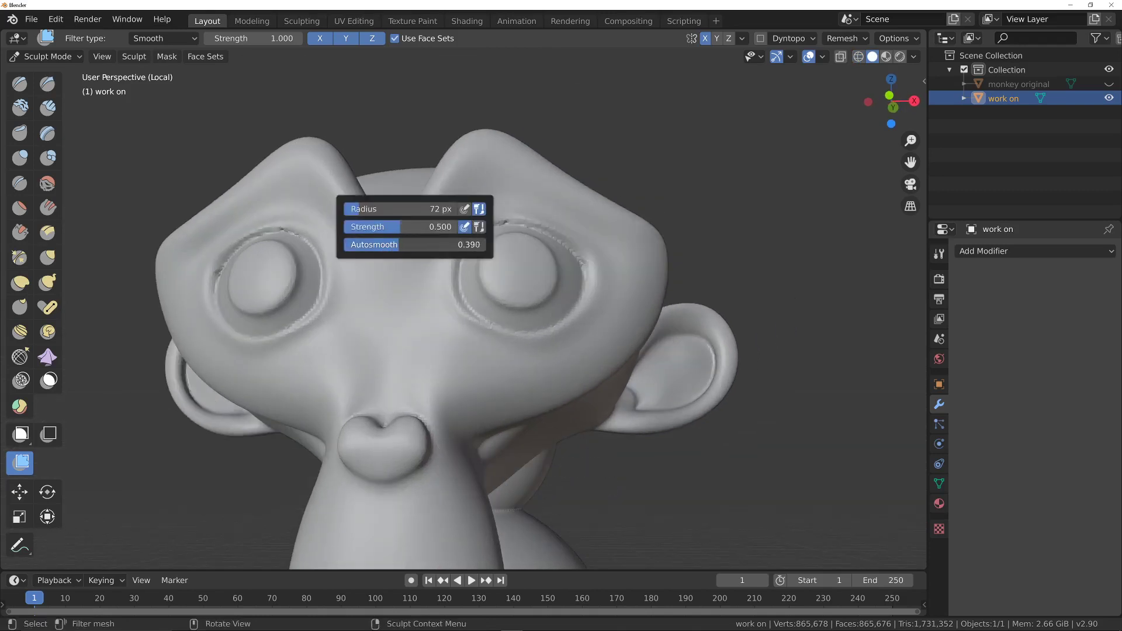
right_click(407, 269)
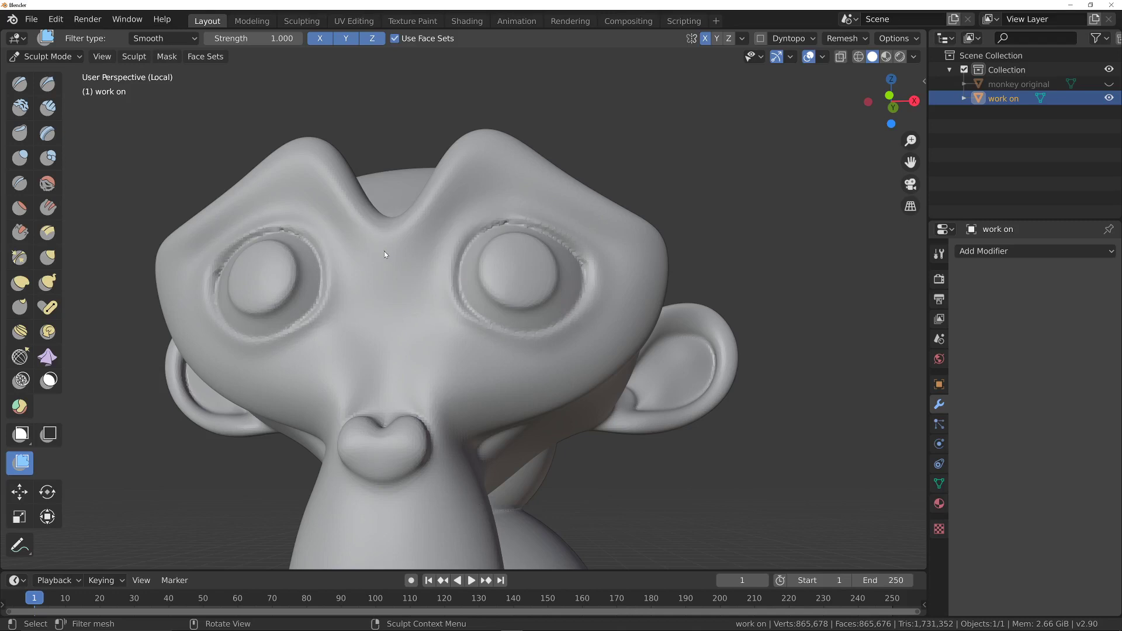
key(f)
click(415, 271)
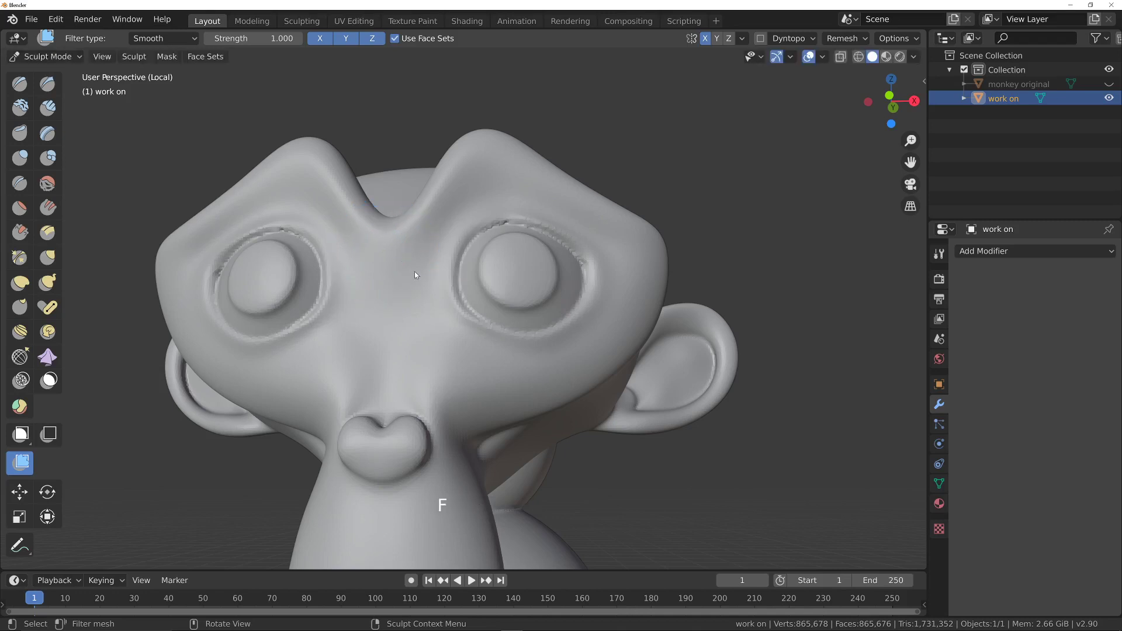
- Try the Smooth mesh filter on the whole monkey and undo it
click(384, 271)
drag(384, 271, 527, 278)
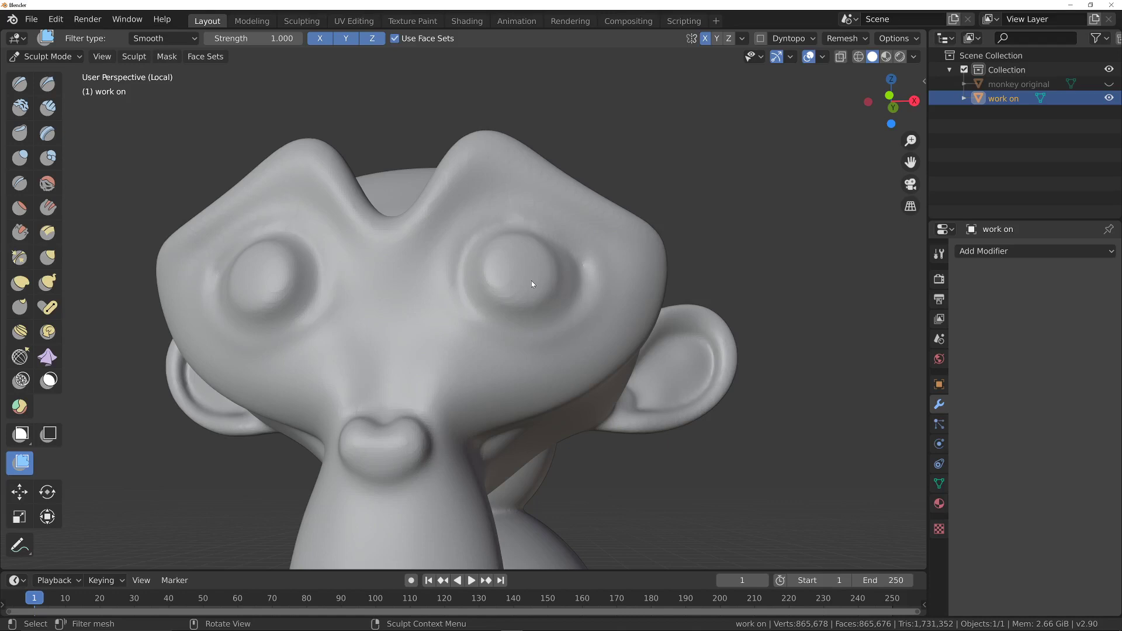
middle_drag(532, 279, 537, 306)
key(ctrl+z)
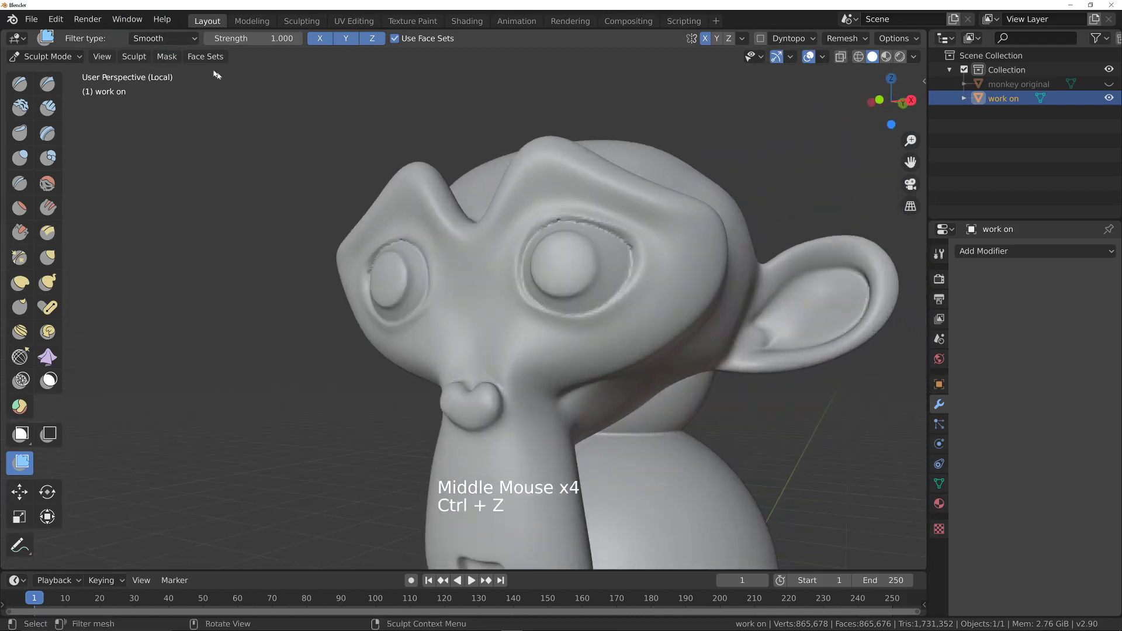
- Change the mesh filter type to Surface Smooth for the monkey mesh
drag(184, 38, 166, 157)
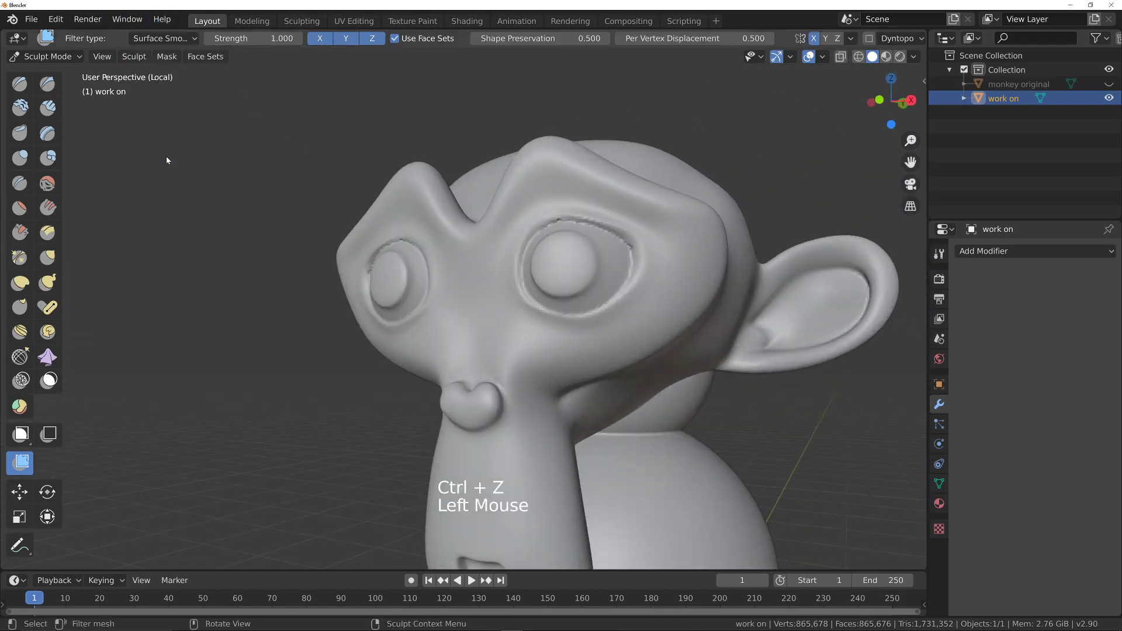
middle_drag(402, 189, 420, 206)
shift+middle_drag(419, 206, 428, 220)
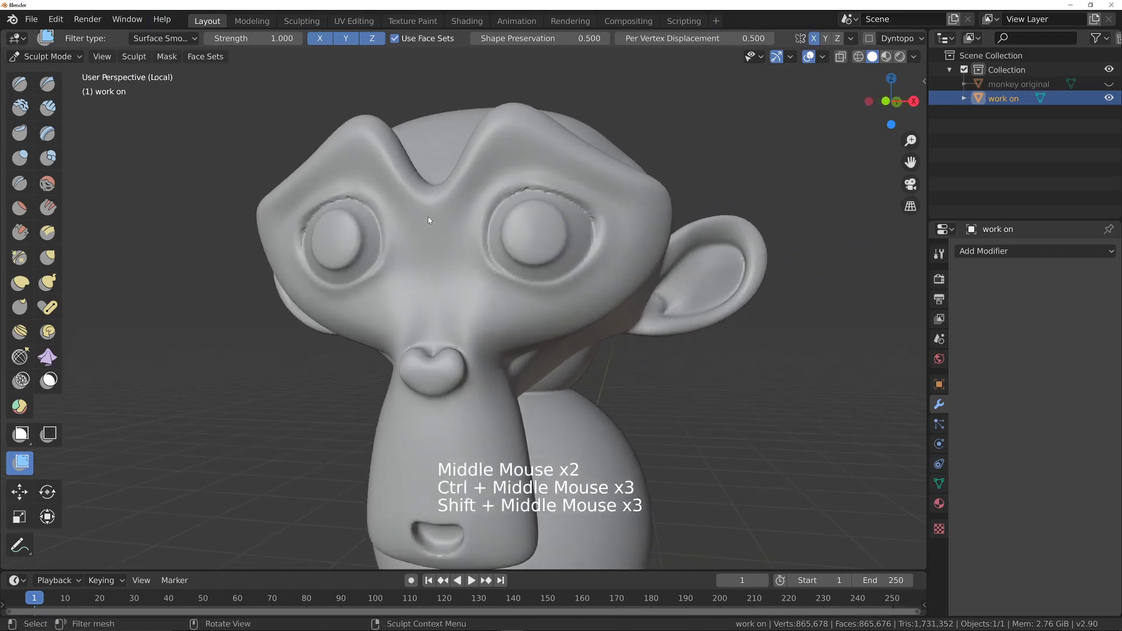
click(422, 257)
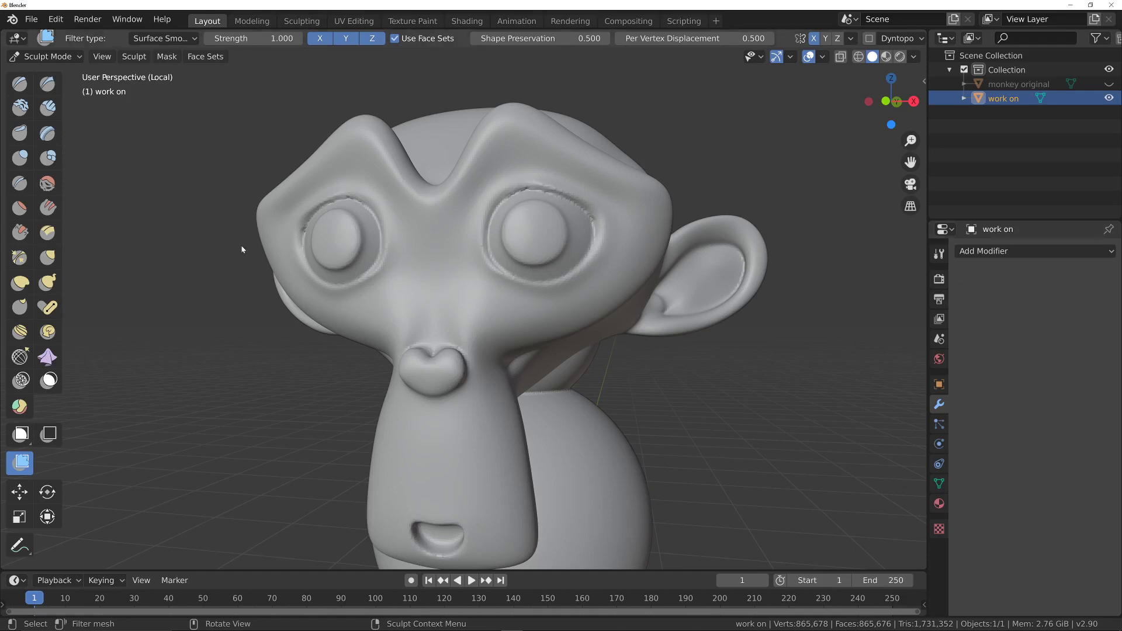
click(311, 241)
- Apply the Surface Smooth filter to soften the jagged facets around the eye sockets
middle_drag(549, 263, 564, 142)
middle_drag(452, 305, 510, 279)
drag(585, 300, 506, 268)
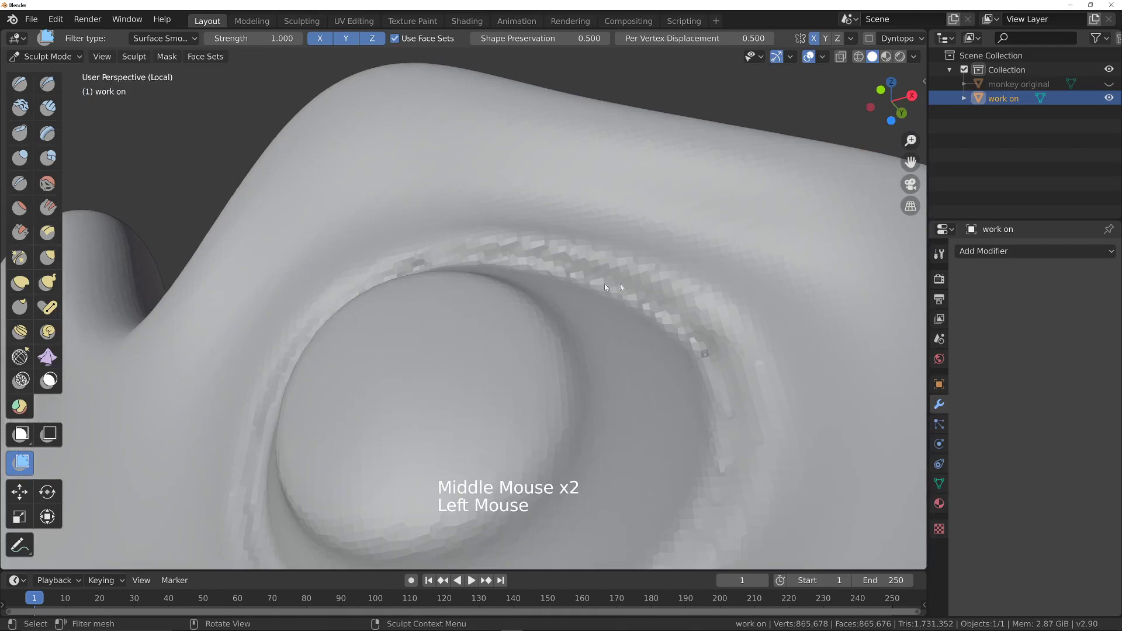
drag(619, 283, 601, 227)
middle_drag(602, 228, 631, 295)
ctrl+middle_drag(631, 295, 628, 280)
middle_drag(585, 281, 520, 262)
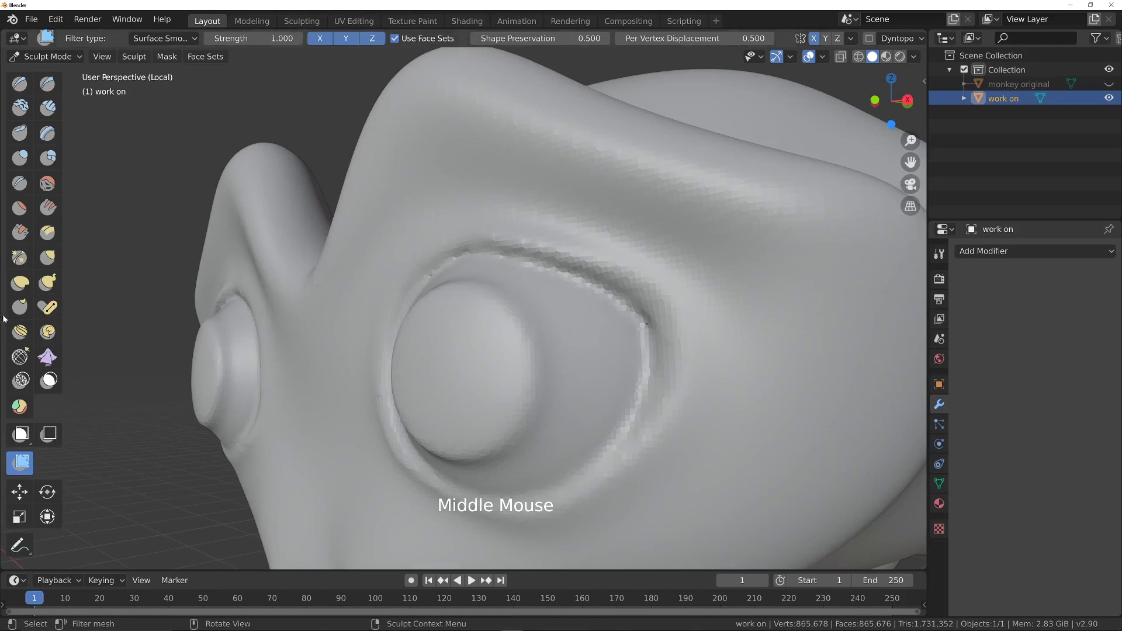
- Choose the Smooth brush and set its radius to 60 px and strength to 0.348
click(48, 183)
drag(500, 351, 624, 377)
ctrl+middle_drag(623, 377, 648, 323)
key(f)
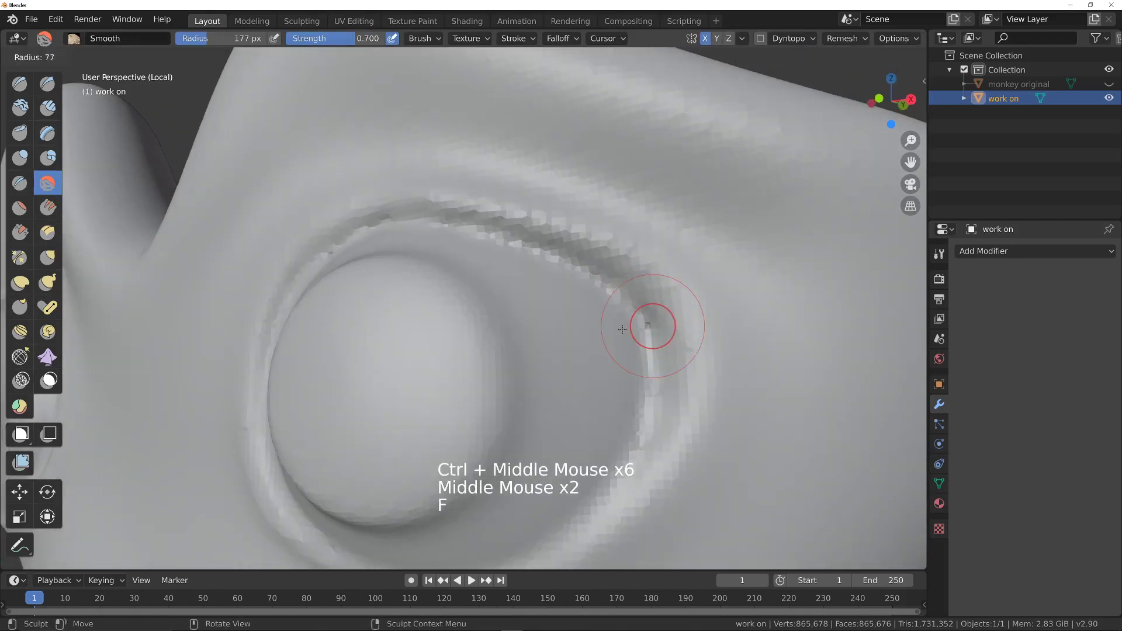
click(618, 331)
right_click(571, 280)
drag(543, 297, 475, 272)
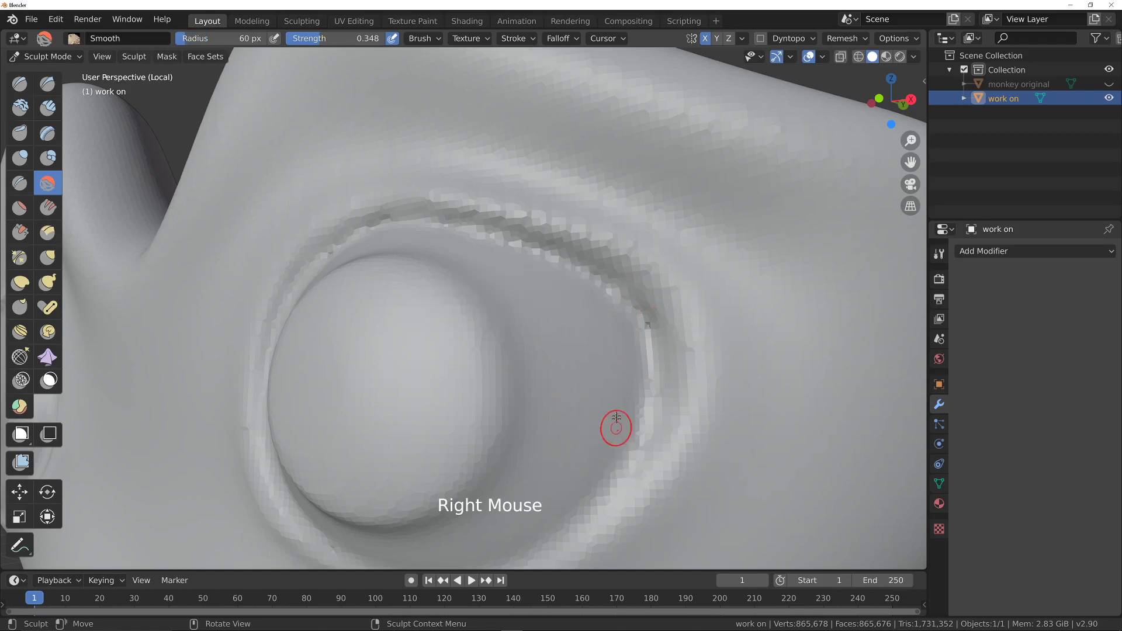
- Enlarge the Smooth brush to 96 px and smooth the jagged rim around the eye socket with X symmetry
key(f)
click(621, 374)
mouse_move(635, 315)
mouse_down()
mouse_move(643, 400)
mouse_move(612, 469)
mouse_move(567, 519)
mouse_move(627, 477)
mouse_move(653, 432)
mouse_move(655, 400)
mouse_move(615, 291)
mouse_move(583, 268)
mouse_move(428, 228)
mouse_up()
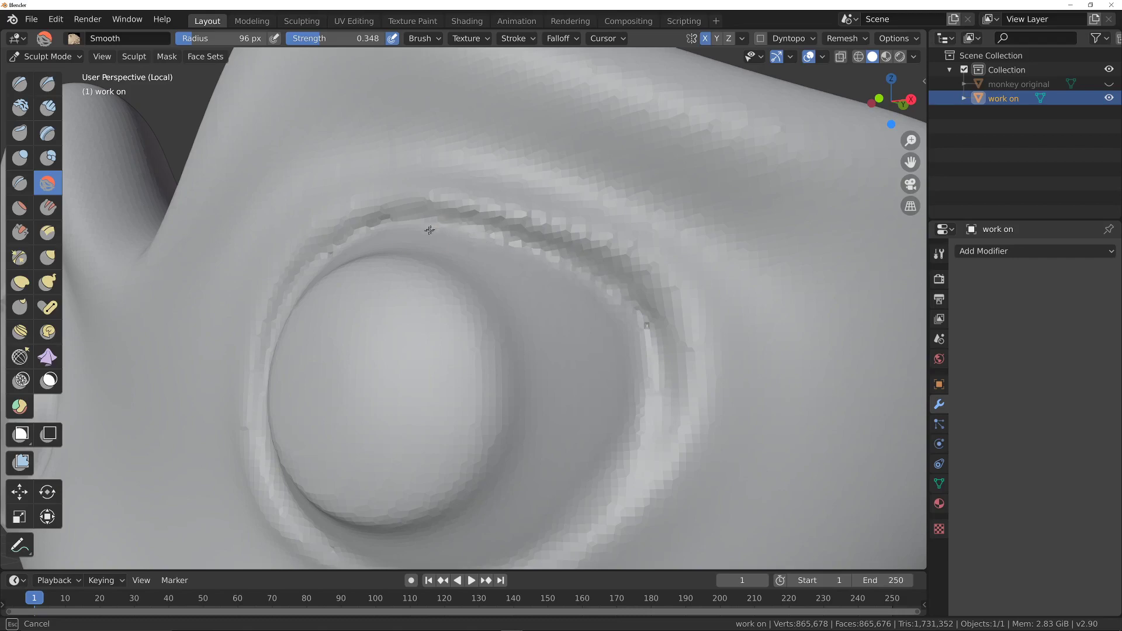
mouse_move(584, 275)
ctrl+middle_down()
mouse_move(571, 336)
mouse_move(616, 318)
mouse_move(591, 283)
ctrl+middle_up()
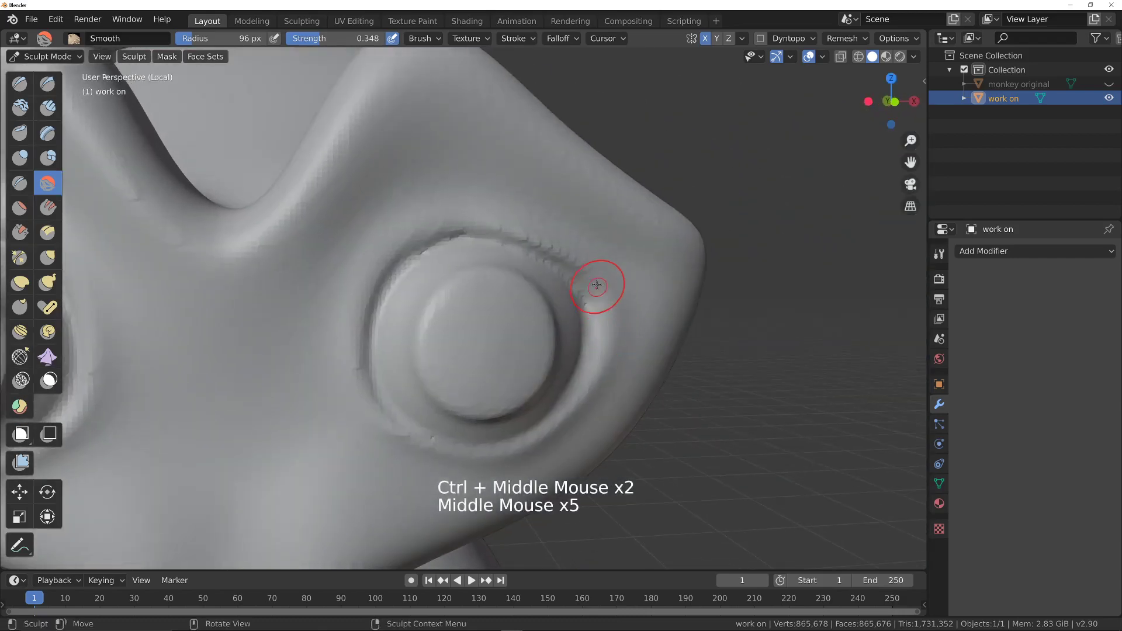
click(591, 272)
mouse_move(429, 243)
mouse_down()
mouse_move(409, 256)
mouse_move(366, 303)
mouse_move(332, 366)
mouse_move(331, 396)
mouse_move(343, 401)
mouse_move(345, 355)
mouse_move(367, 418)
mouse_move(399, 444)
mouse_move(455, 455)
mouse_move(359, 416)
mouse_move(497, 452)
mouse_move(557, 418)
mouse_move(601, 353)
mouse_move(593, 303)
mouse_move(561, 271)
mouse_move(501, 247)
mouse_up()
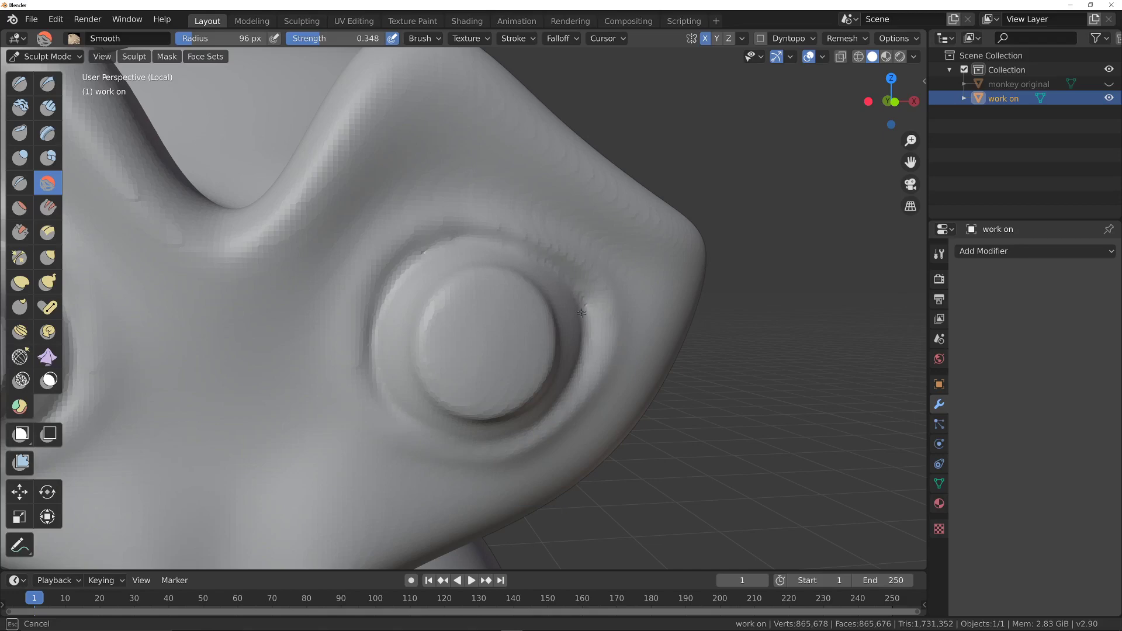
mouse_move(582, 310)
mouse_down()
mouse_move(507, 258)
mouse_move(440, 249)
mouse_move(397, 274)
mouse_move(437, 246)
mouse_move(416, 264)
mouse_move(425, 250)
mouse_move(481, 237)
mouse_move(567, 284)
mouse_move(585, 310)
mouse_up()
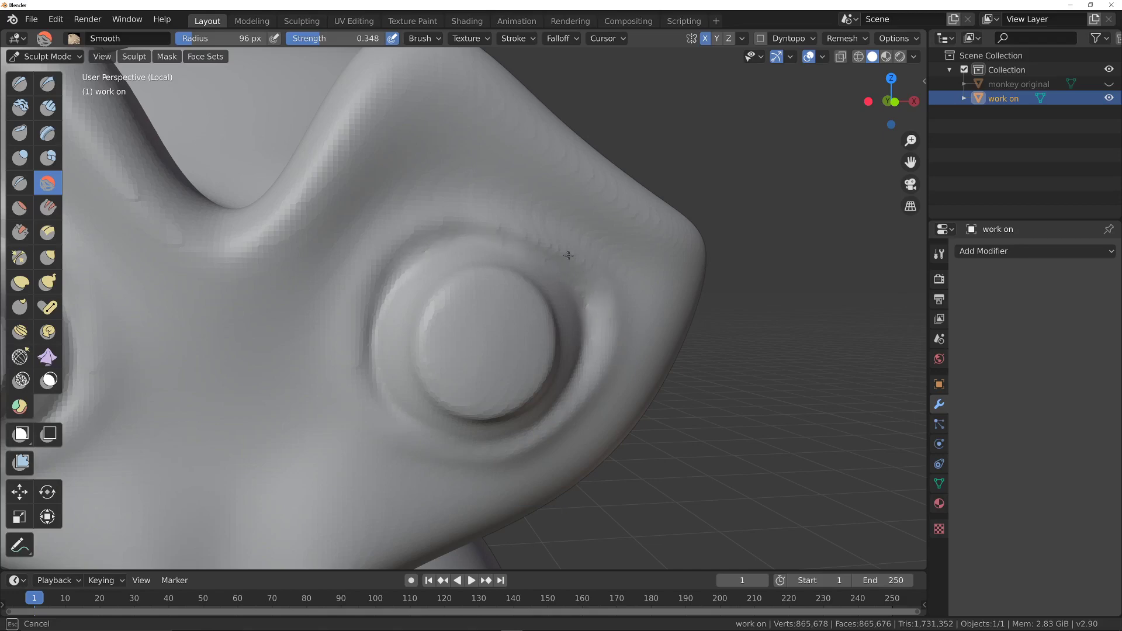
mouse_move(568, 255)
mouse_down()
mouse_move(446, 234)
mouse_move(397, 251)
mouse_up()
- Smooth the upper lid area of the opposite eye and inspect the face and spheres
mouse_move(385, 298)
ctrl+middle_down()
mouse_move(376, 431)
mouse_move(345, 339)
mouse_move(246, 292)
mouse_move(251, 319)
ctrl+middle_up()
middle_drag(251, 318, 290, 351)
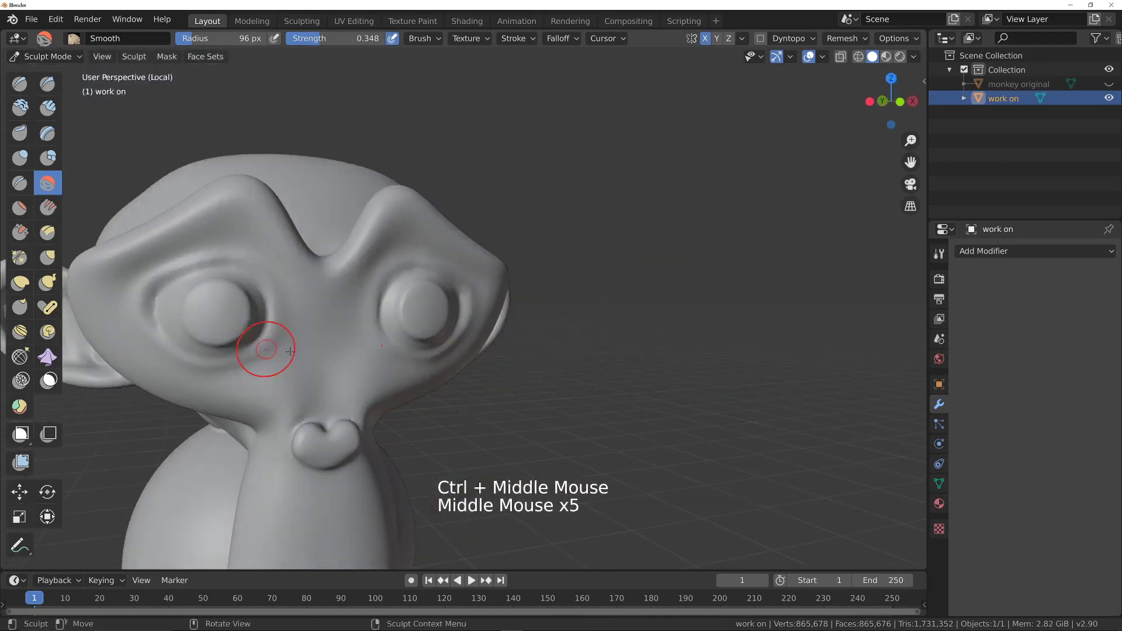
ctrl+middle_drag(252, 313, 257, 274)
shift+middle_drag(257, 275, 409, 280)
shift+middle_drag(409, 280, 618, 296)
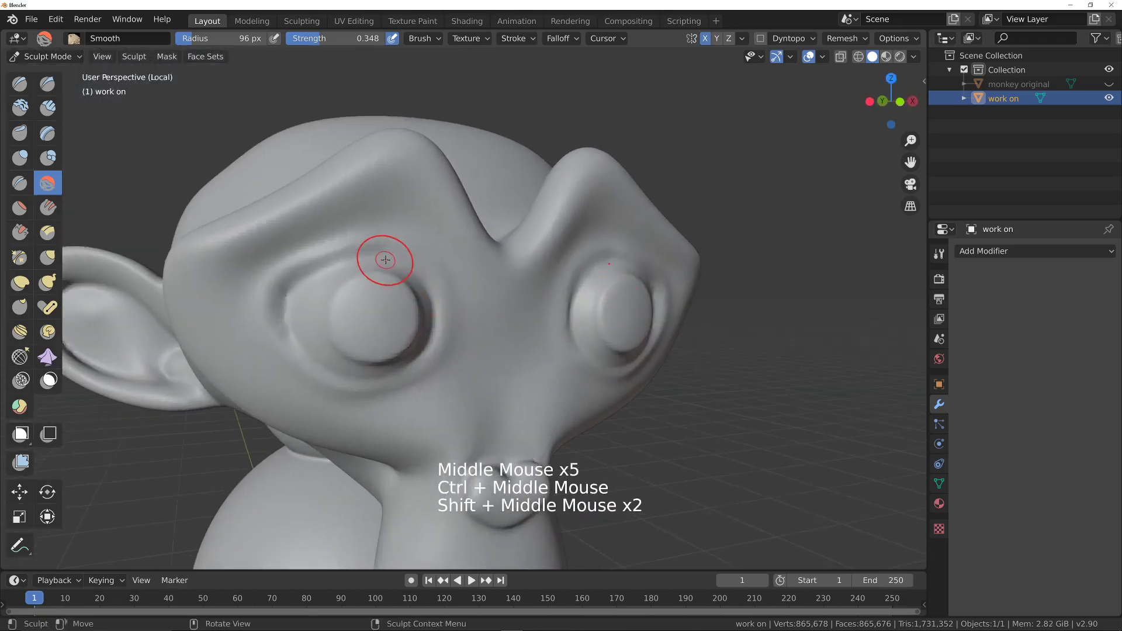
mouse_move(386, 259)
mouse_down()
mouse_move(421, 275)
mouse_move(390, 252)
mouse_move(343, 255)
mouse_move(492, 271)
mouse_move(342, 256)
mouse_move(296, 283)
mouse_move(280, 328)
mouse_move(291, 344)
mouse_move(275, 305)
mouse_up()
ctrl+middle_drag(330, 242, 405, 259)
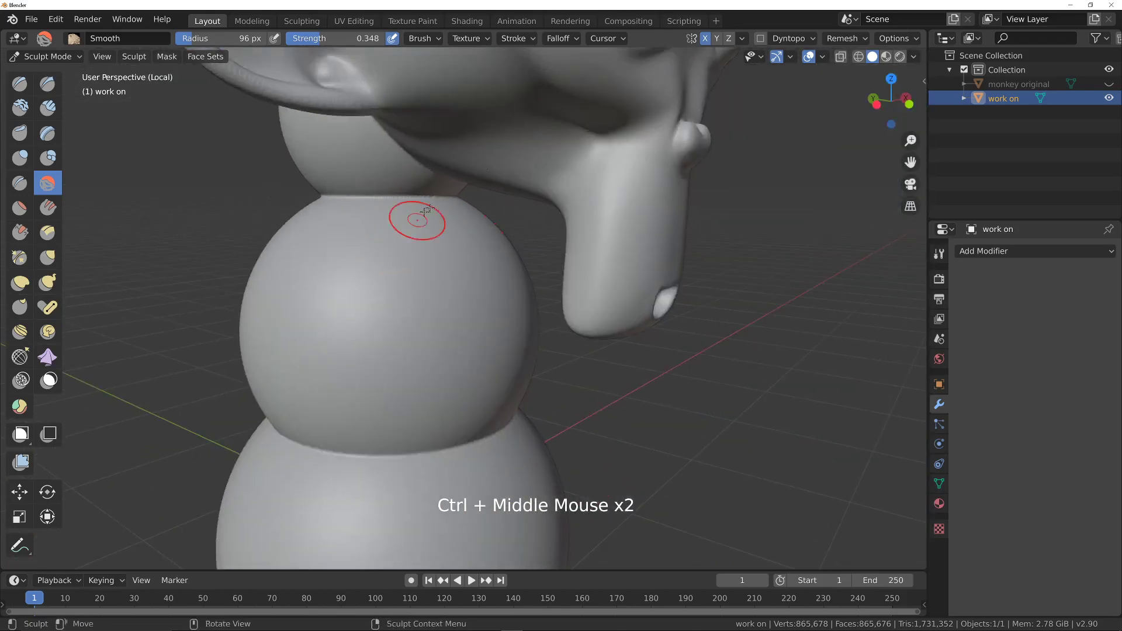
shift+middle_drag(413, 220, 449, 249)
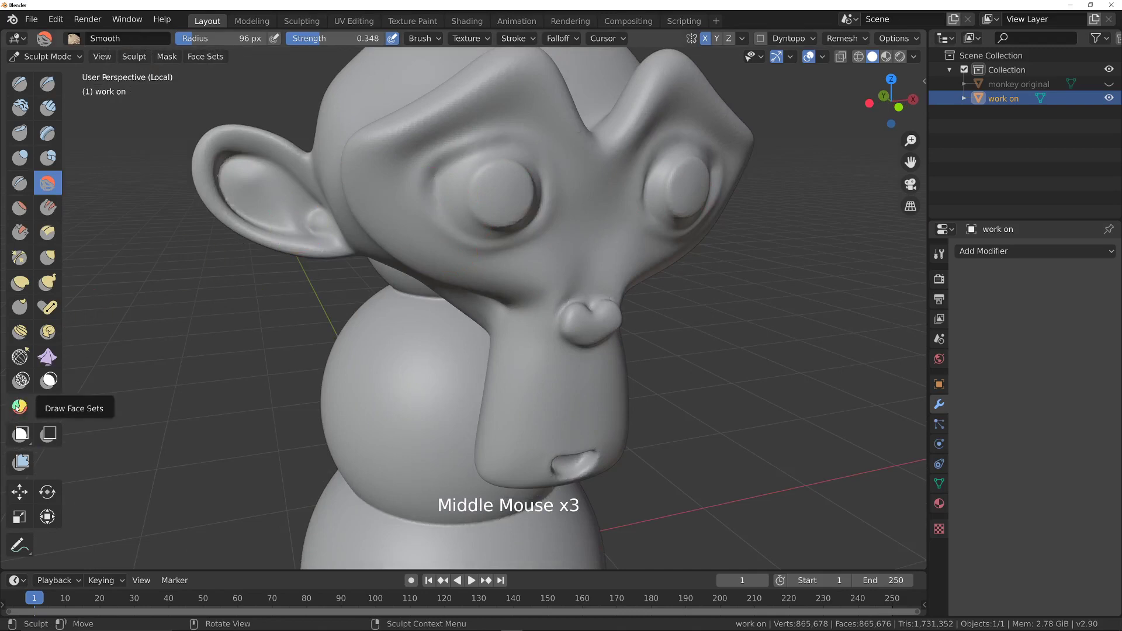
- Draw a face set over both eyes and their sockets with Draw Face Sets and smooth its borders
click(19, 407)
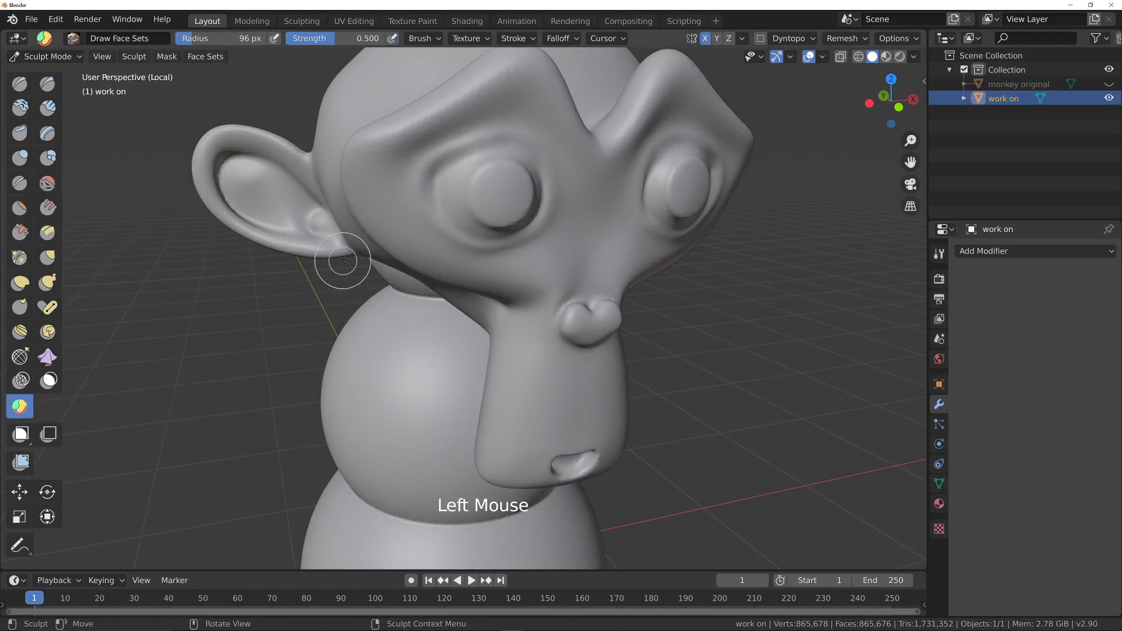
middle_drag(496, 193, 521, 206)
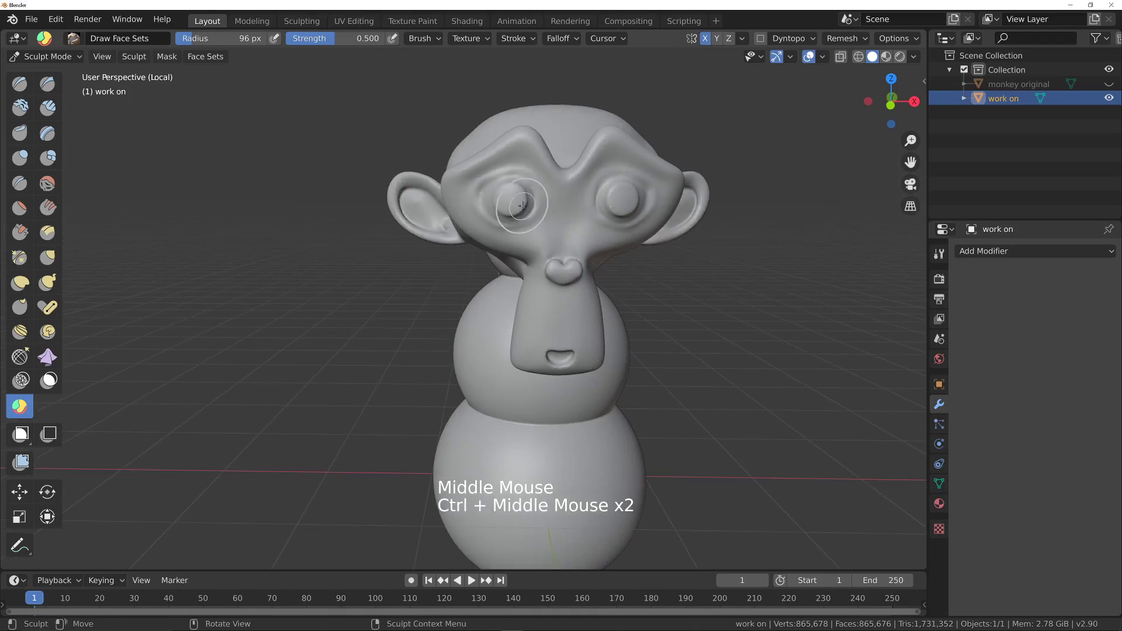
click(510, 199)
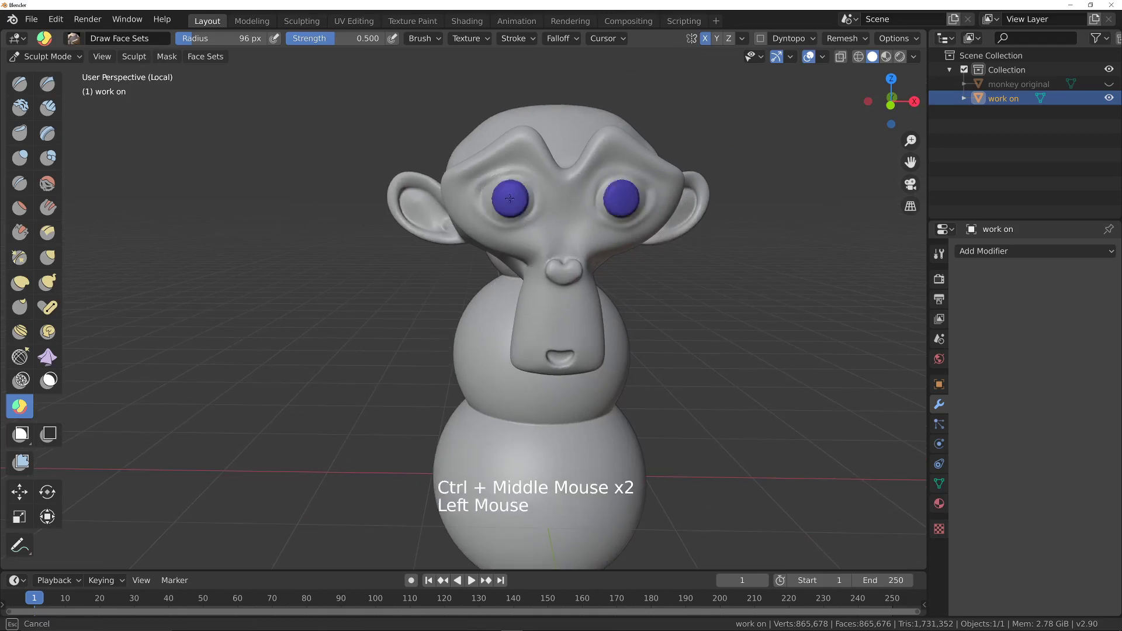
mouse_move(510, 199)
mouse_down()
mouse_move(517, 189)
mouse_move(500, 186)
mouse_move(491, 199)
mouse_move(526, 205)
mouse_move(520, 187)
mouse_move(490, 193)
mouse_up()
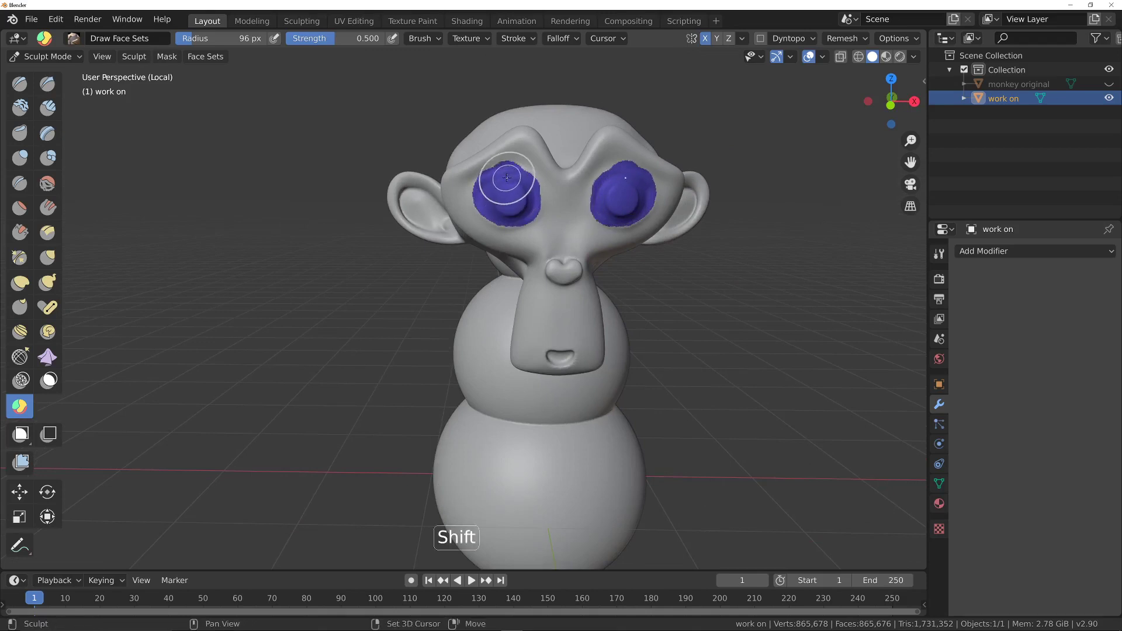
shift+drag(529, 190, 543, 197)
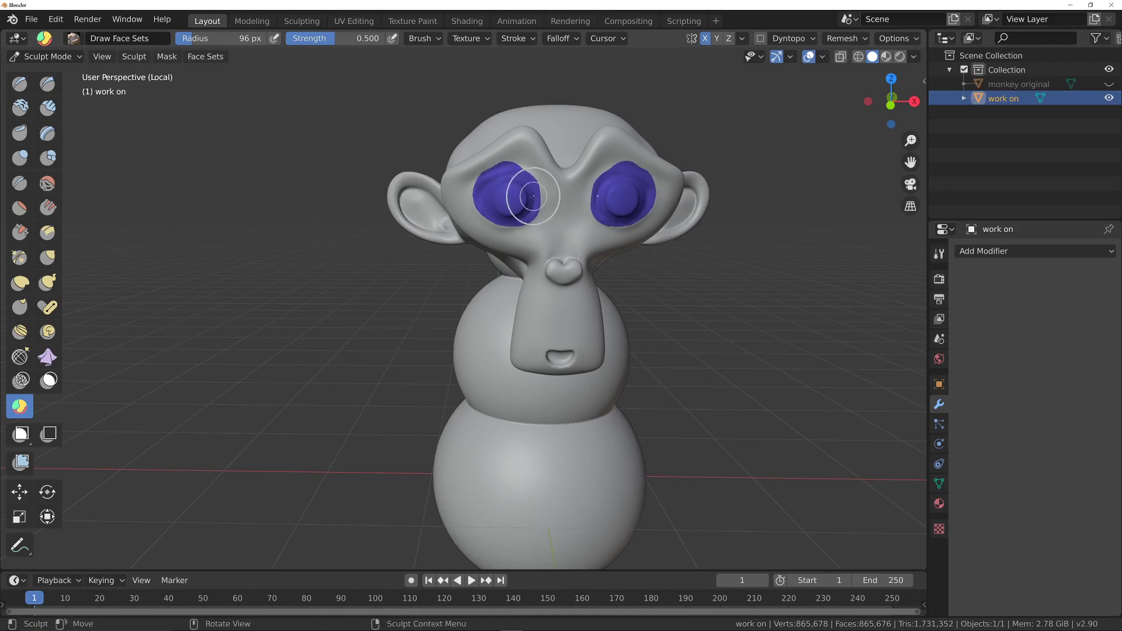
ctrl+middle_drag(518, 191, 308, 295)
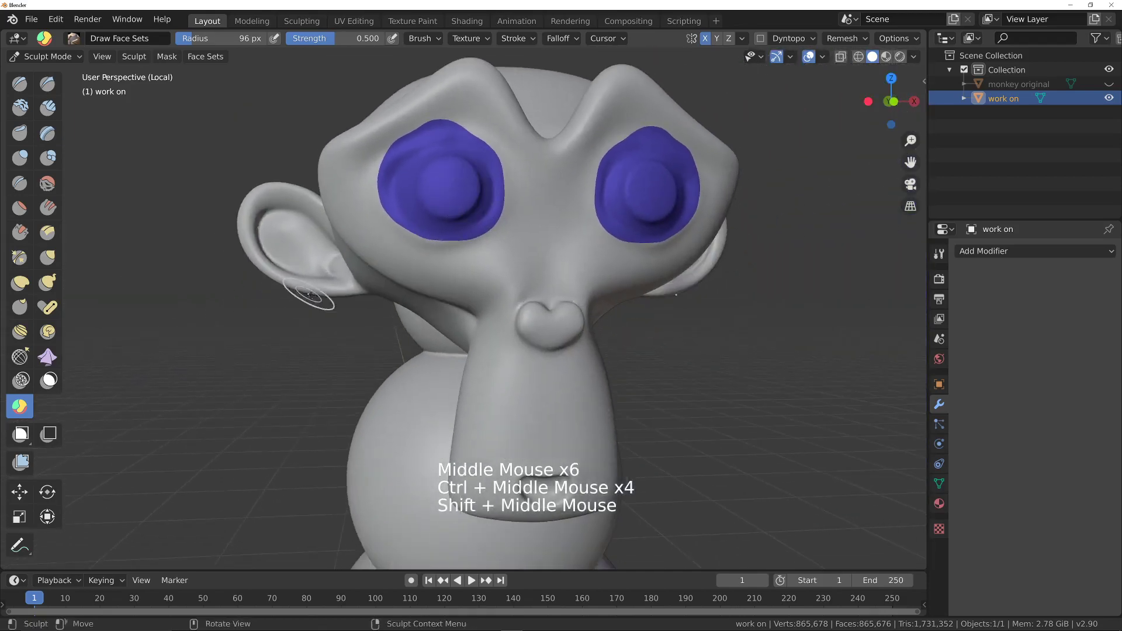
- Switch to the Mesh Filter tool with Use Face Sets enabled and set its filter type to Smooth
click(22, 464)
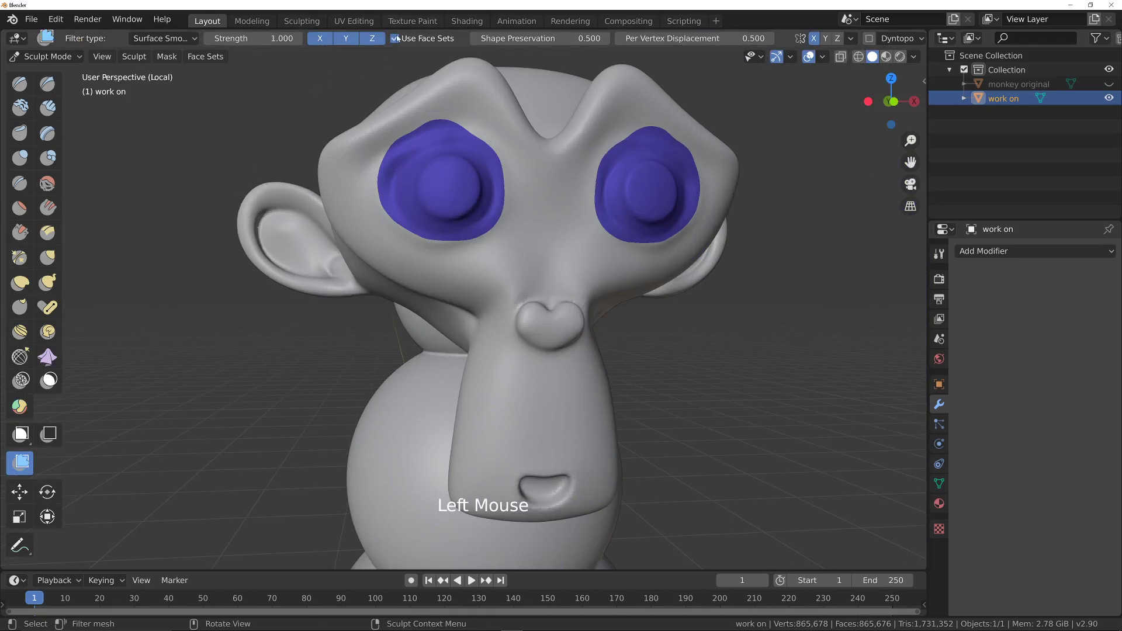
ctrl+middle_drag(384, 115, 452, 215)
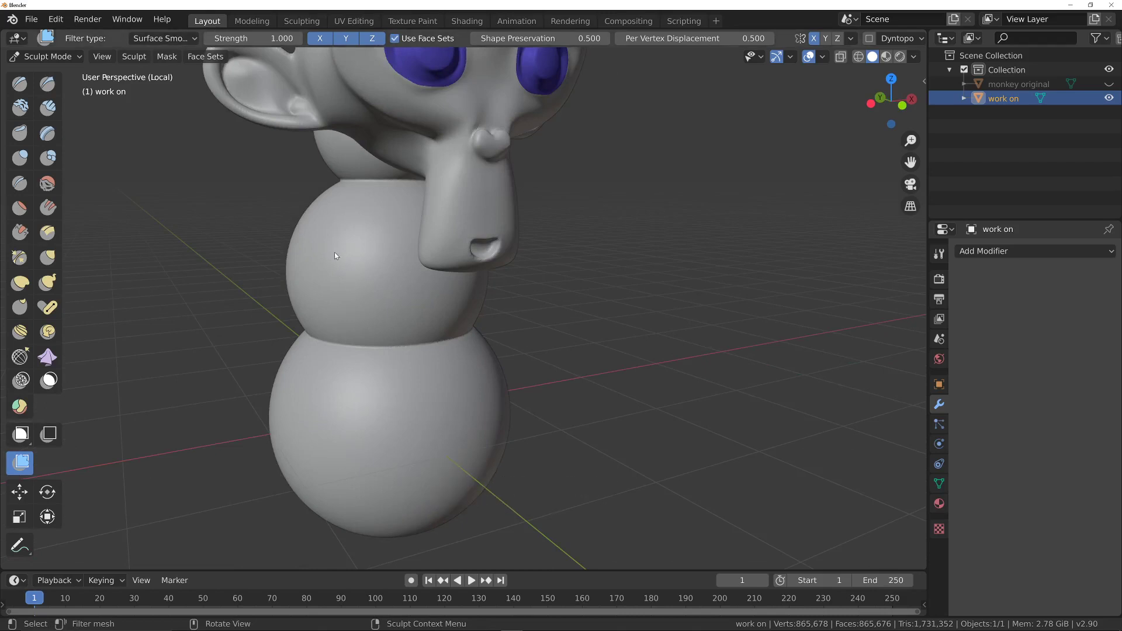
click(489, 243)
click(183, 39)
click(173, 55)
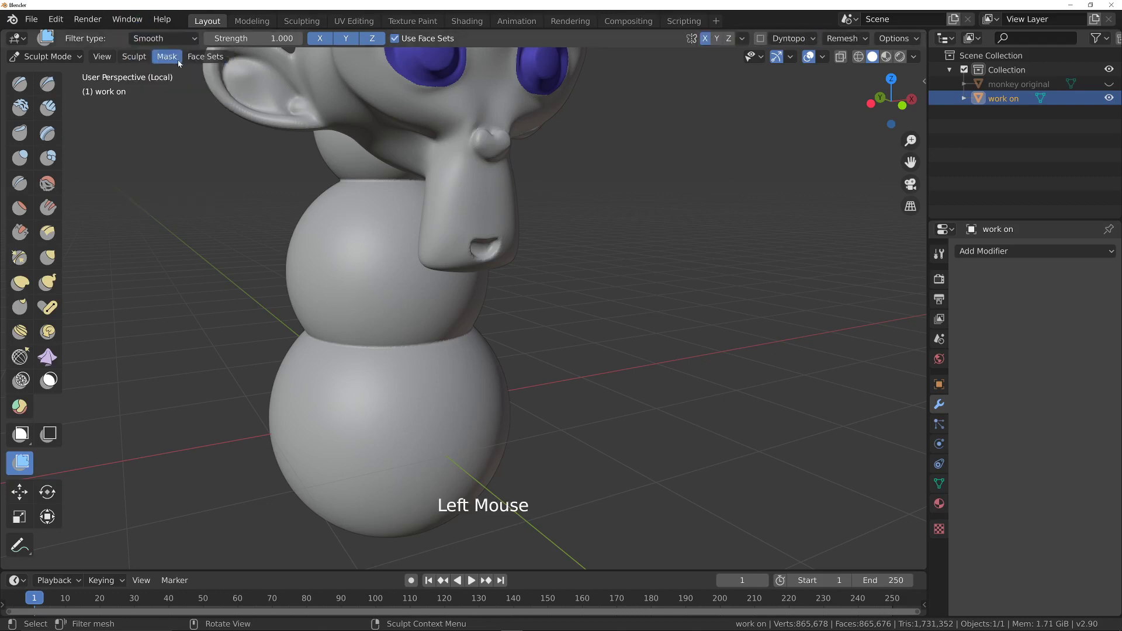
ctrl+middle_drag(356, 222, 349, 258)
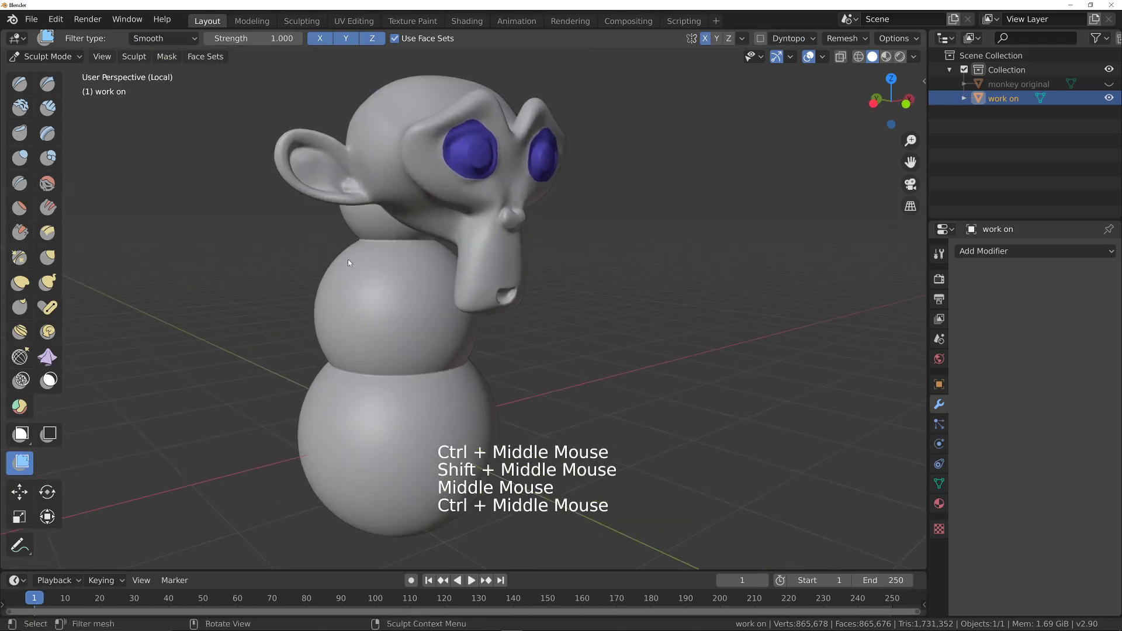
- Apply the Smooth mesh filter repeatedly at strength 1.000 to the head and spheres outside the eye face set
click(360, 268)
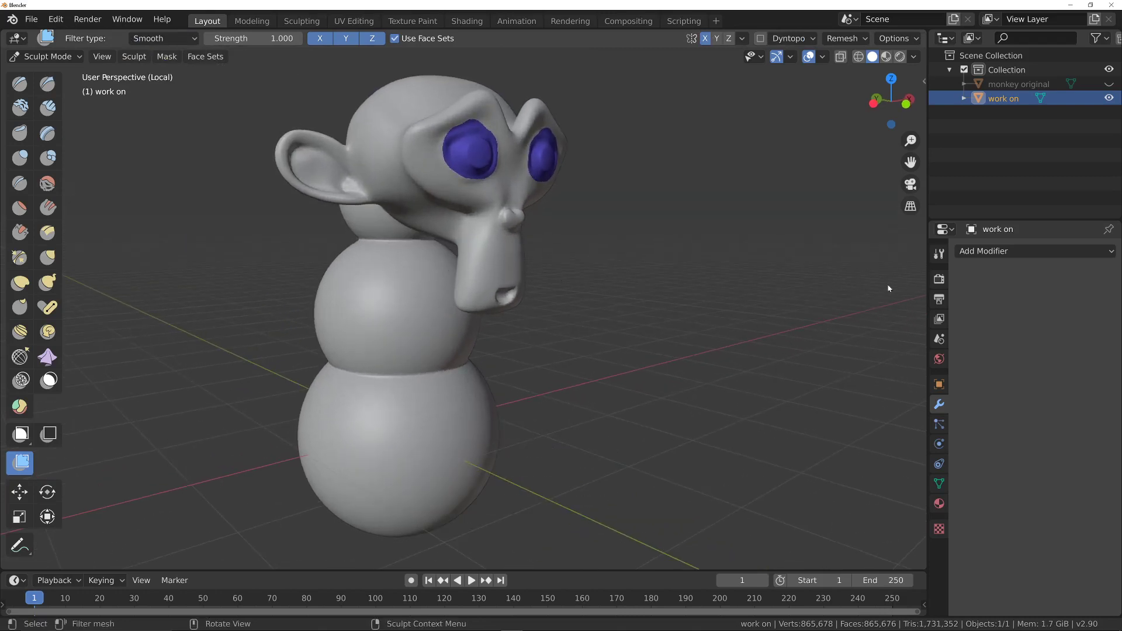
ctrl+middle_drag(510, 251, 371, 269)
click(371, 269)
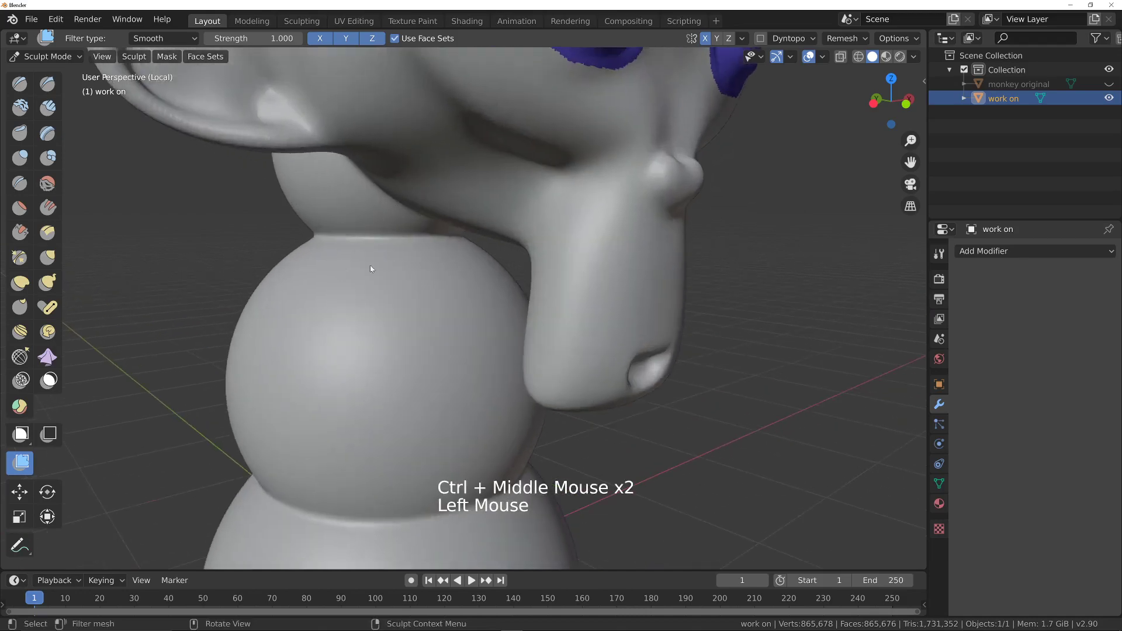
shift+middle_drag(633, 190, 477, 293)
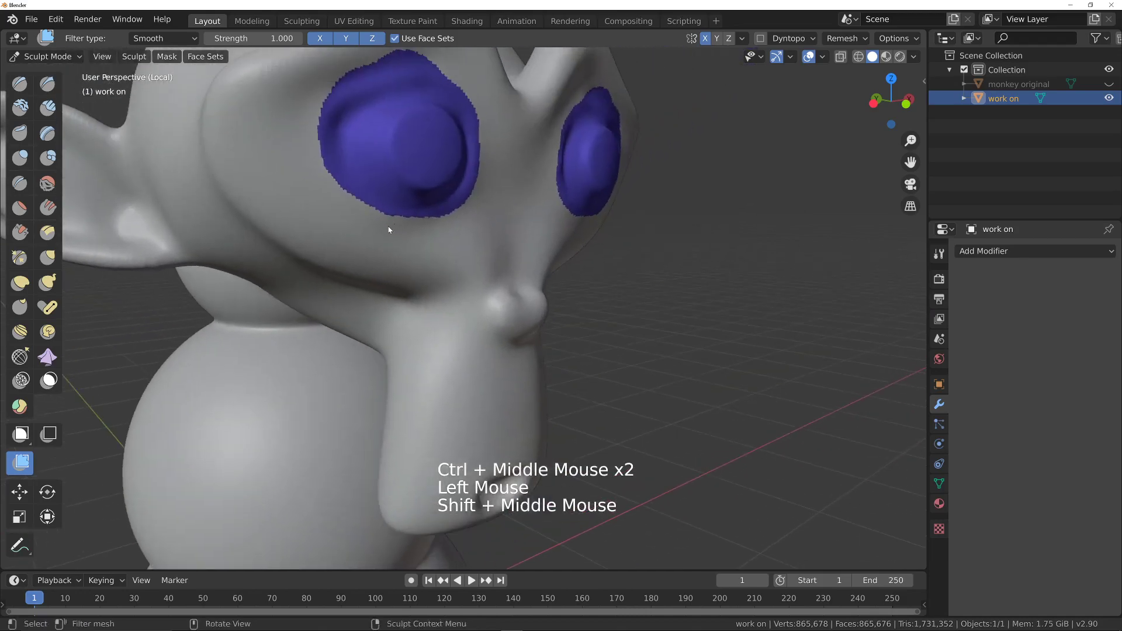
click(652, 219)
click(550, 244)
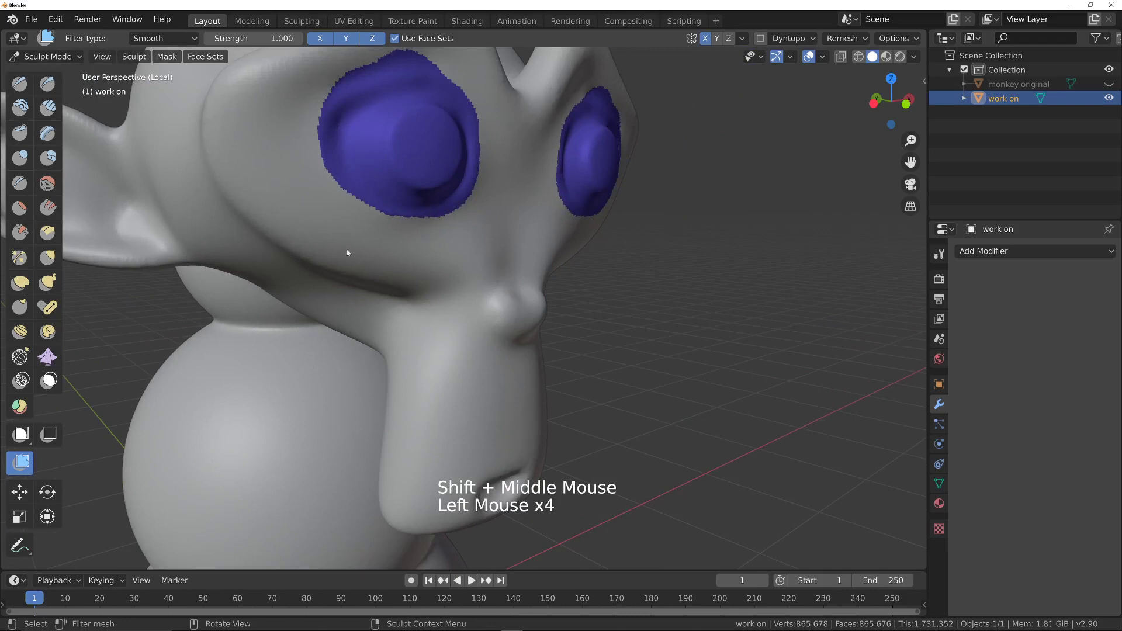
click(360, 257)
right_click(416, 250)
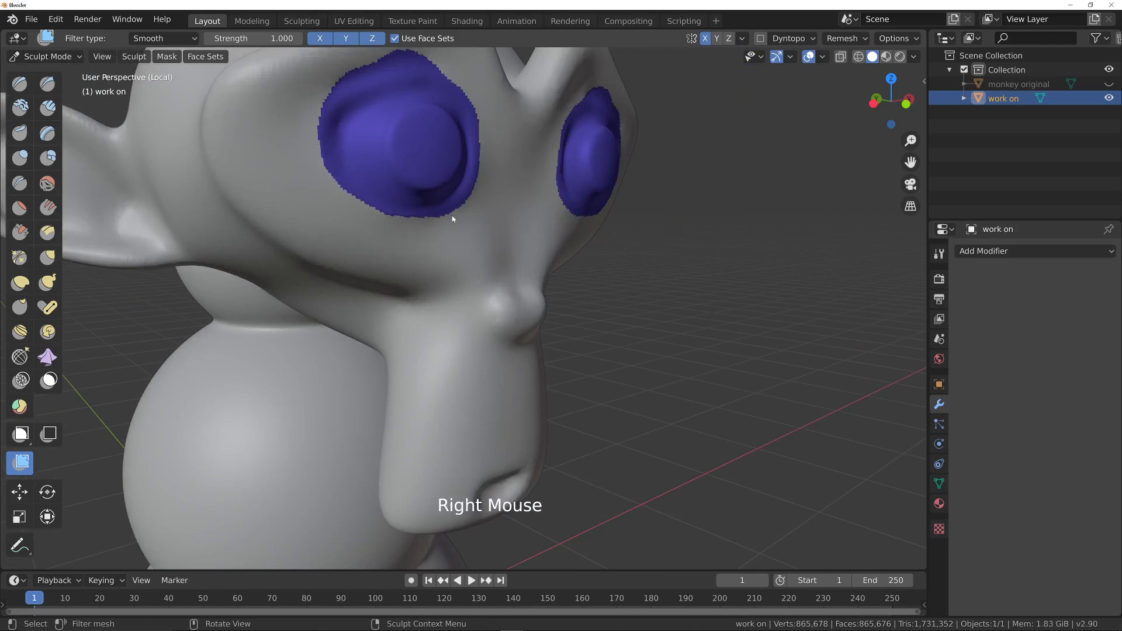
click(469, 258)
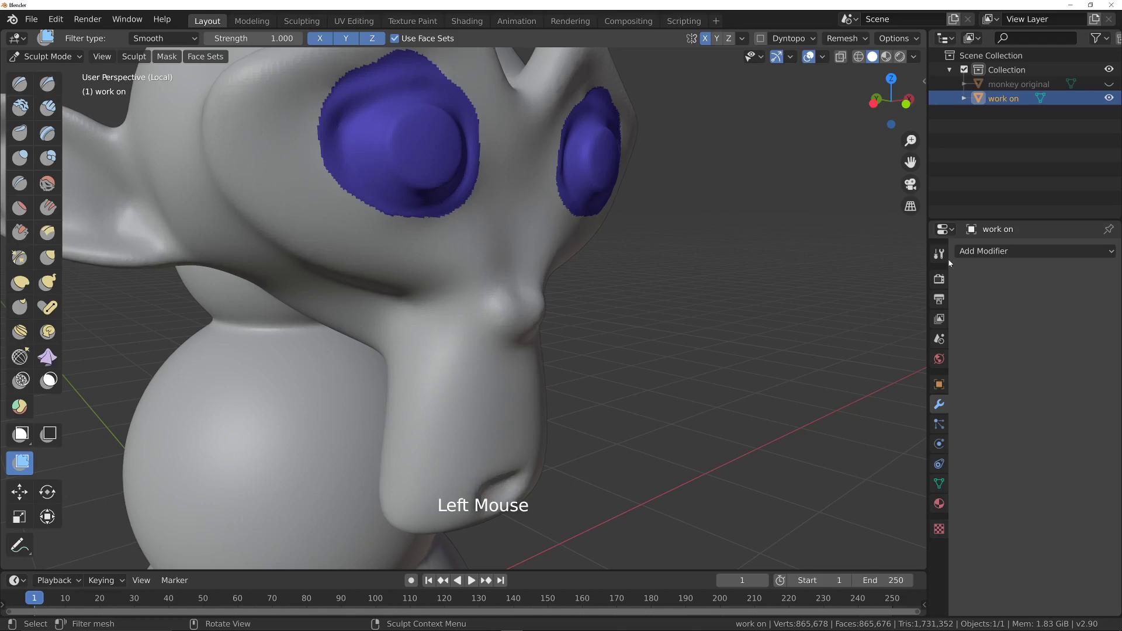
drag(950, 263, 583, 266)
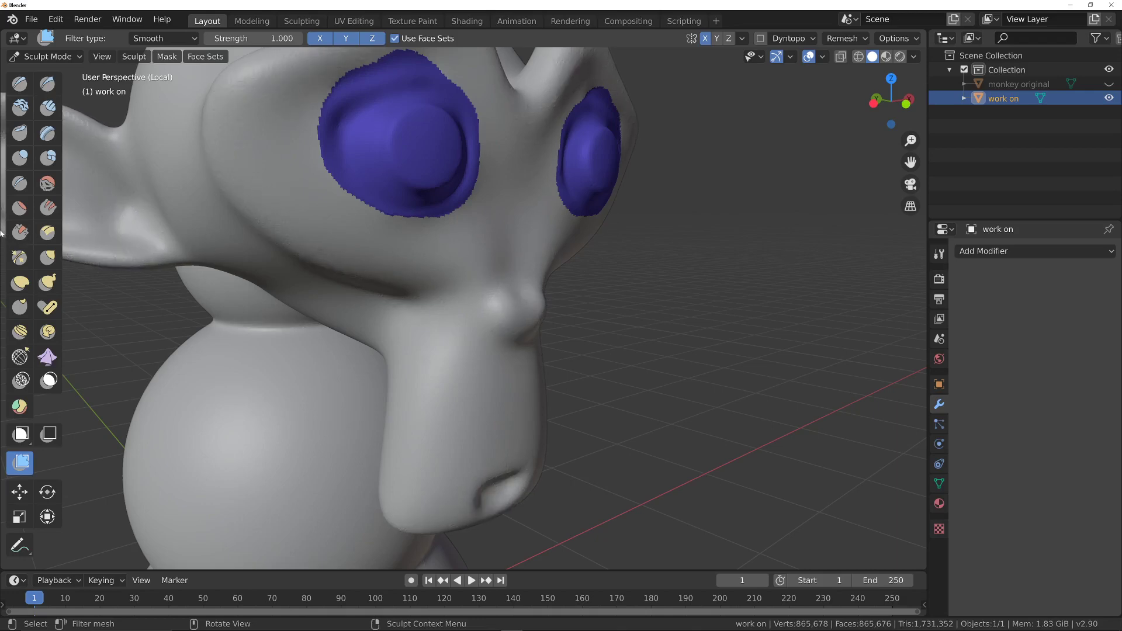
drag(318, 251, 690, 254)
- Undo the repeated smoothing passes back to the first mesh filter entry after Draw Face Sets in the undo history
ctrl+middle_drag(426, 257, 394, 285)
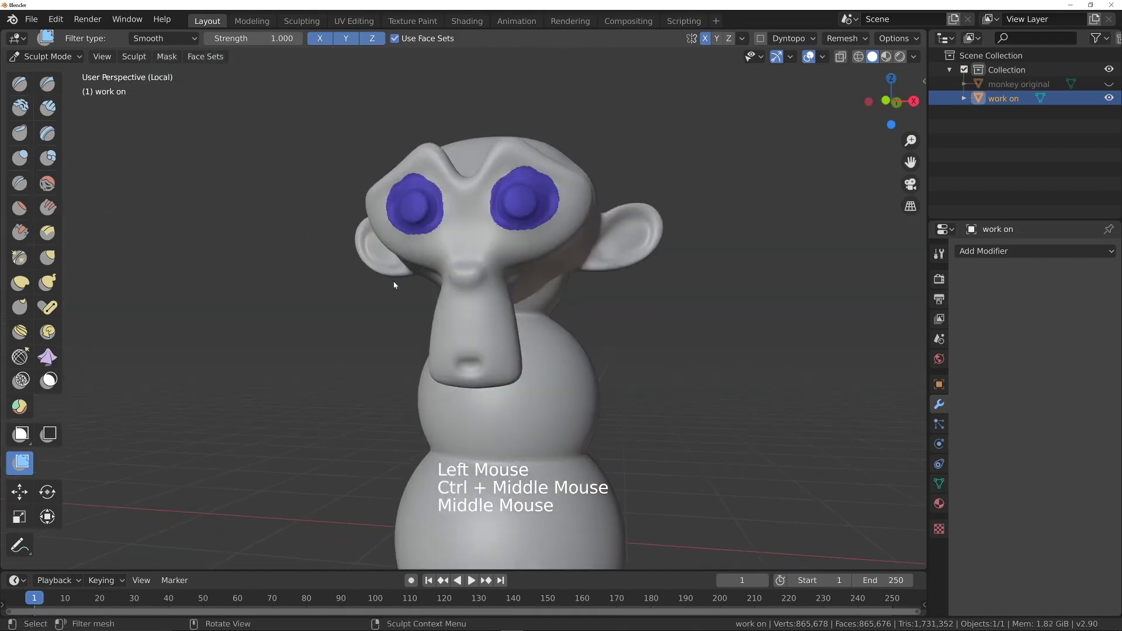
middle_drag(465, 269, 482, 279)
key(ctrl+z)
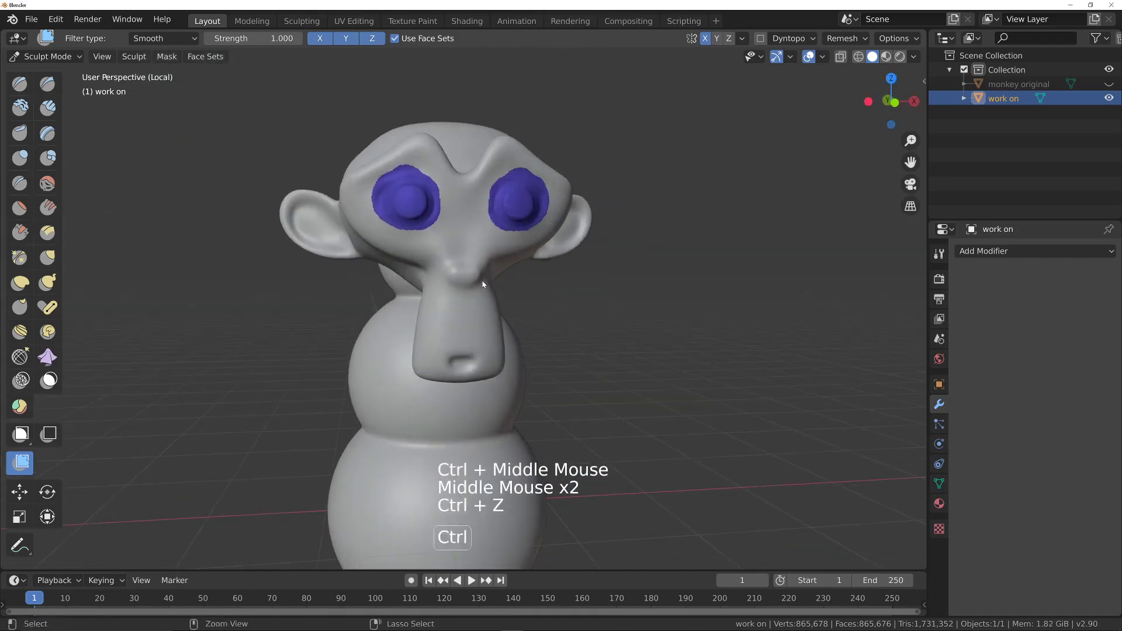
key(ctrl+z)
key(ctrl+z)
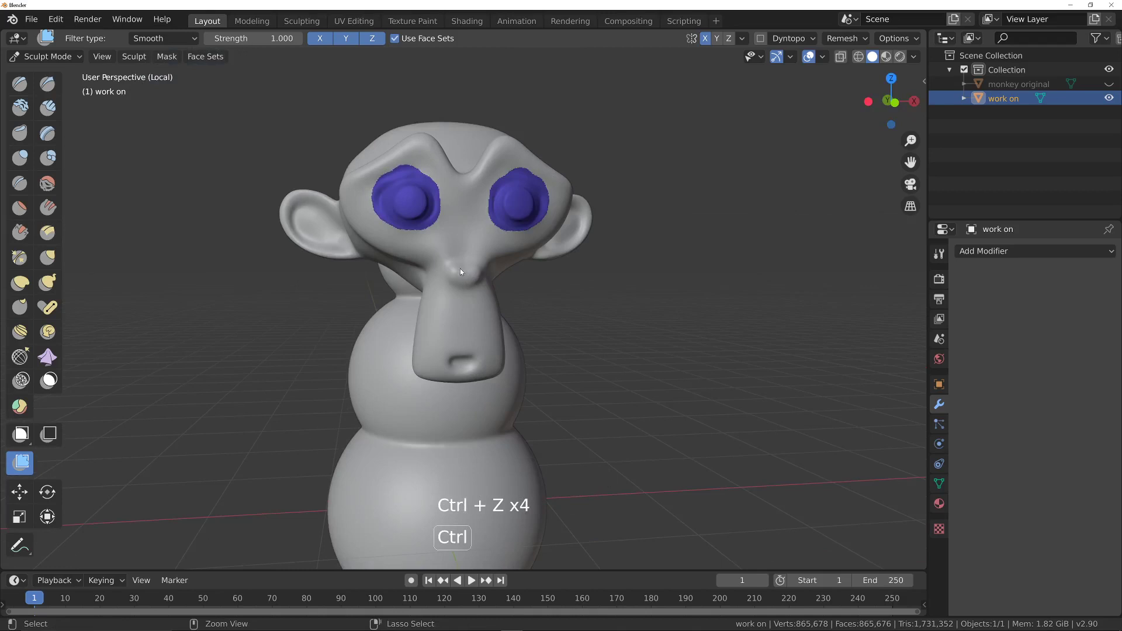
key(ctrl+alt+z)
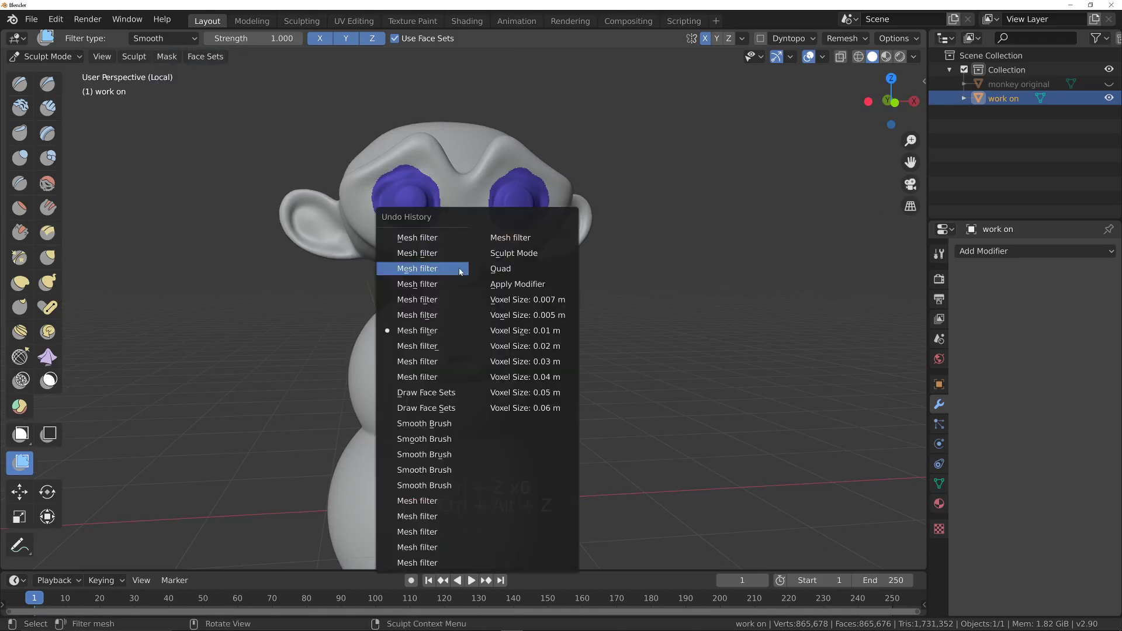
click(417, 381)
- Smooth the mesh outside the eye face set with the Smooth mesh filter, checking the creases around the nose
middle_drag(416, 380, 444, 319)
ctrl+middle_drag(444, 319, 456, 292)
middle_drag(456, 292, 462, 284)
mouse_move(463, 284)
ctrl+middle_down()
mouse_move(474, 164)
mouse_move(451, 184)
ctrl+middle_up()
click(442, 200)
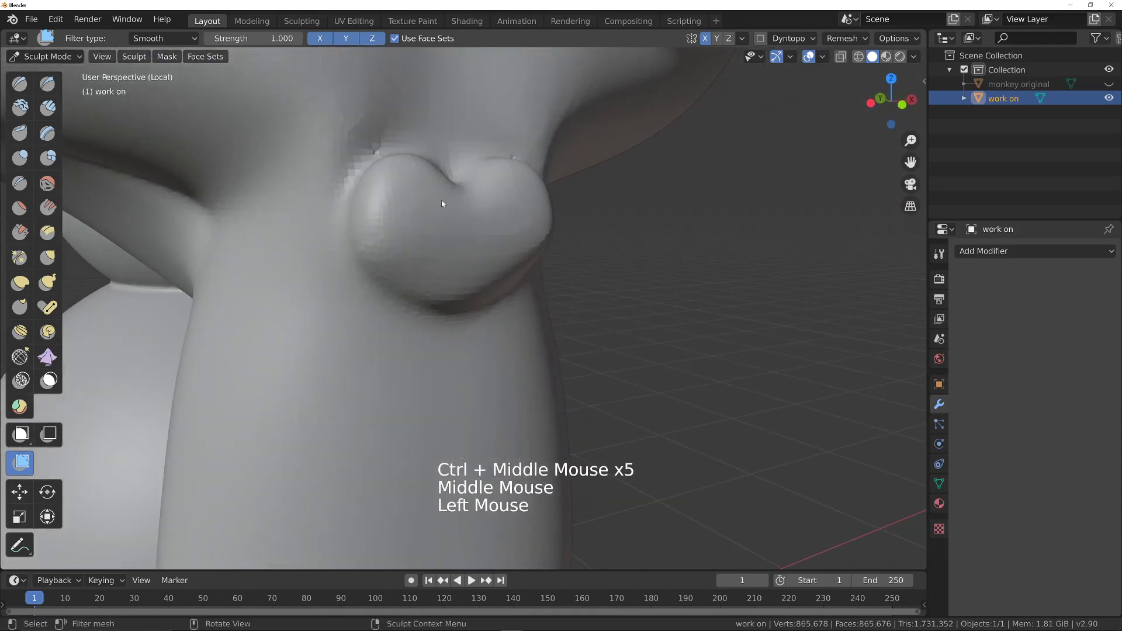
mouse_move(545, 211)
mouse_down()
mouse_move(577, 211)
mouse_move(555, 214)
mouse_up()
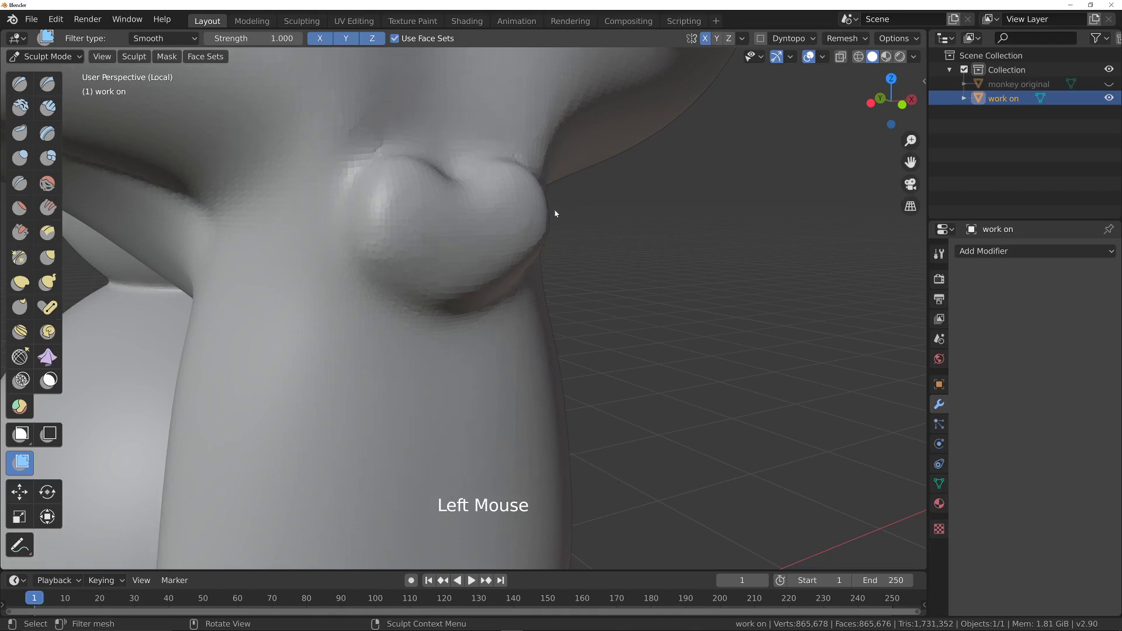
ctrl+middle_drag(555, 213, 426, 197)
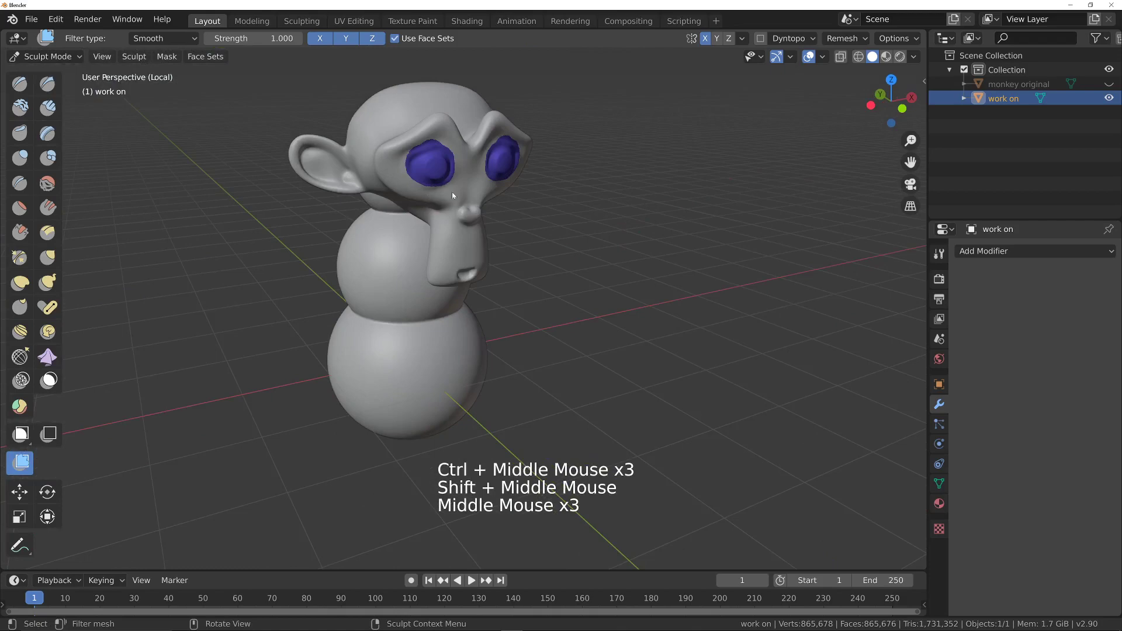
- Return to Object Mode, compare the work on mesh with monkey original, and leave both objects visible
key(Tab)
mouse_move(327, 187)
middle_down()
mouse_move(341, 156)
mouse_move(451, 177)
mouse_move(545, 168)
mouse_move(426, 158)
mouse_move(404, 202)
mouse_move(541, 127)
mouse_move(279, 243)
mouse_move(293, 226)
mouse_move(313, 324)
mouse_move(443, 174)
mouse_move(513, 149)
mouse_move(378, 196)
mouse_move(337, 174)
mouse_move(386, 208)
middle_up()
ctrl+middle_drag(514, 186, 287, 200)
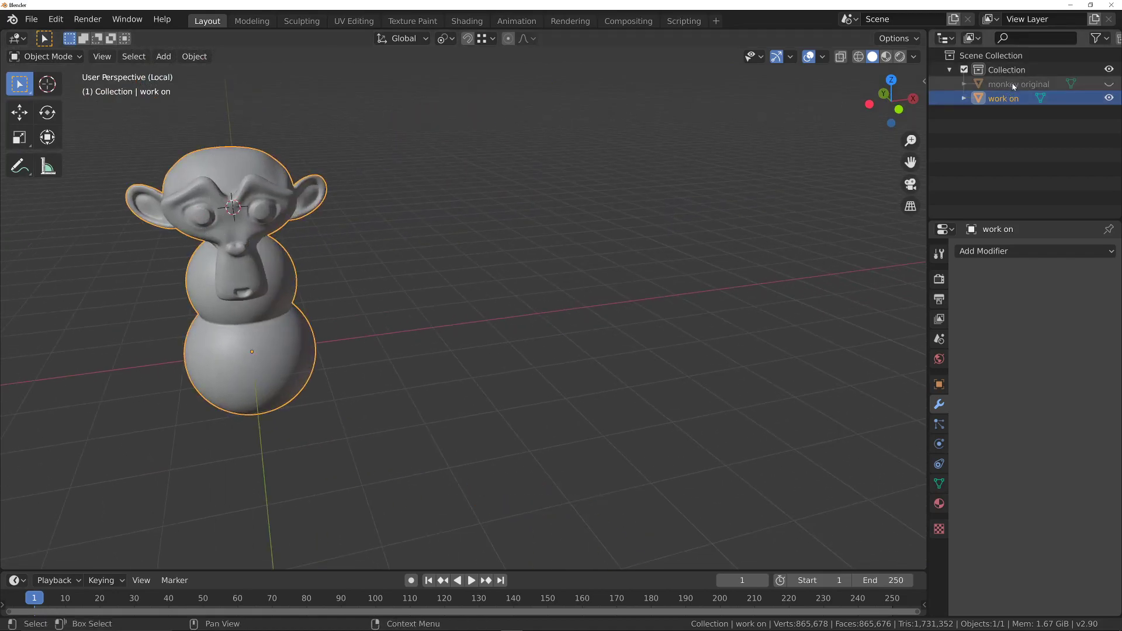
click(1109, 98)
click(1109, 84)
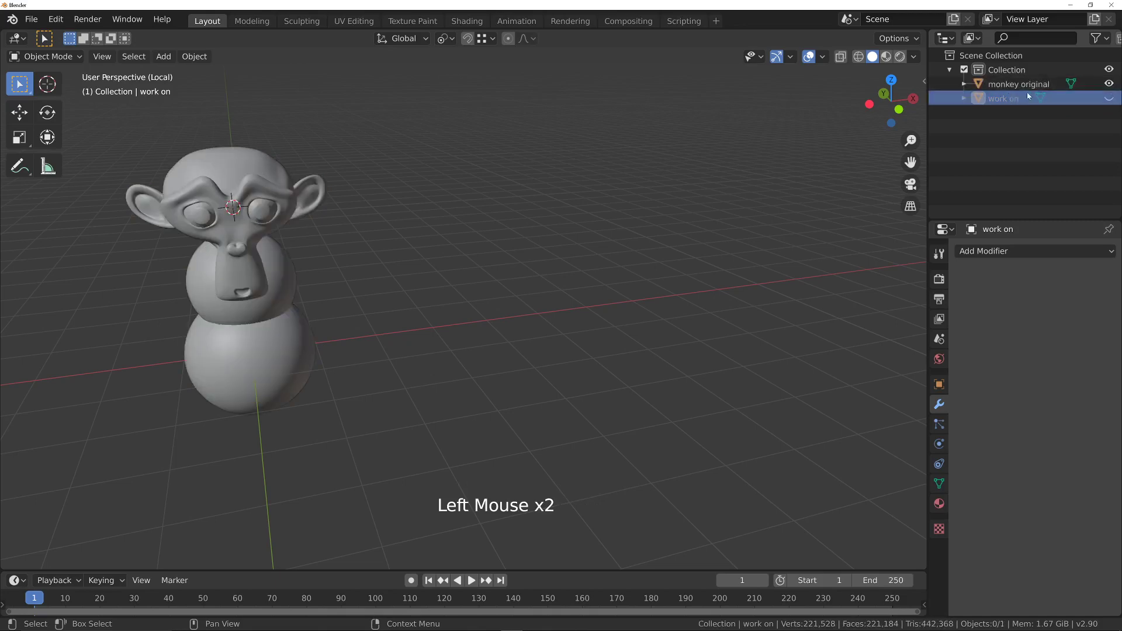
click(1108, 98)
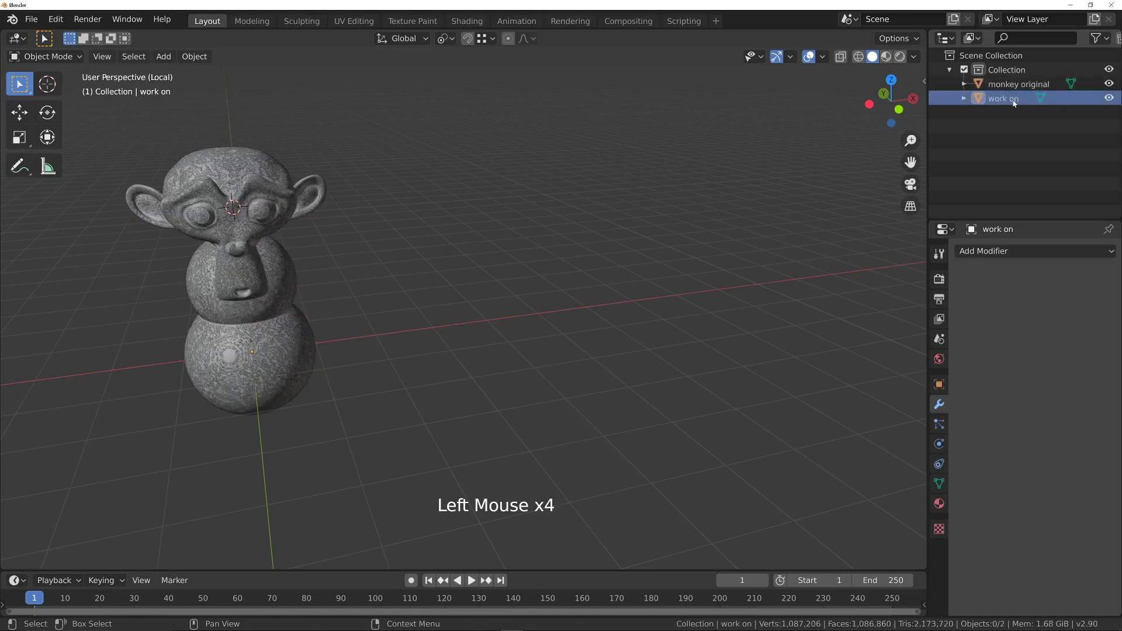
- Move the work on object about -3.04 m along the X axis, beside the original monkey
middle_drag(580, 192, 233, 257)
key(g)
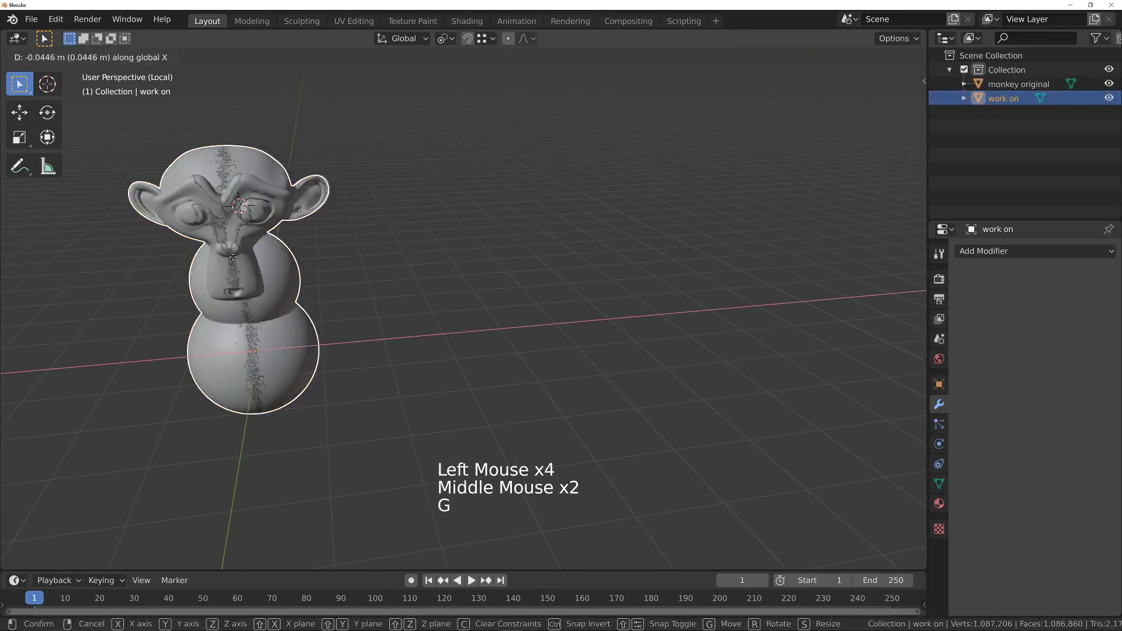
click(80, 276)
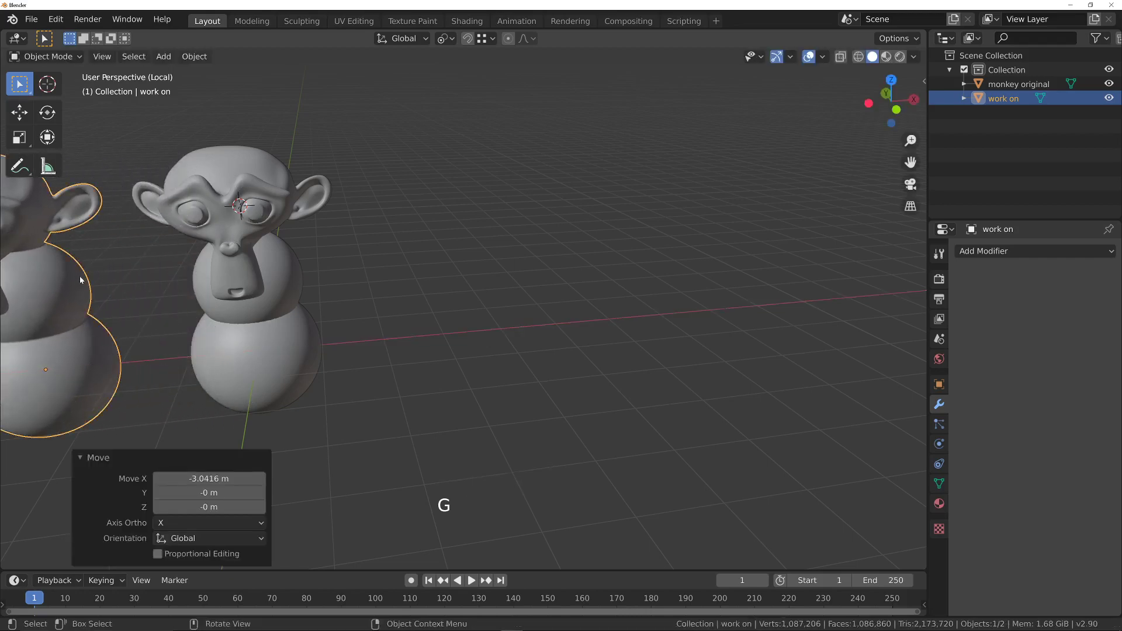
- Duplicate monkey original in place and hide the original object
ctrl+middle_drag(79, 276, 526, 199)
middle_drag(525, 199, 641, 184)
click(641, 184)
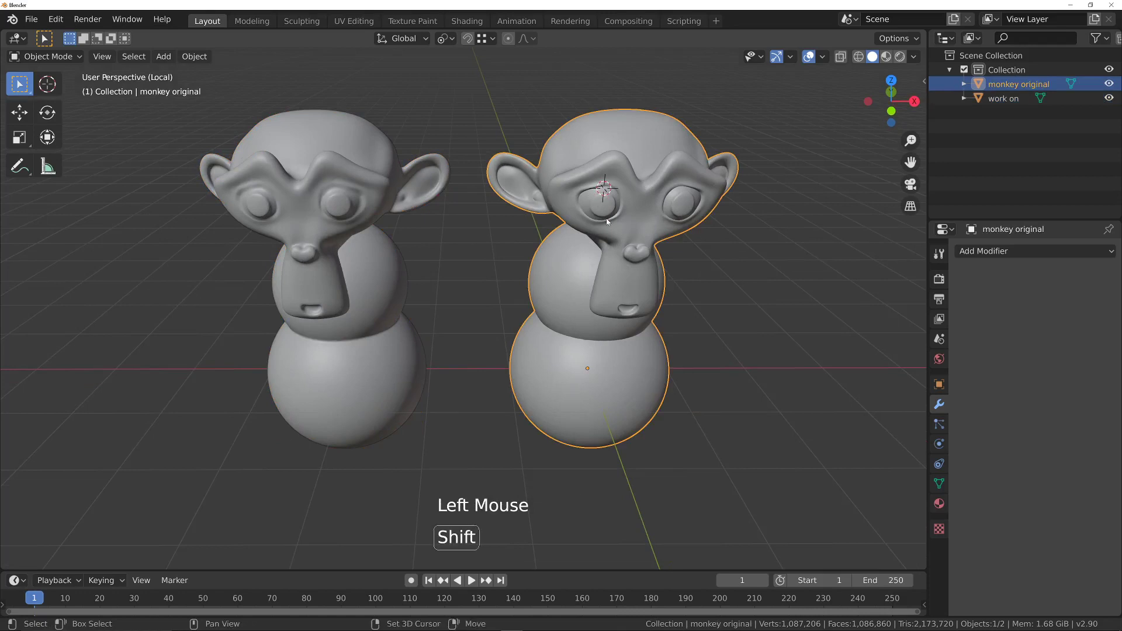
key(shift+d)
key(Escape)
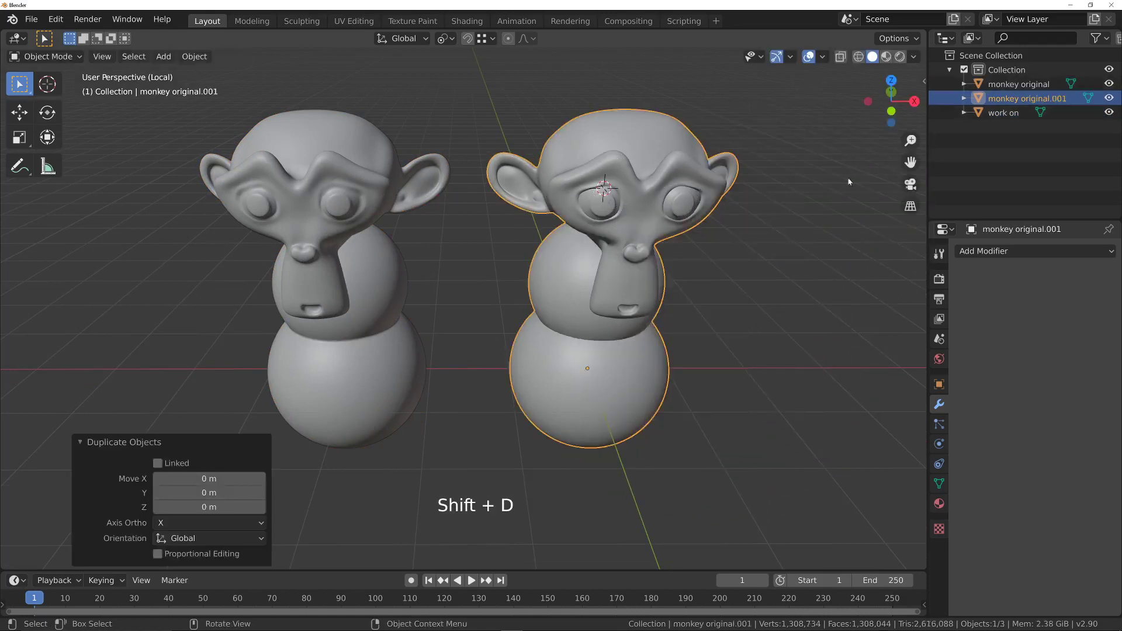
click(1108, 84)
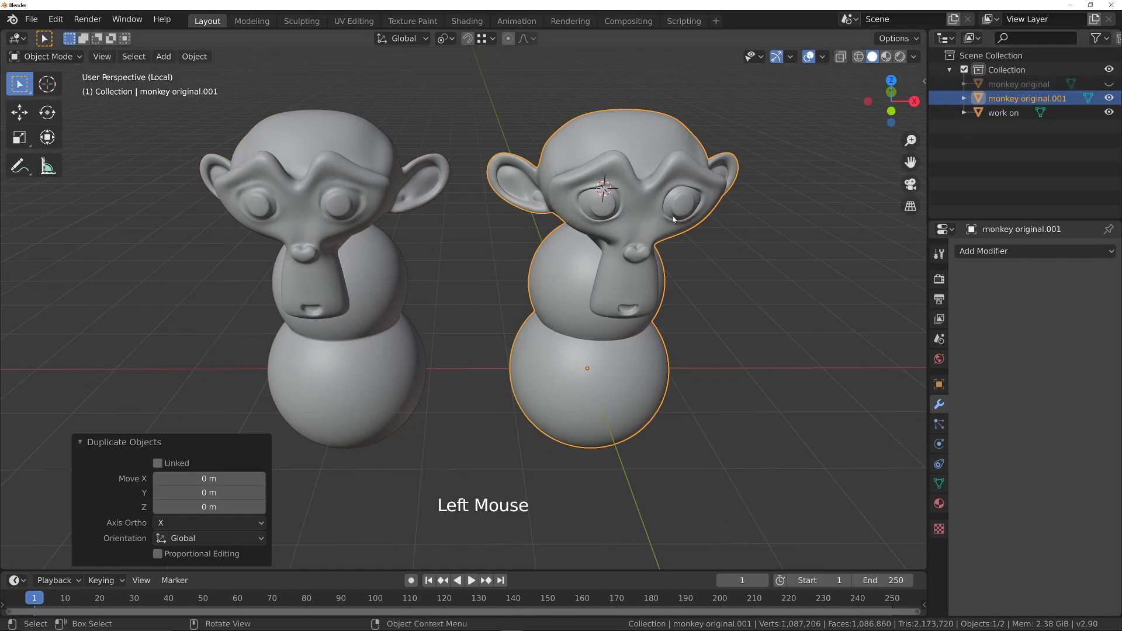
- Add a Remesh modifier in Voxel mode to the duplicated monkey and set its voxel size to 0.006 m
middle_drag(672, 215, 514, 216)
click(619, 304)
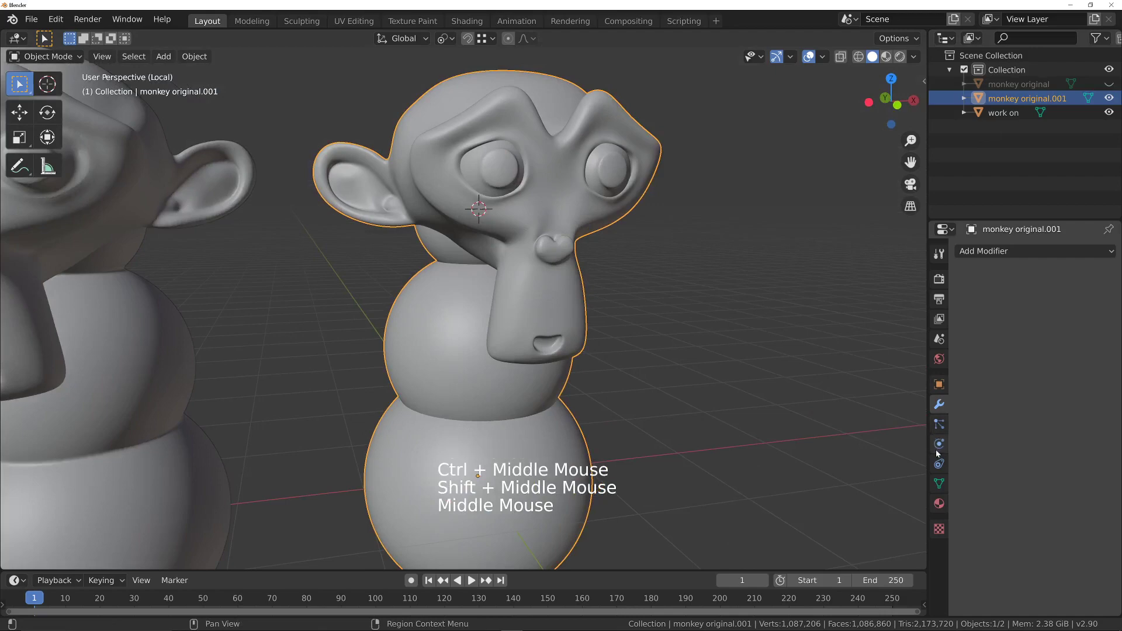
click(1022, 251)
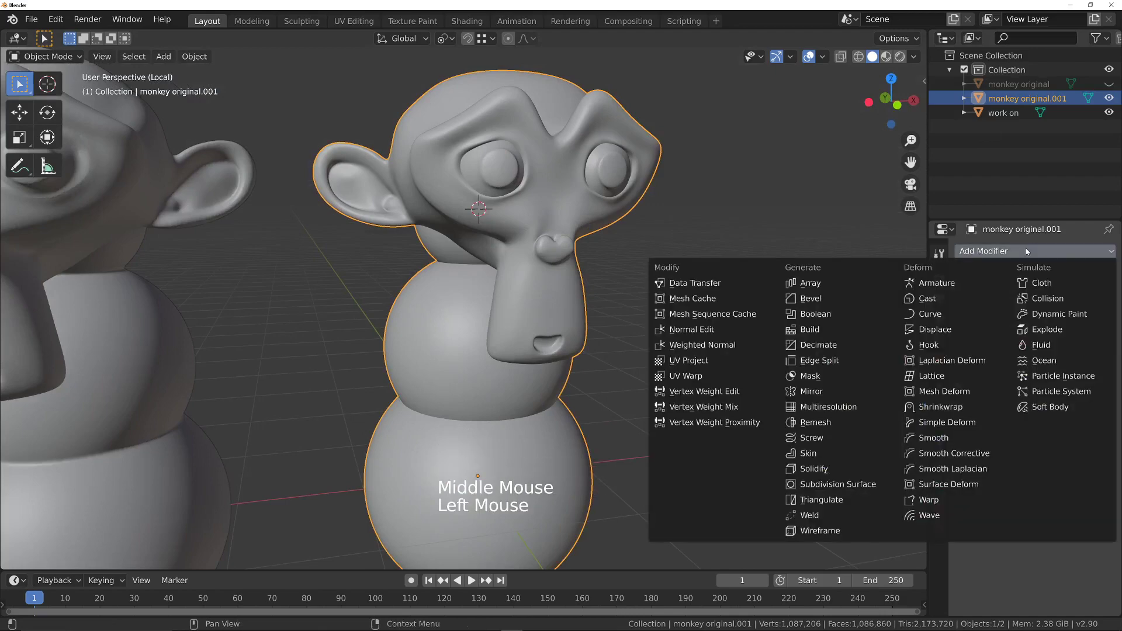
click(803, 423)
click(1040, 330)
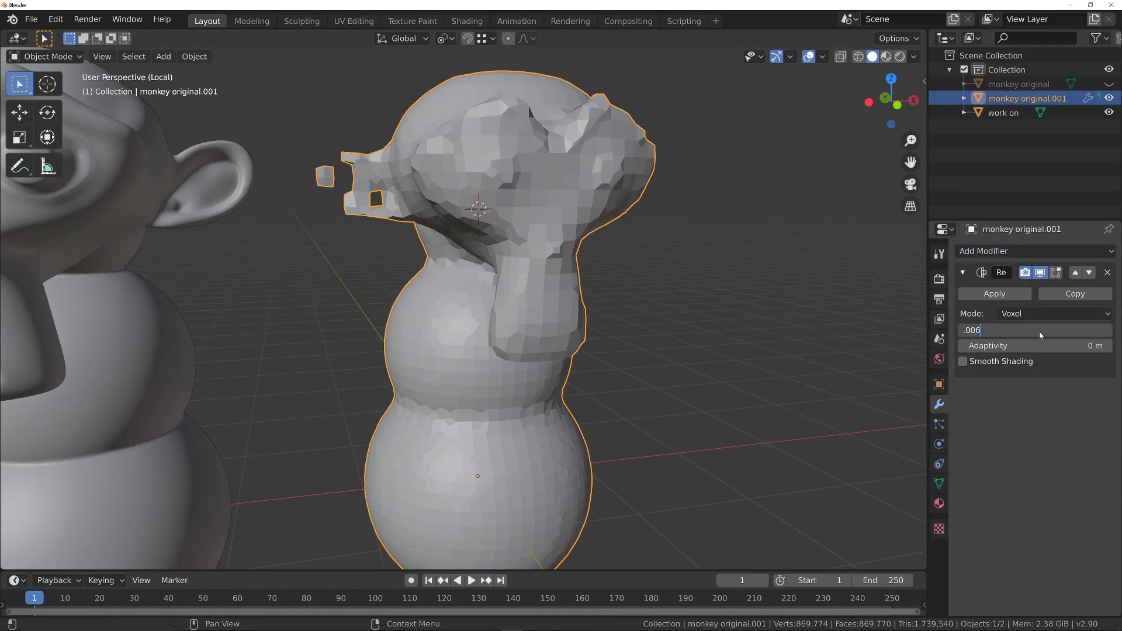
key(Return)
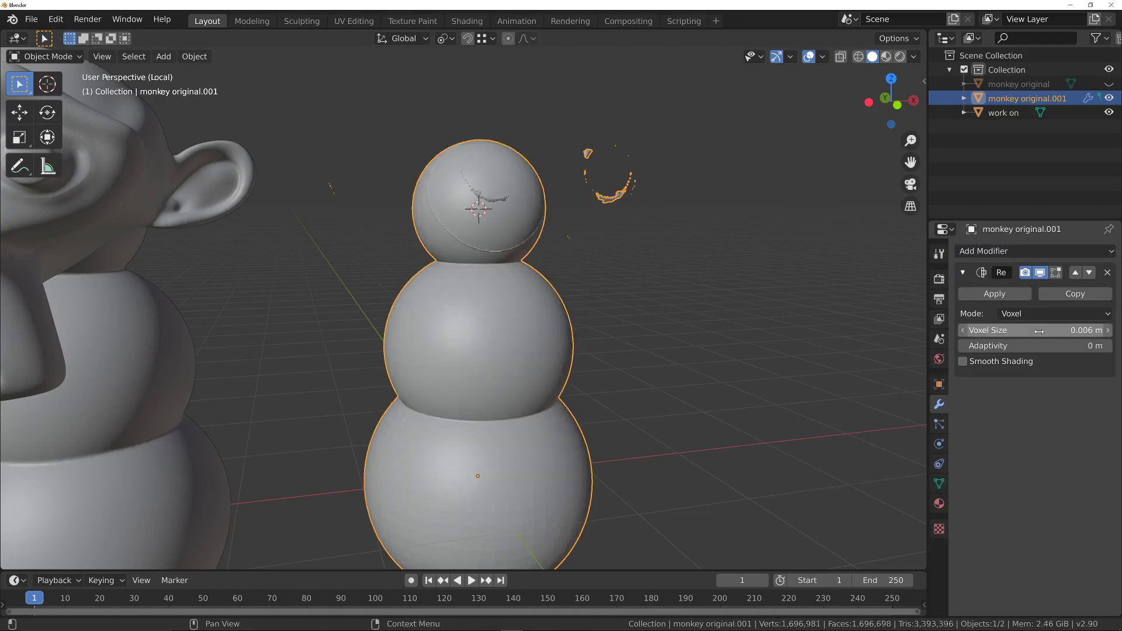
- Set the Remesh modifier's voxel size to 0.007 m and compare the duplicate with the work on mesh
click(1039, 331)
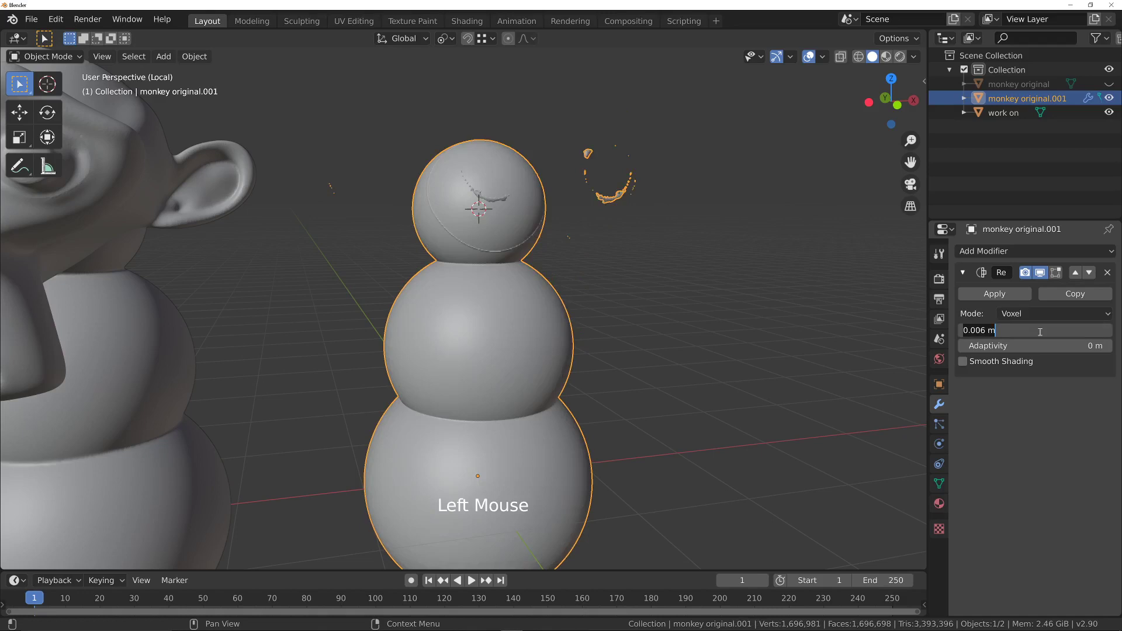
text(0.007)
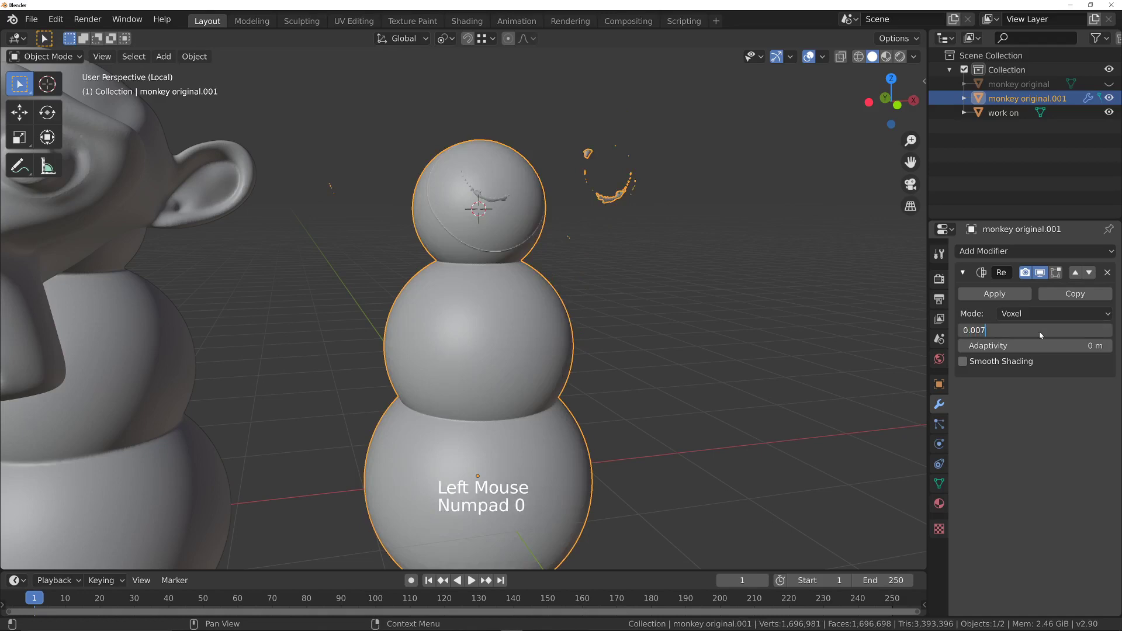
key(Return)
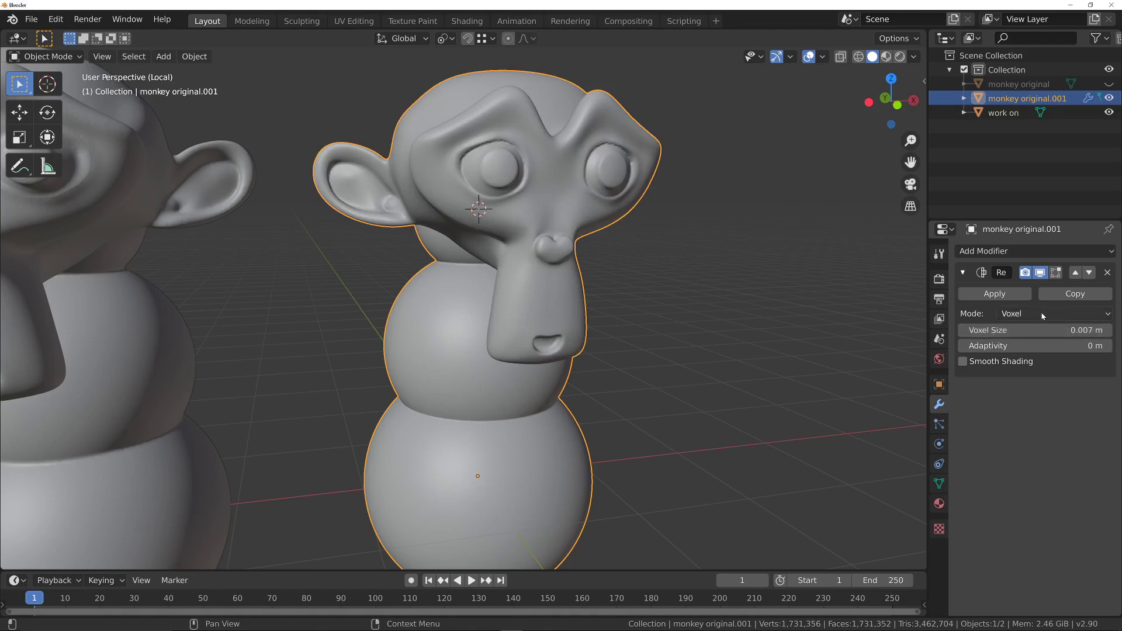
middle_drag(608, 276, 526, 362)
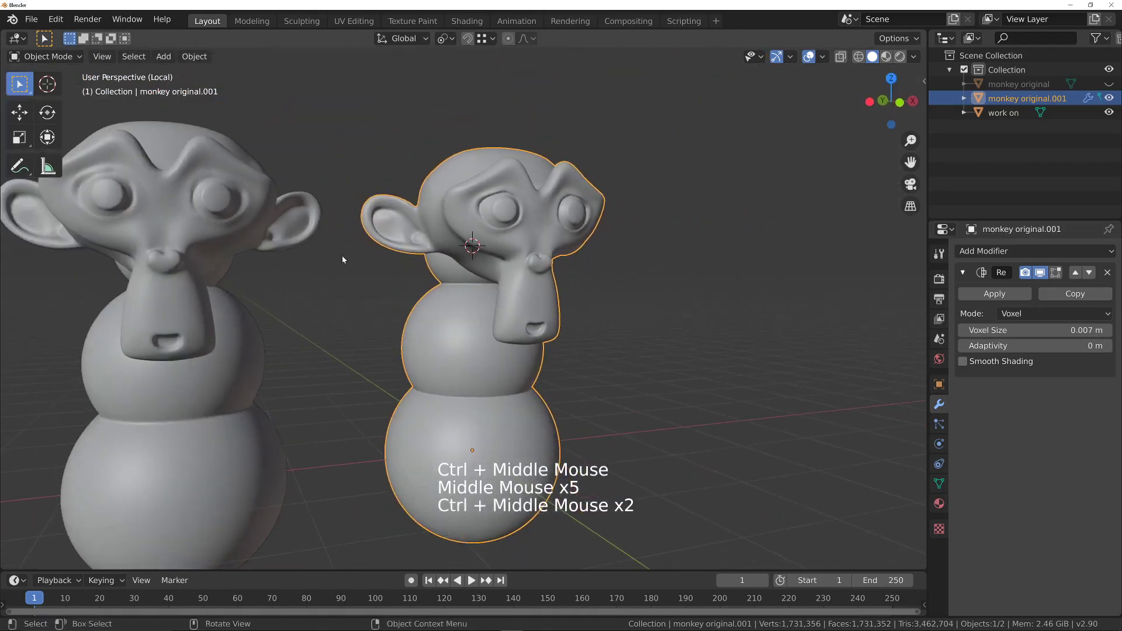
middle_drag(380, 262, 518, 254)
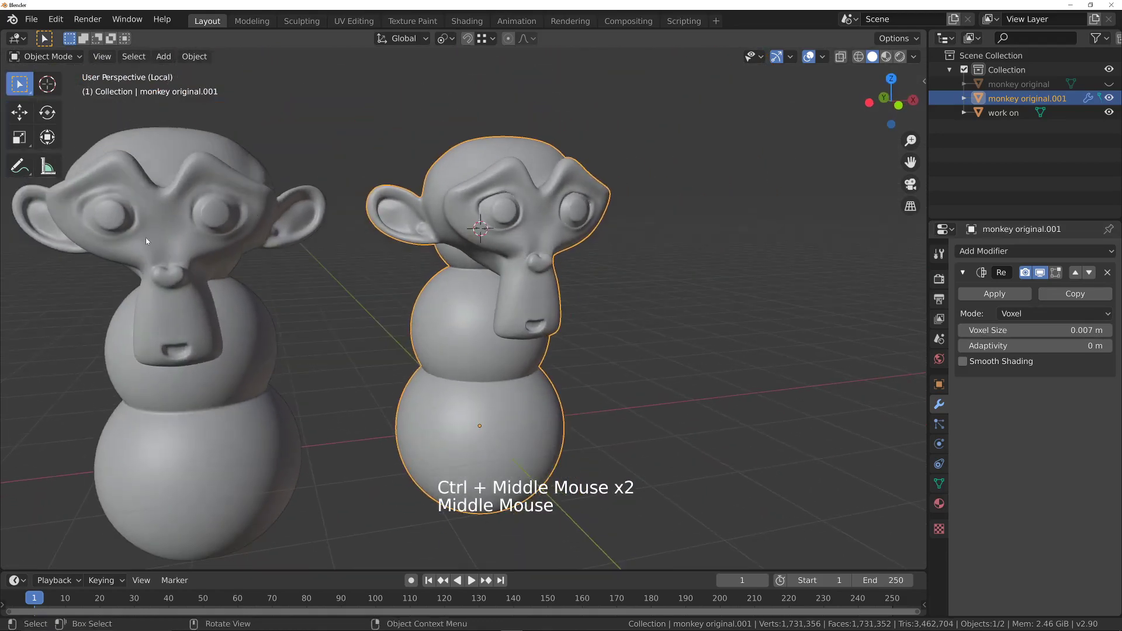
- Apply the voxel Remesh modifier on the duplicated monkey
click(1011, 297)
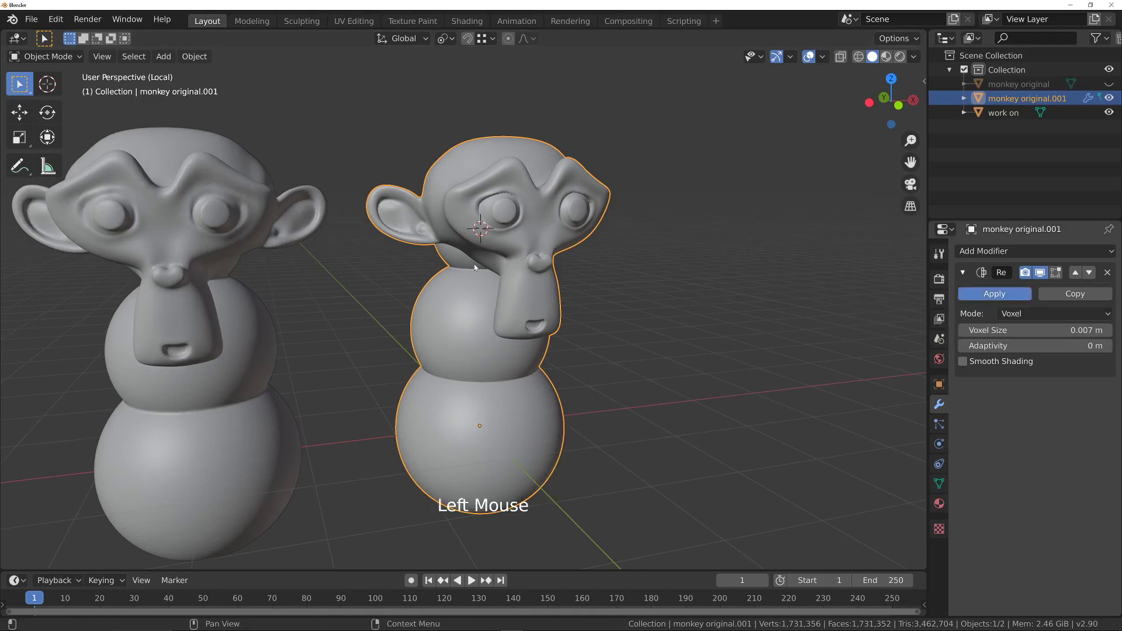
mouse_move(488, 250)
middle_down()
mouse_move(518, 220)
mouse_move(497, 265)
mouse_move(503, 241)
middle_up()
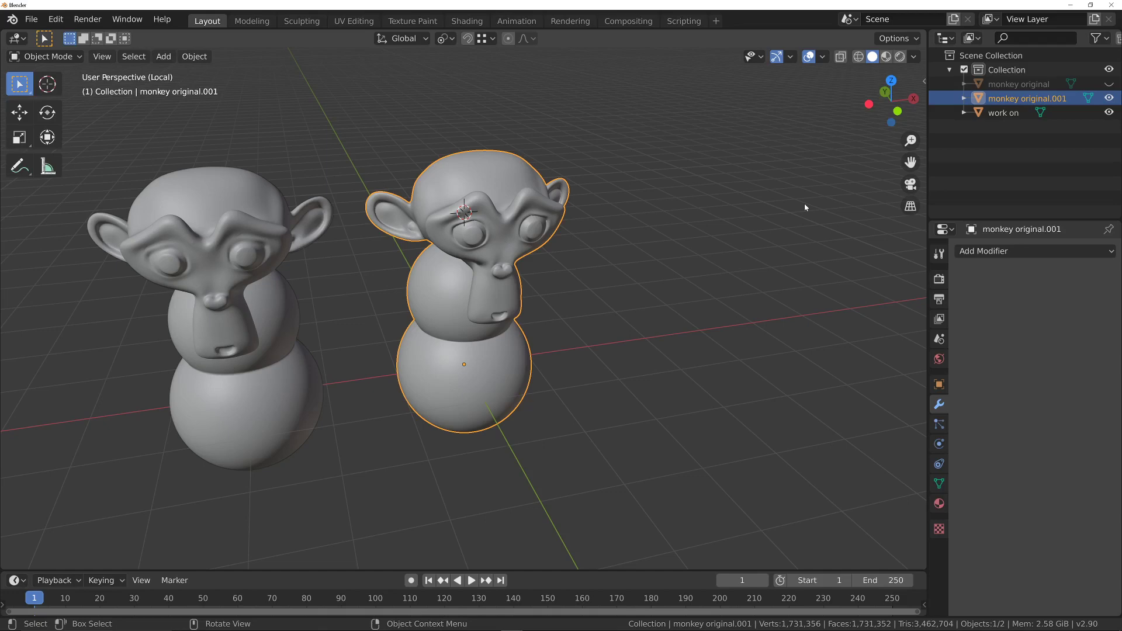
- Bring up the Quad Remesher settings and turn off hard edge detection by angle
key(q)
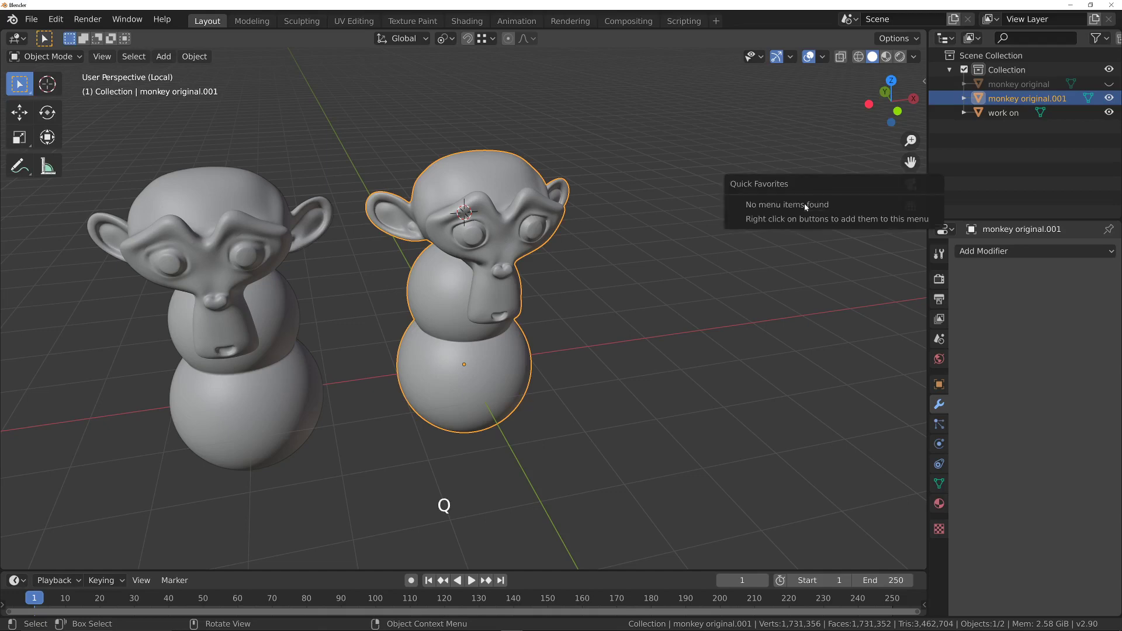
key(n)
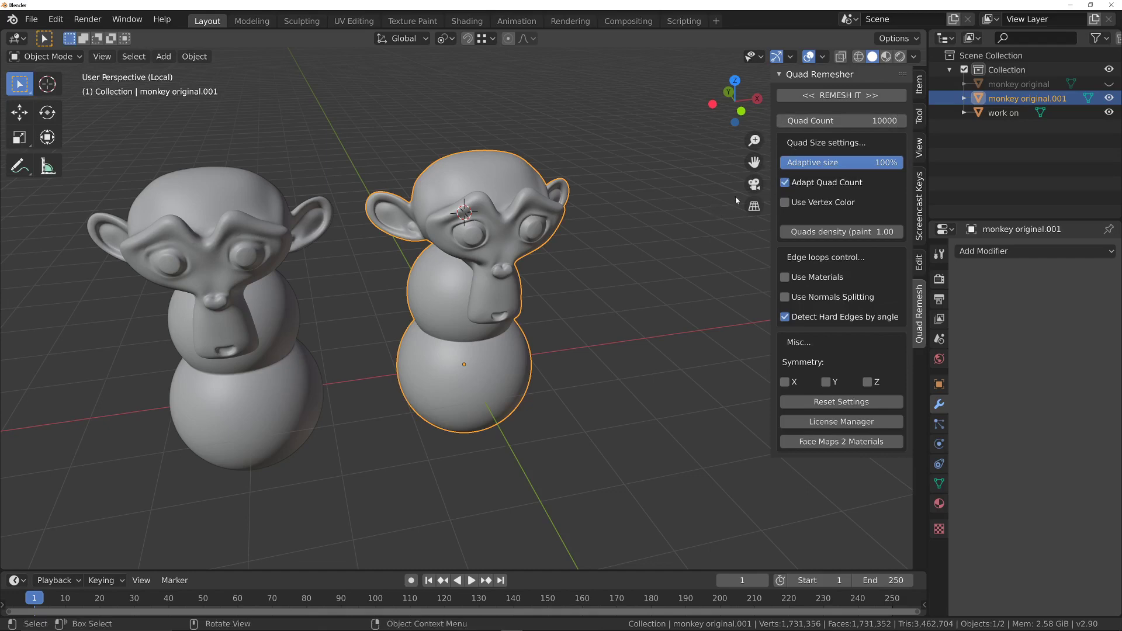
middle_drag(506, 247, 529, 198)
click(786, 317)
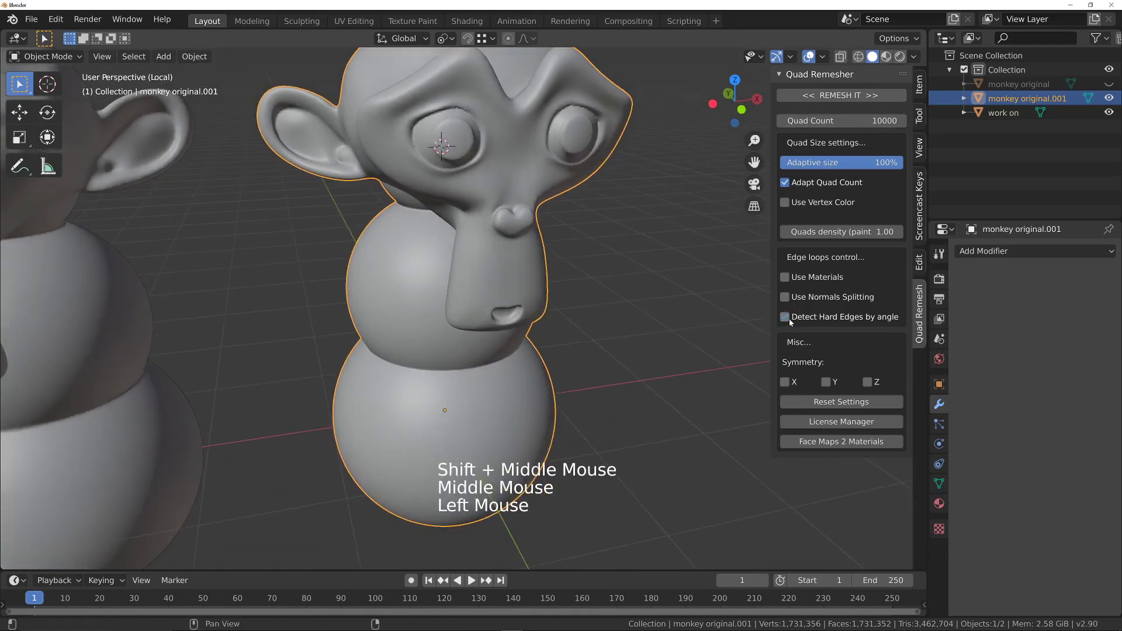
ctrl+middle_drag(572, 251, 542, 193)
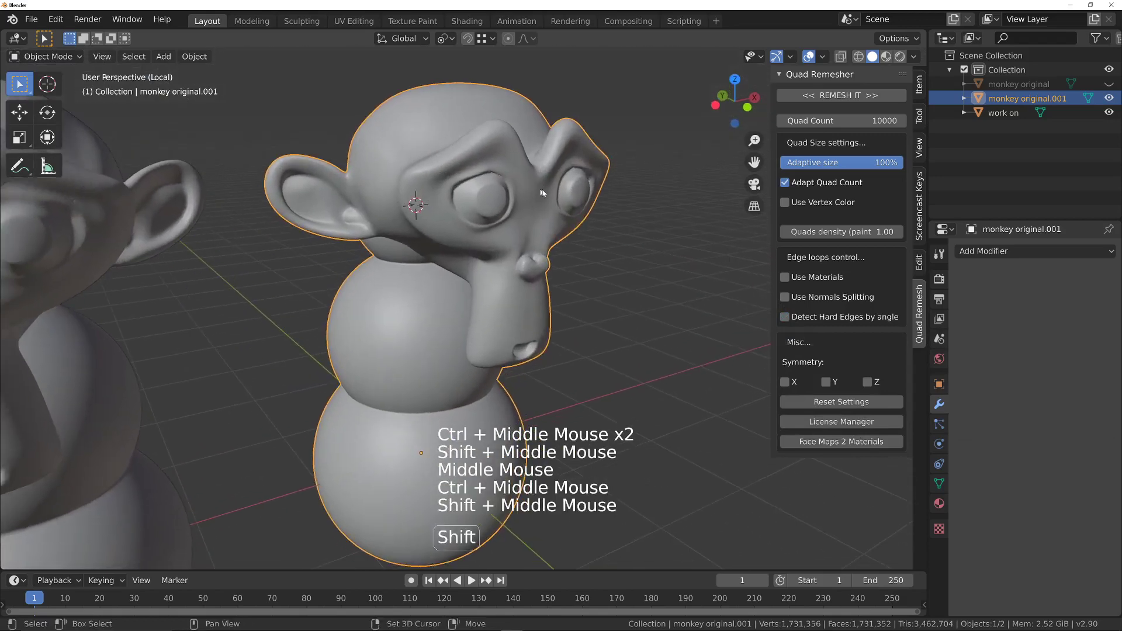
- Quad-remesh the duplicated monkey with a quad count of 10000
click(841, 125)
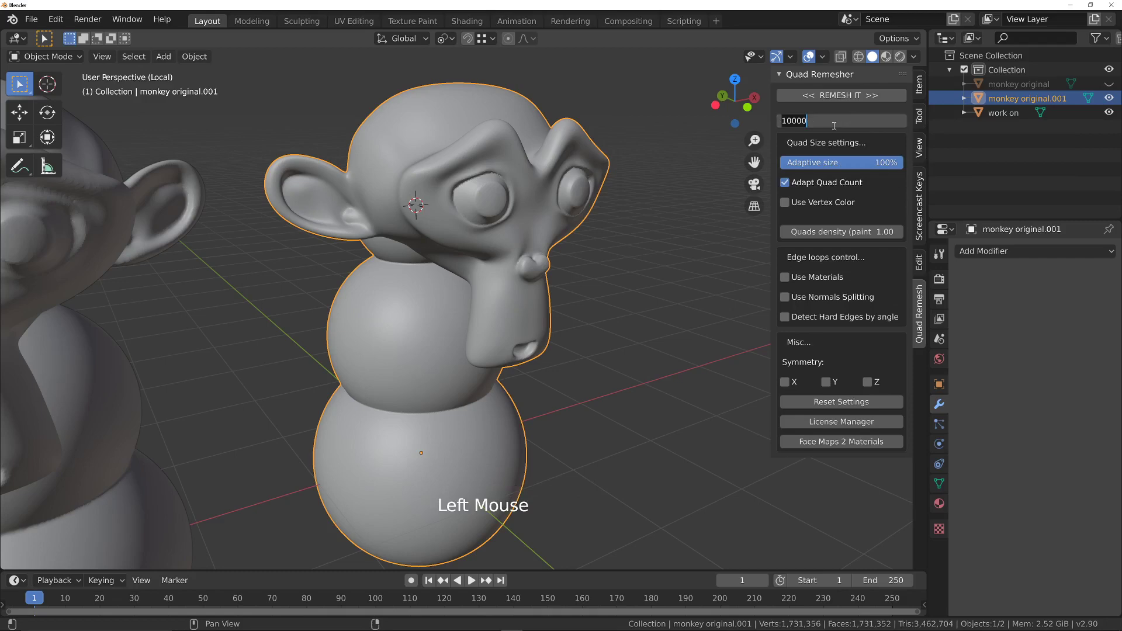
click(965, 292)
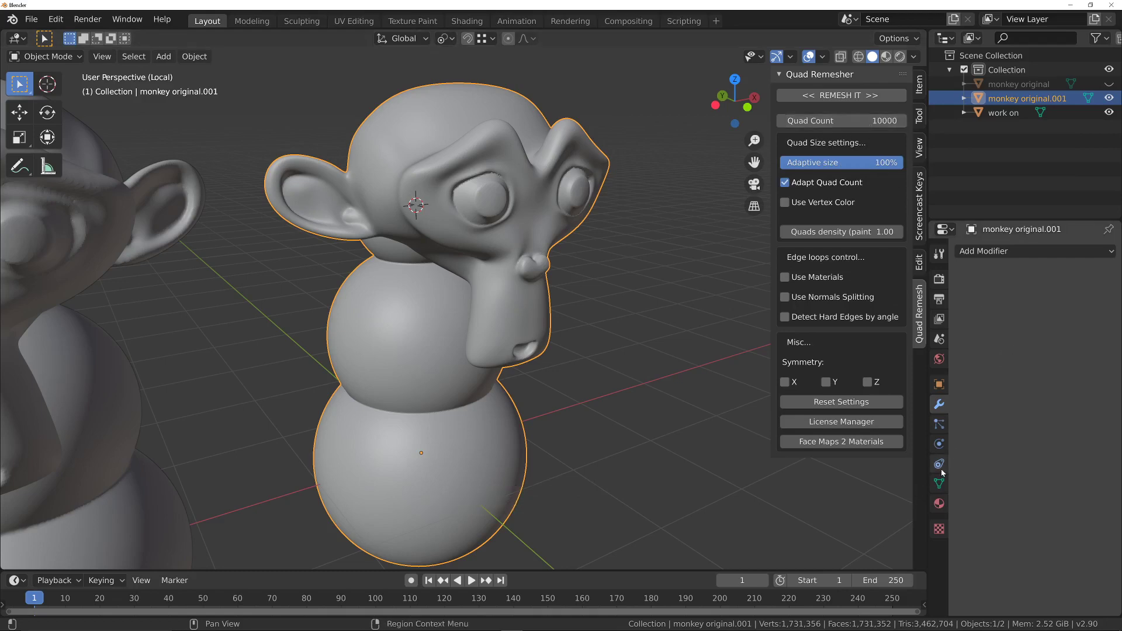
click(833, 95)
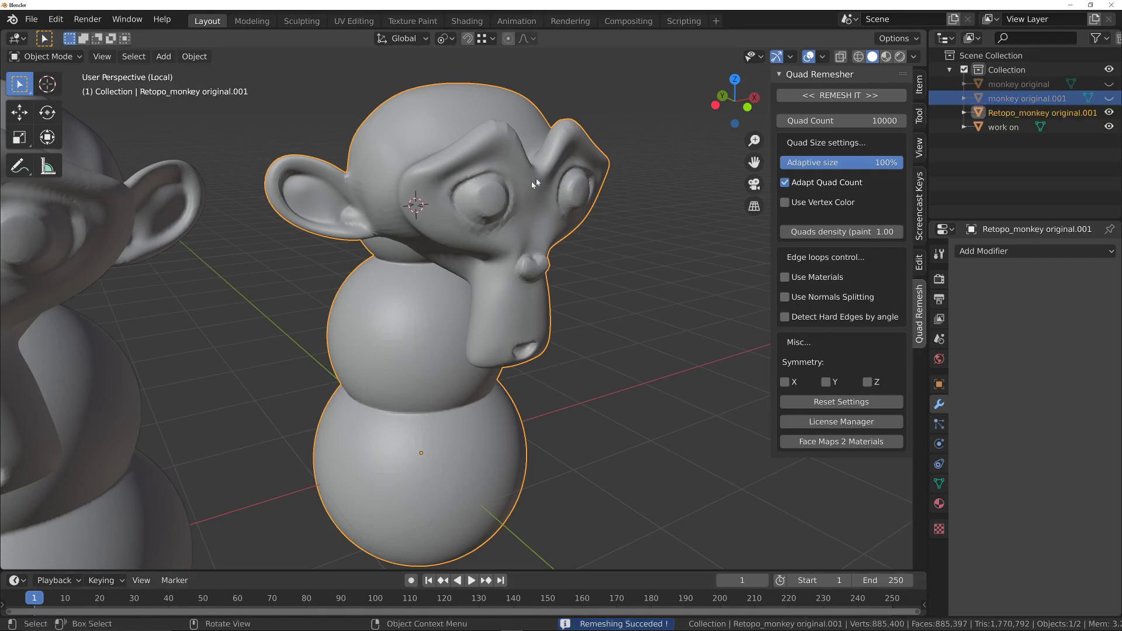
- Inspect the quad topology around the face in wireframe display, and undo the remesh
mouse_move(533, 184)
middle_down()
mouse_move(465, 177)
mouse_move(543, 197)
mouse_move(566, 226)
mouse_move(510, 182)
mouse_move(441, 230)
mouse_move(505, 187)
mouse_move(501, 160)
mouse_move(490, 202)
middle_up()
key(z)
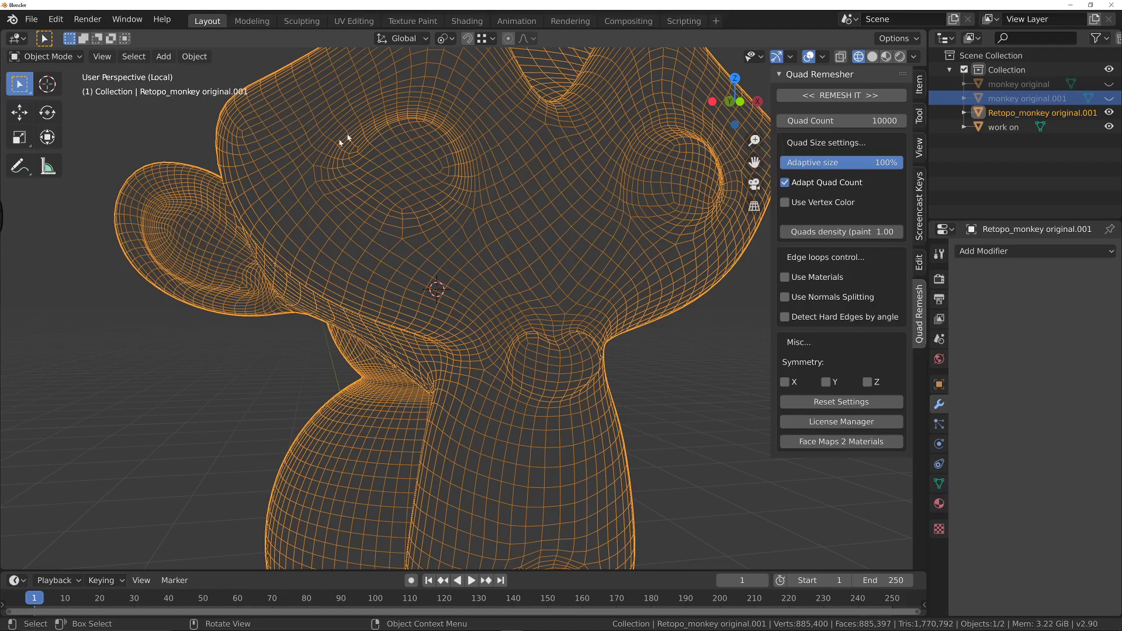
ctrl+middle_drag(418, 153, 468, 175)
shift+middle_drag(467, 175, 532, 198)
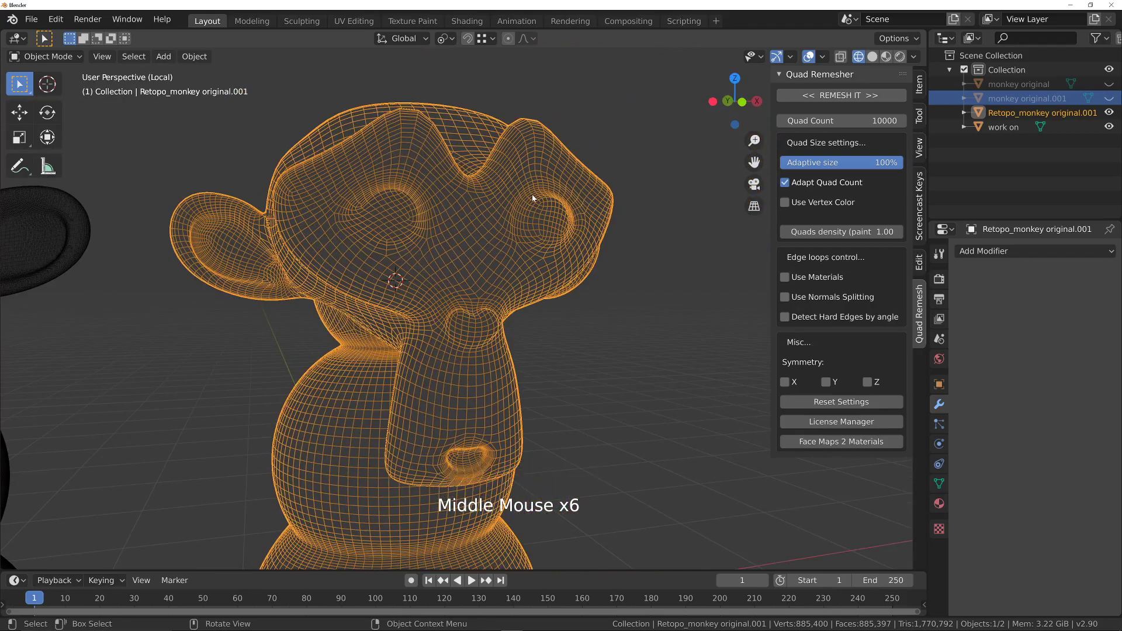
key(ctrl)
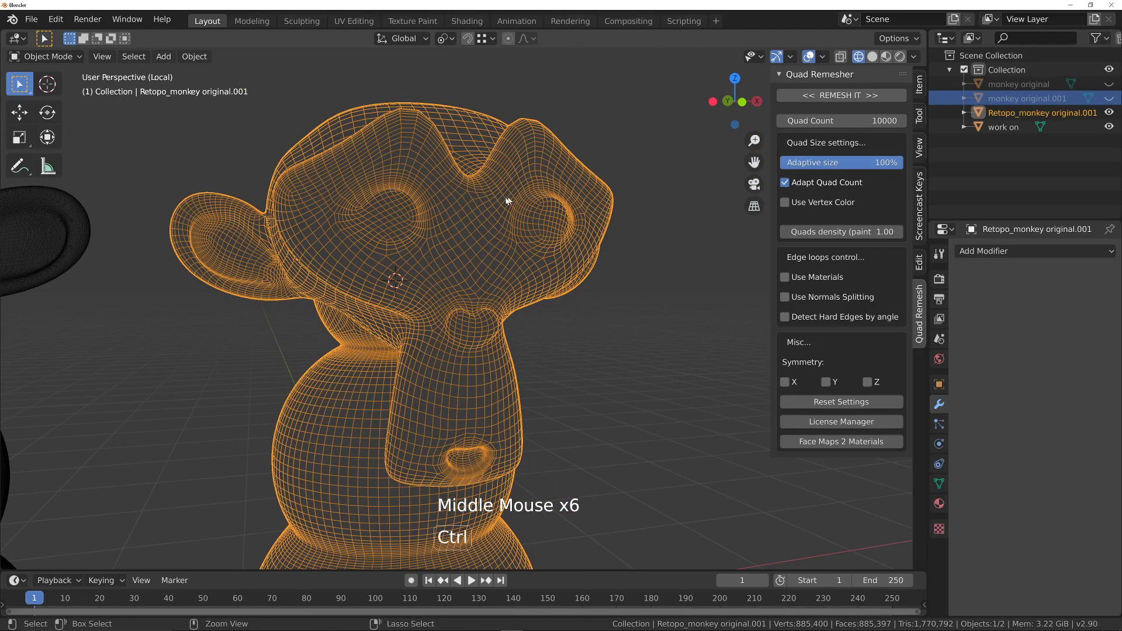
key(ctrl+z)
- Set the Quad Remesher quad count to 20000 and remesh the duplicated monkey
middle_drag(439, 206, 512, 225)
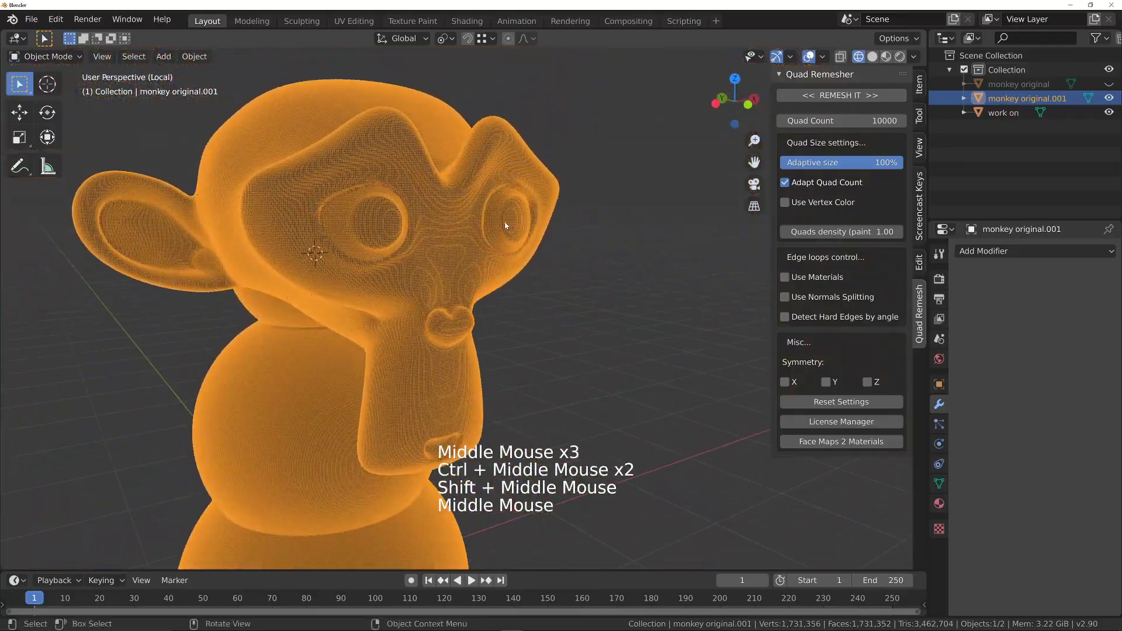
click(836, 121)
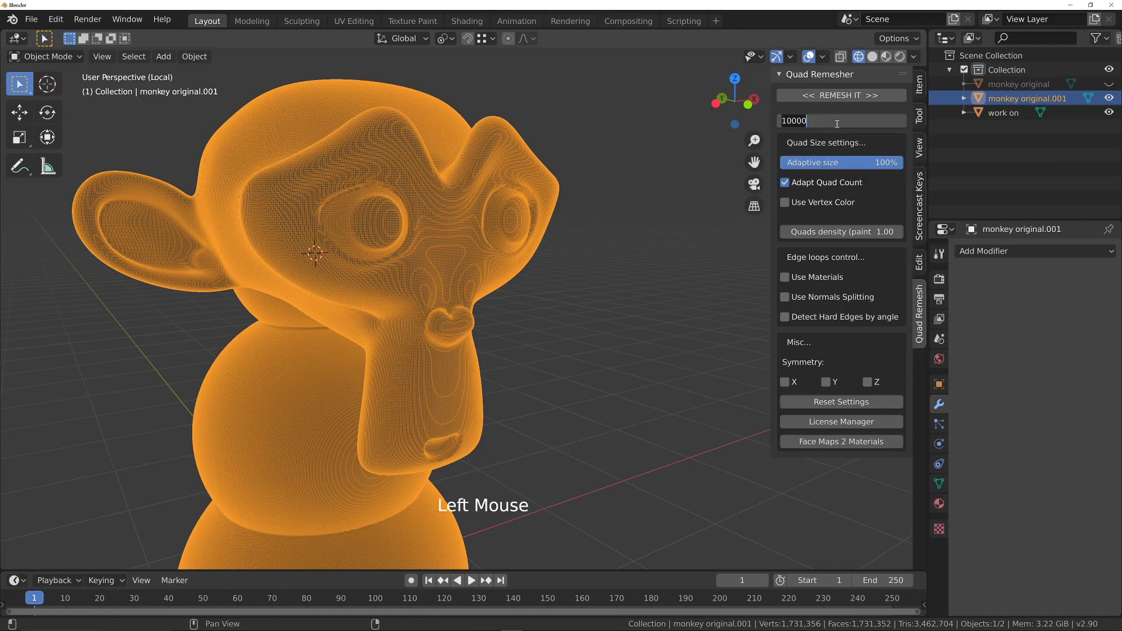
text(20000)
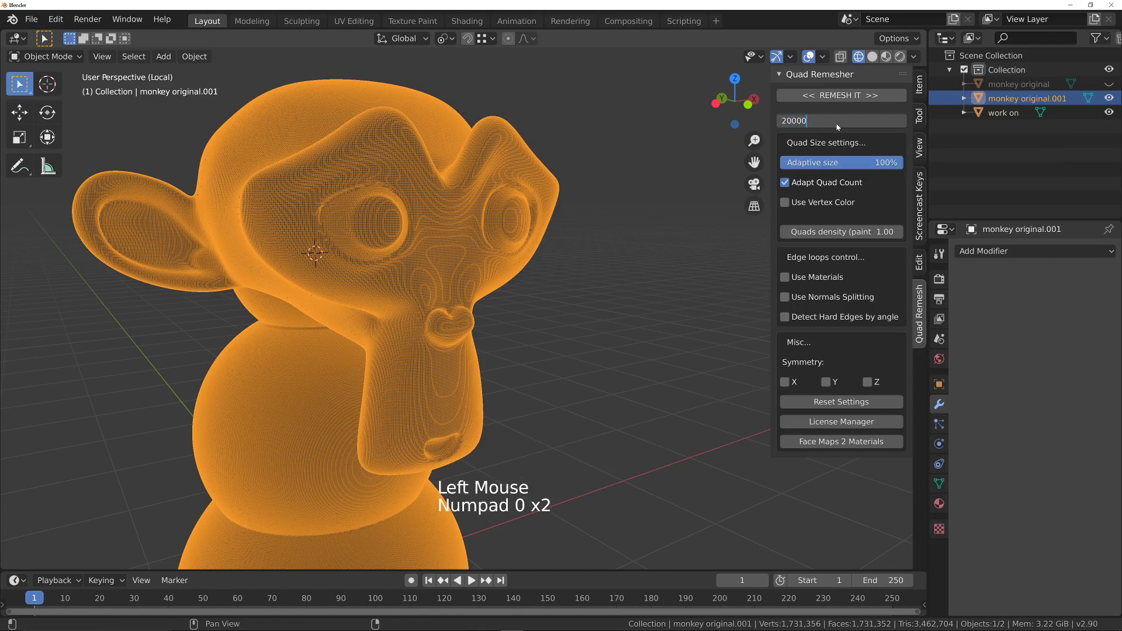
key(Return)
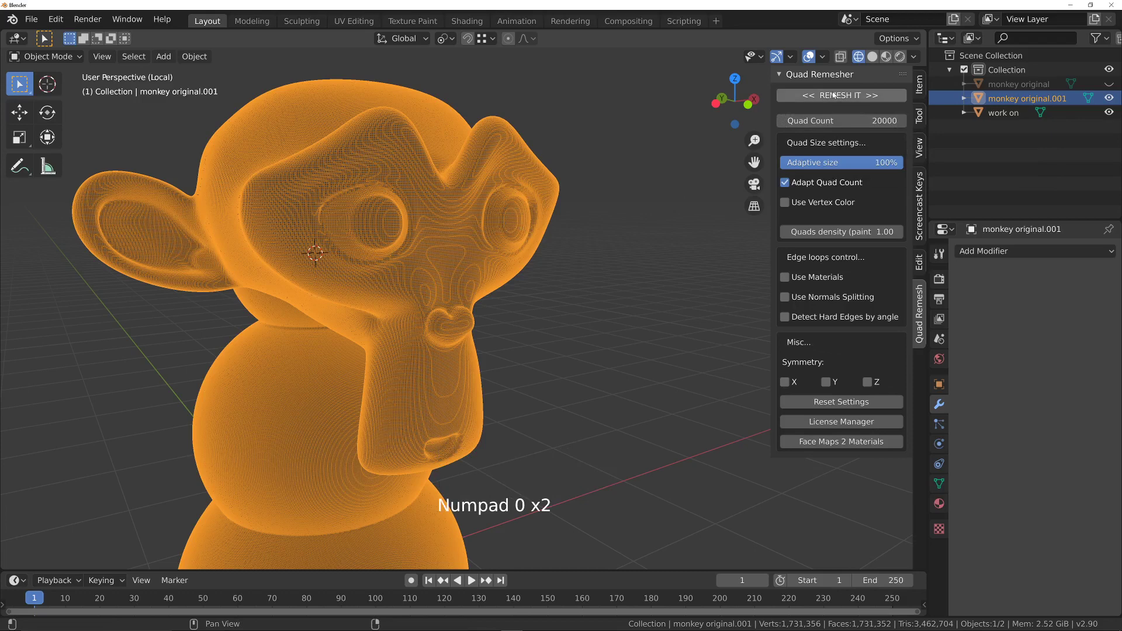
click(835, 96)
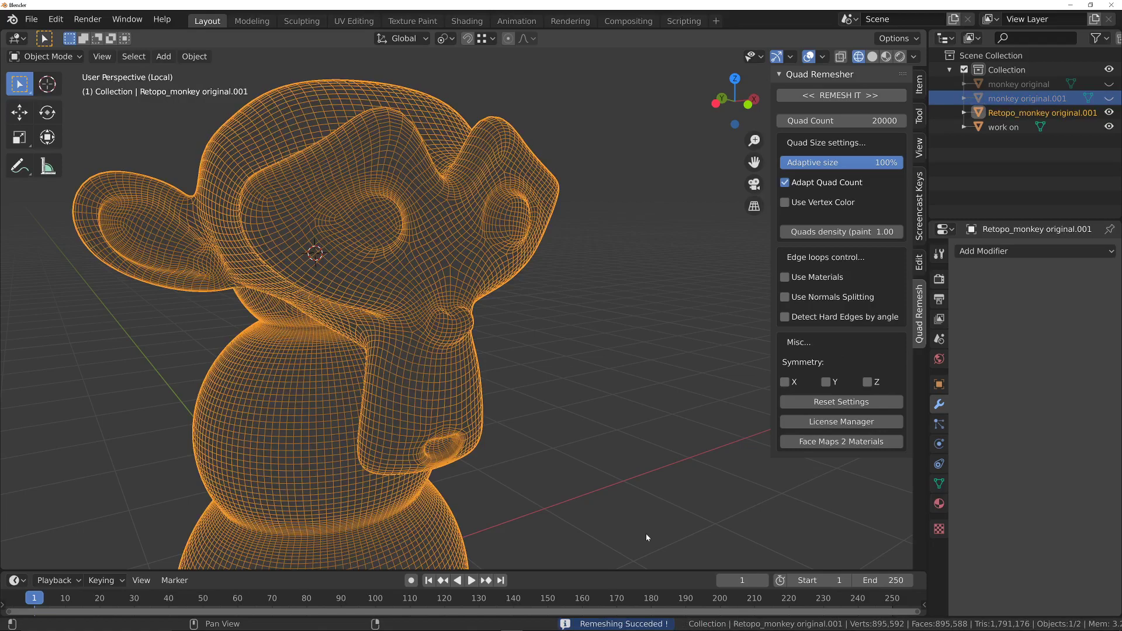
- Check the face topology of the retopologized monkey and add a Subdivision Surface modifier to it
middle_drag(514, 210, 476, 219)
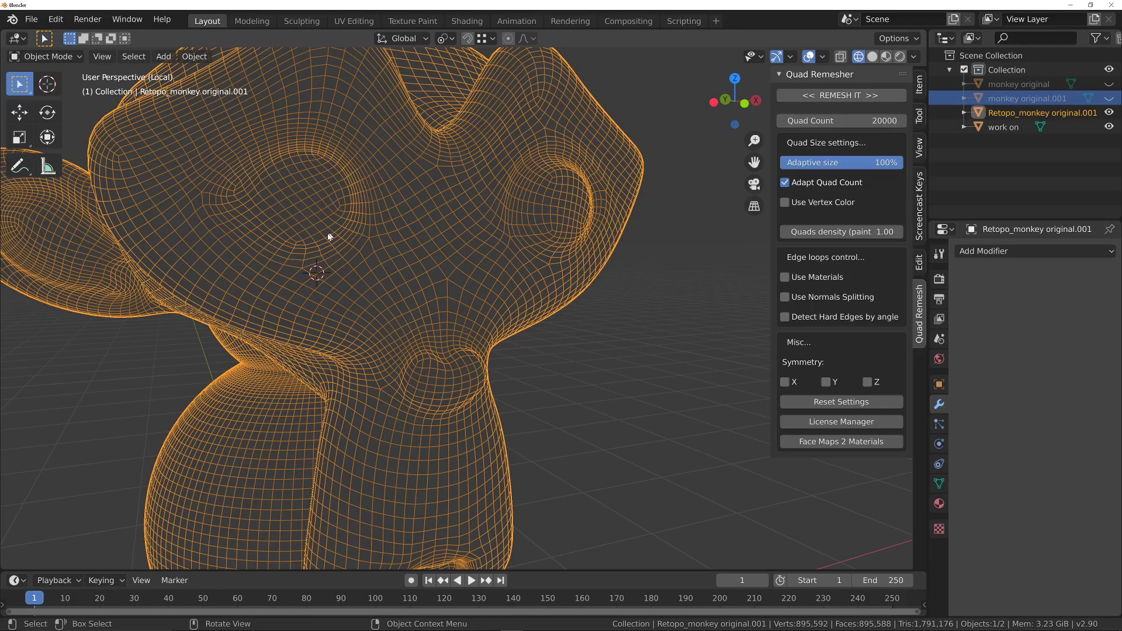
middle_drag(543, 255, 516, 258)
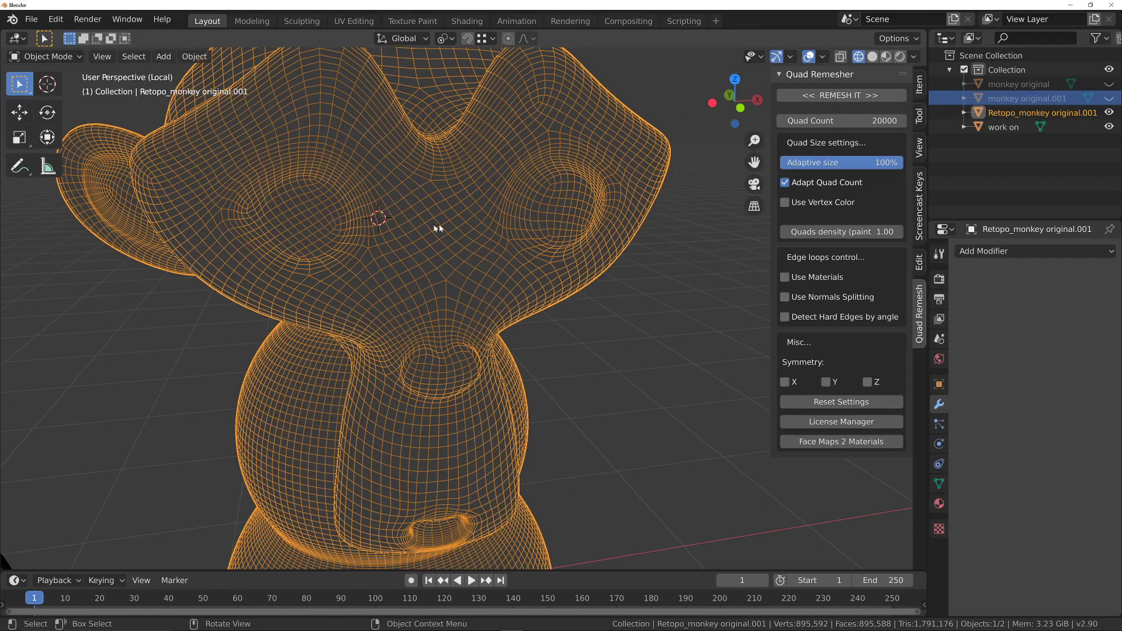
key(Tab)
ctrl+middle_drag(364, 247, 385, 273)
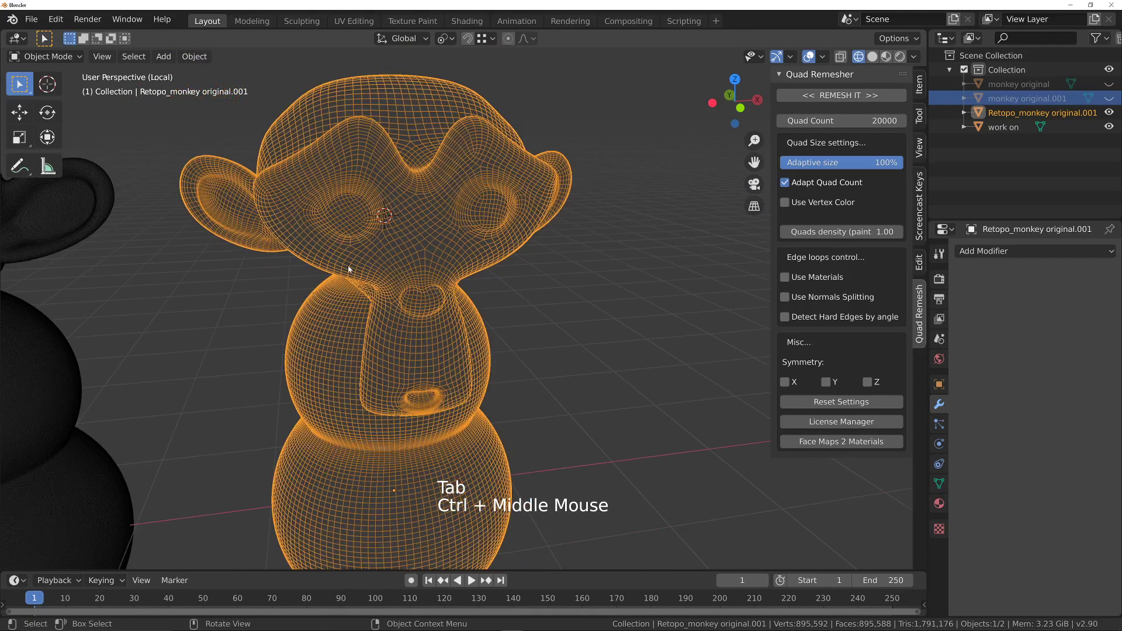
click(971, 252)
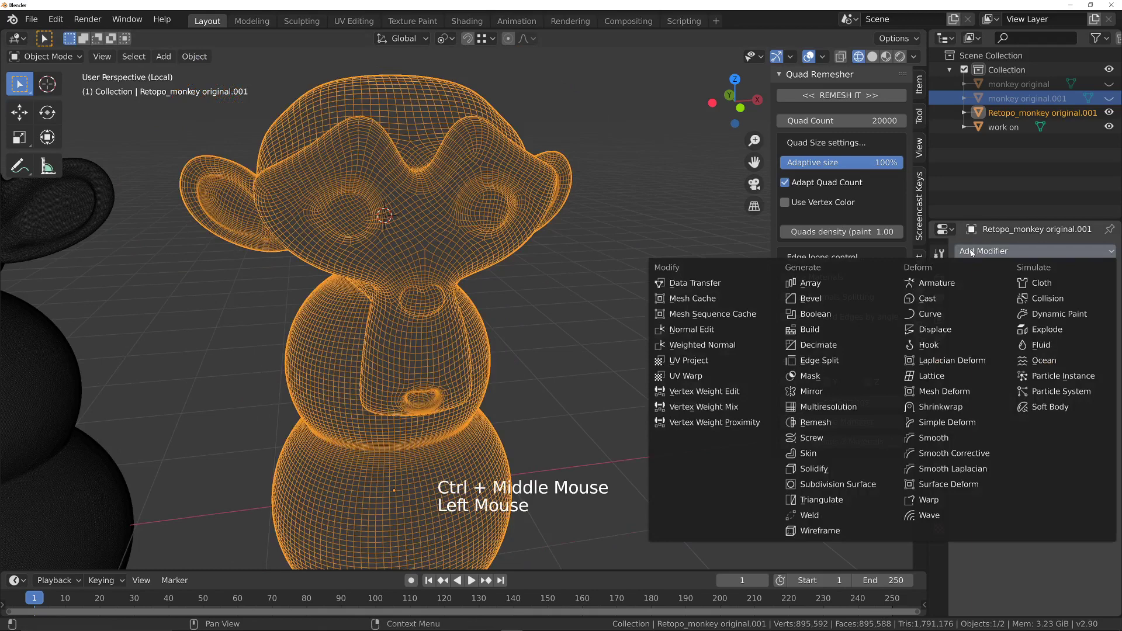
click(823, 486)
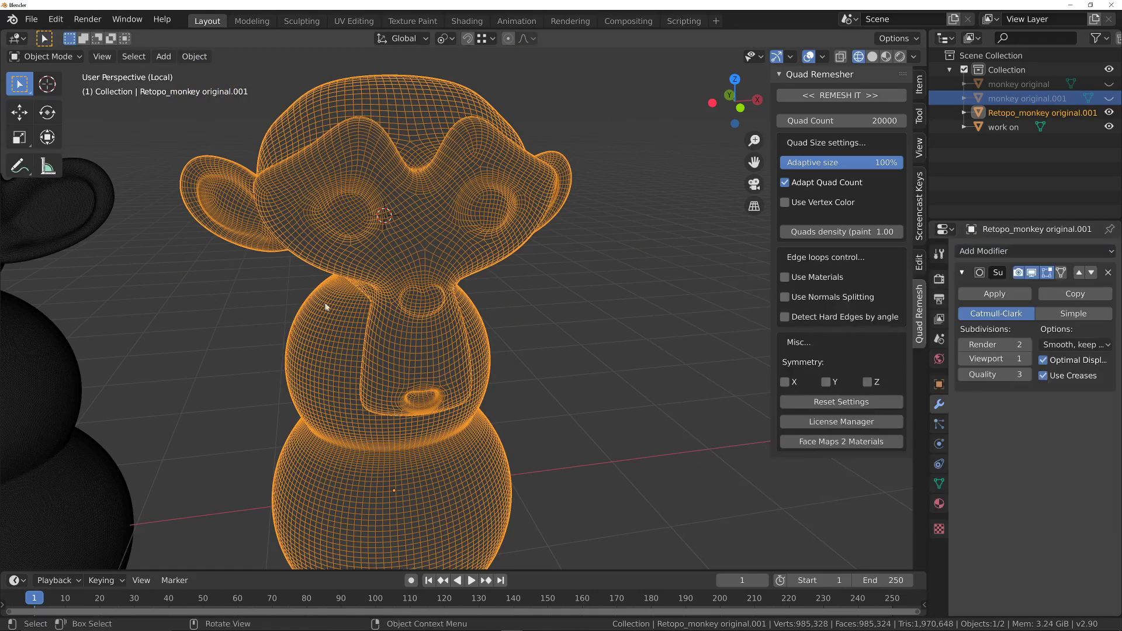
key(Tab)
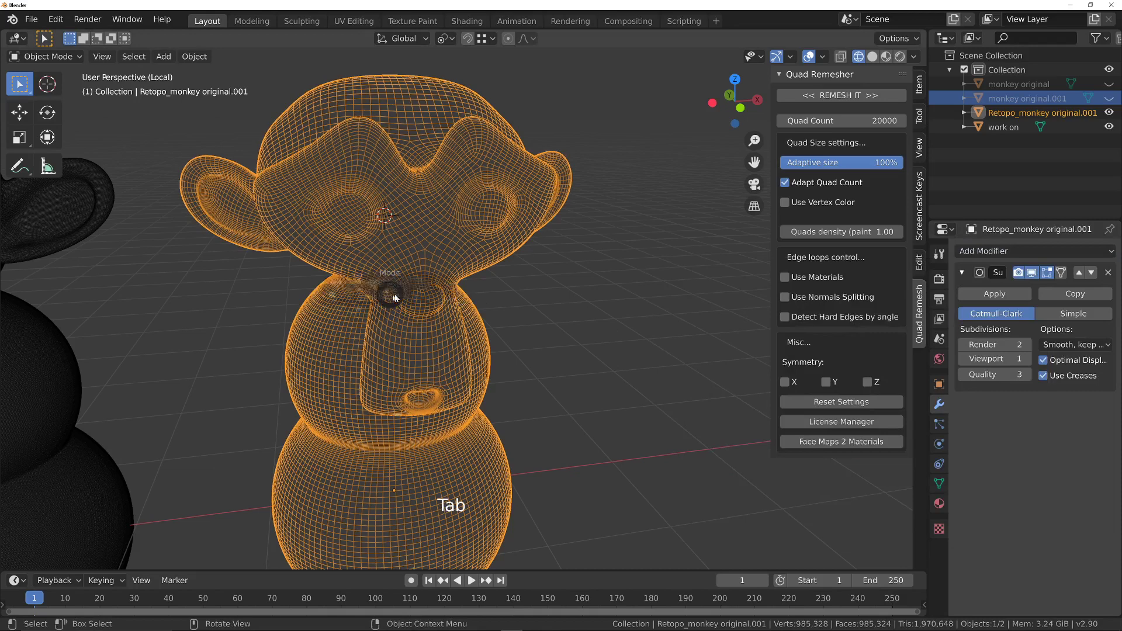
key(Tab)
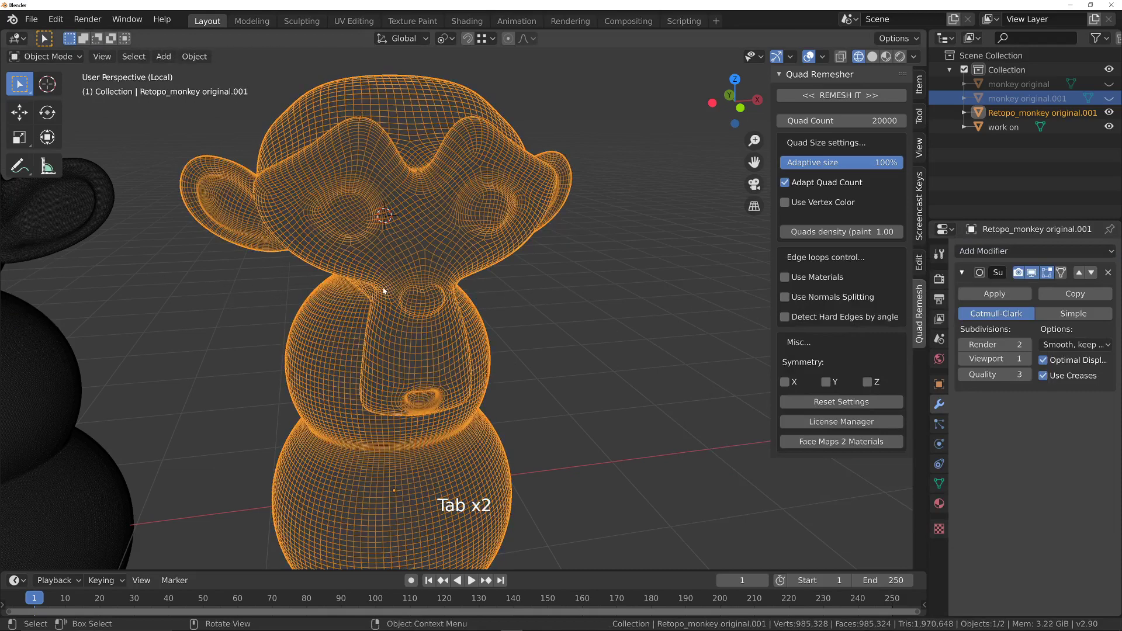
- Switch to solid shading and examine the subdivided monkey's eyes and brows up close for surface smoothness
key(z)
mouse_move(374, 251)
middle_down()
mouse_move(405, 223)
mouse_move(413, 320)
mouse_move(402, 214)
mouse_move(406, 243)
middle_up()
shift+middle_drag(406, 243, 517, 223)
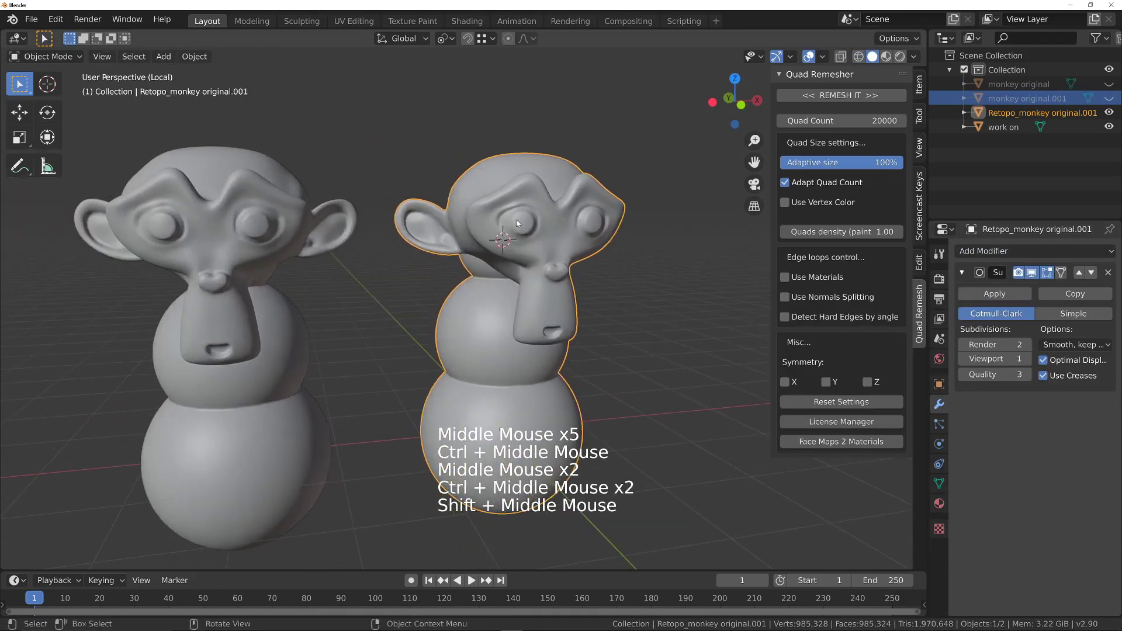
ctrl+middle_drag(415, 236, 385, 270)
ctrl+scroll(412, 251, down, 1)
shift+scroll(412, 251, down, 5)
scroll(385, 270, up, 1)
middle_drag(386, 270, 407, 240)
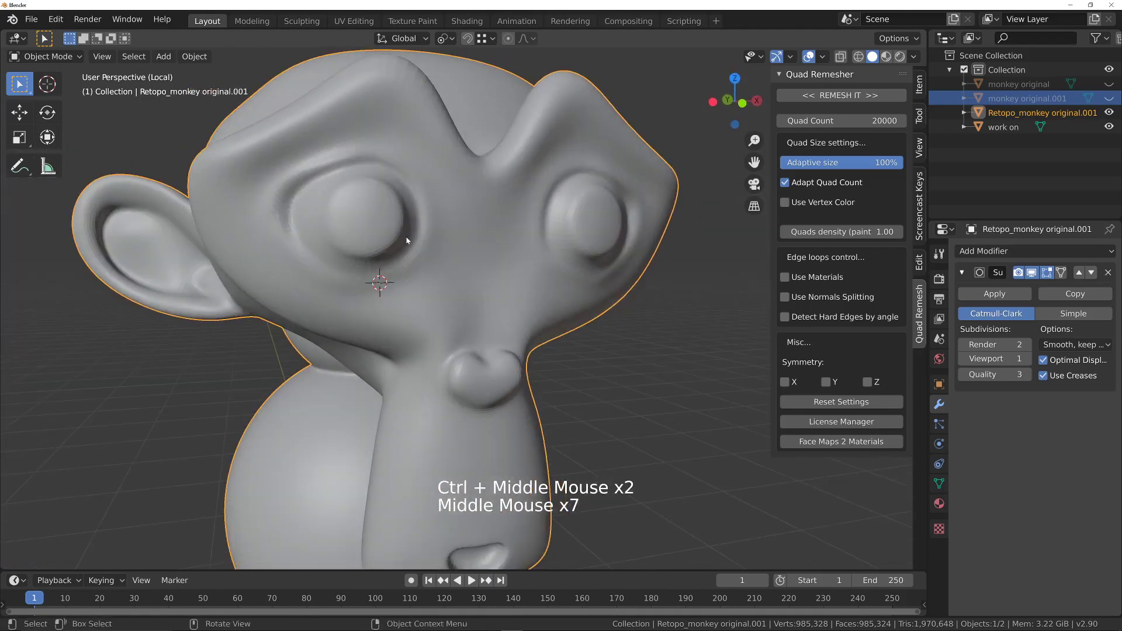
scroll(429, 171, up, 1)
scroll(429, 171, down, 1)
scroll(429, 171, up, 2)
middle_drag(429, 171, 475, 281)
middle_drag(503, 236, 476, 111)
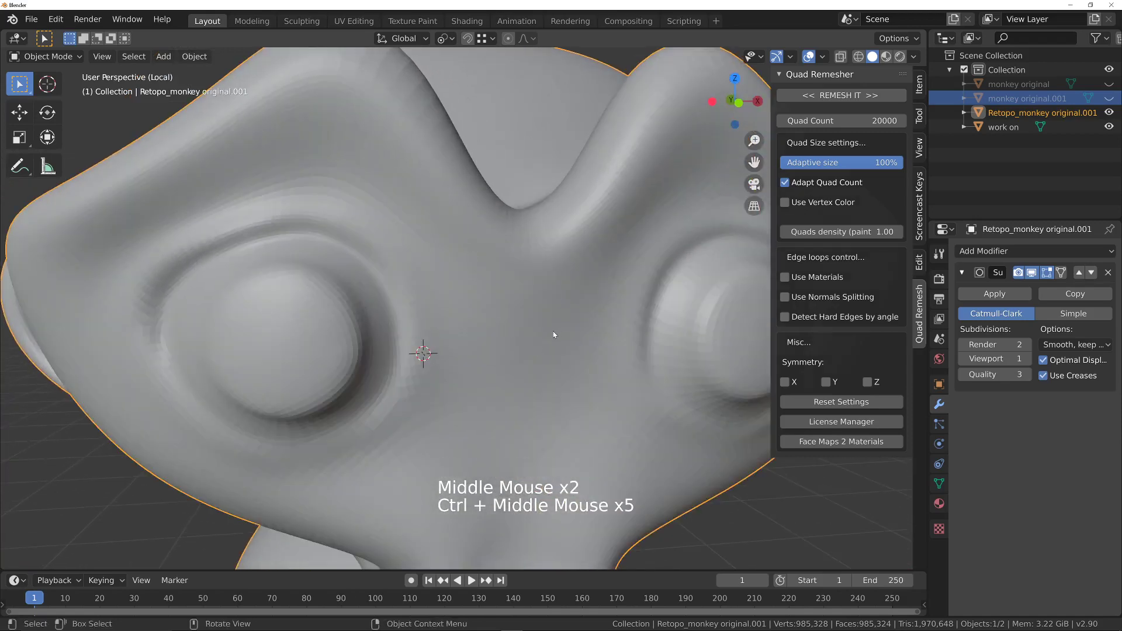
scroll(554, 335, down, 2)
scroll(554, 335, up, 5)
ctrl+middle_drag(647, 268, 561, 316)
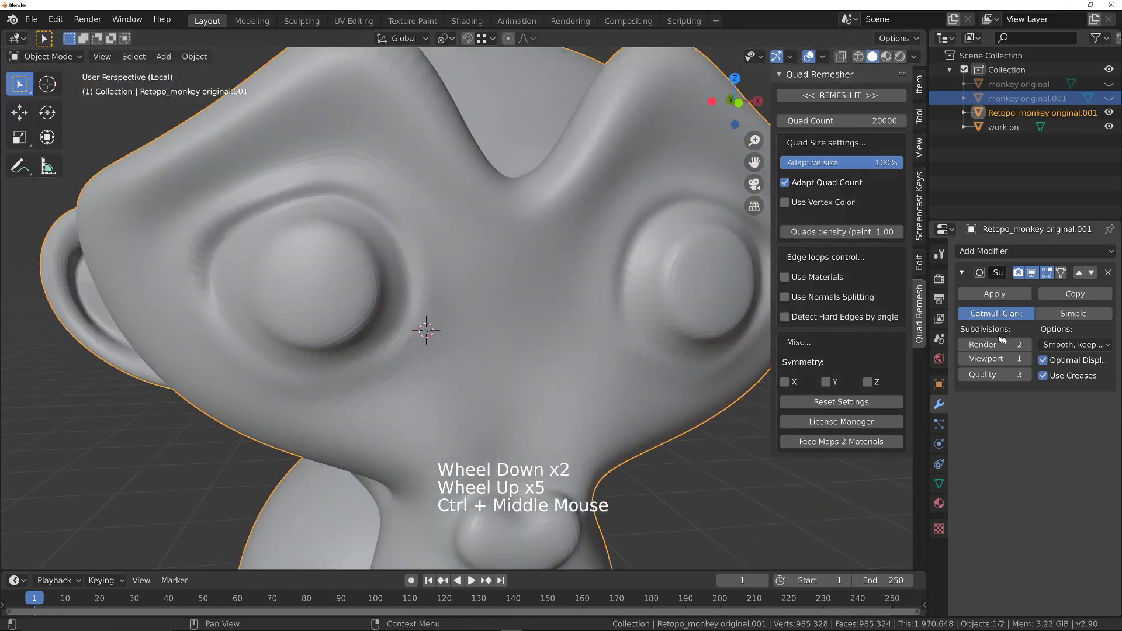
- Set the Subdivision modifier's viewport level to 2 on the retopologized monkey
click(1027, 359)
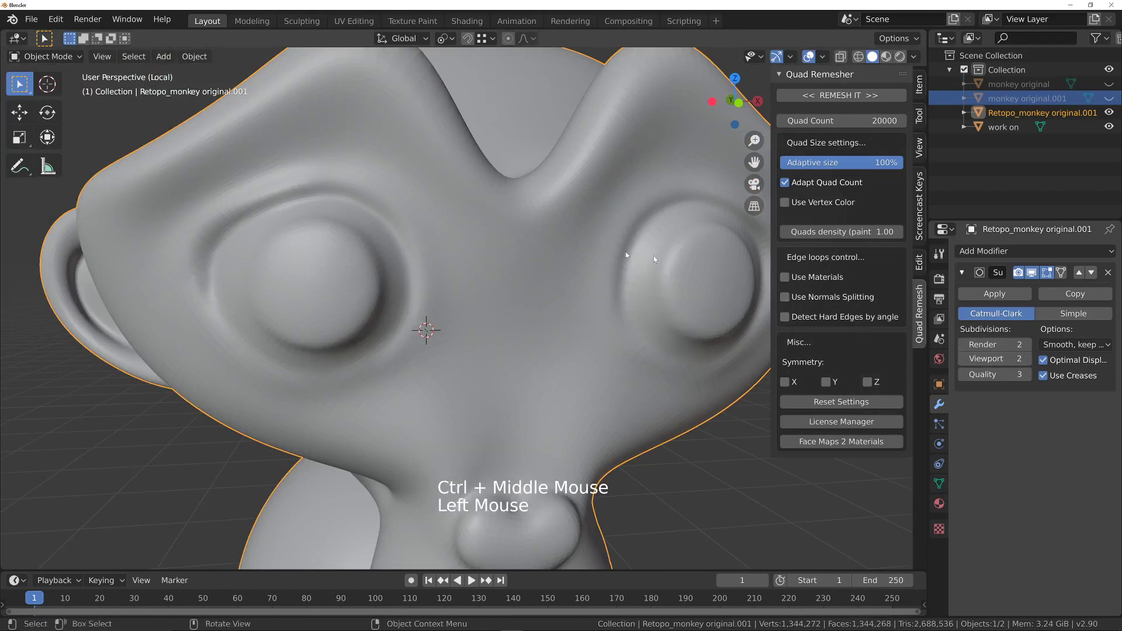
middle_drag(450, 250, 455, 244)
middle_drag(455, 244, 479, 315)
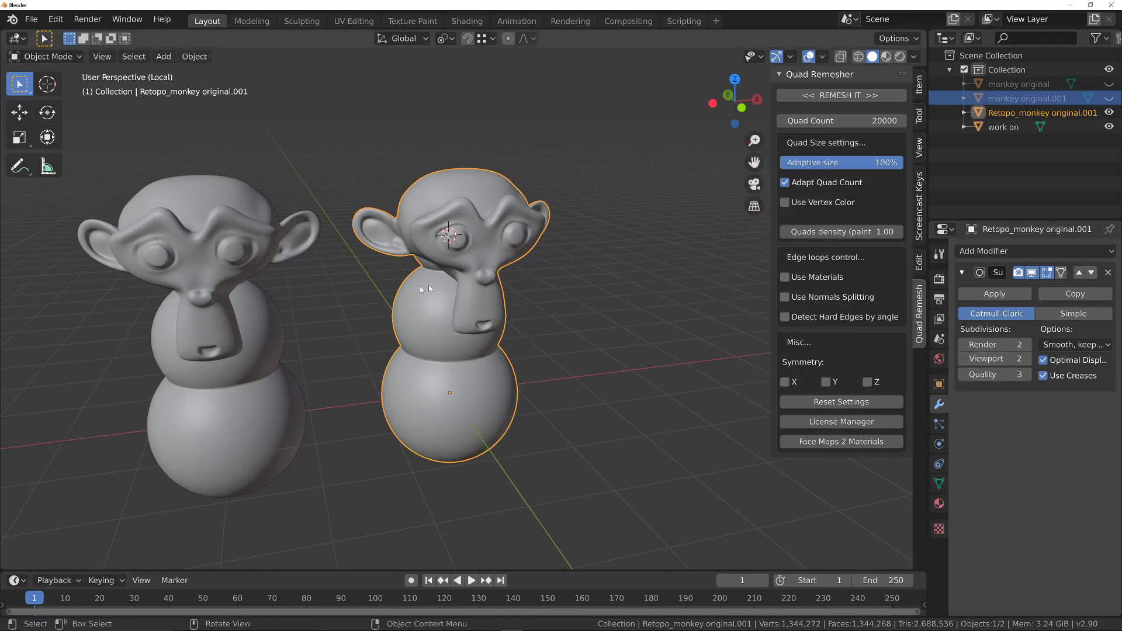
- Turn off Optimal Display in the Subdivision modifier and view the full subdivided mesh in wireframe
key(z)
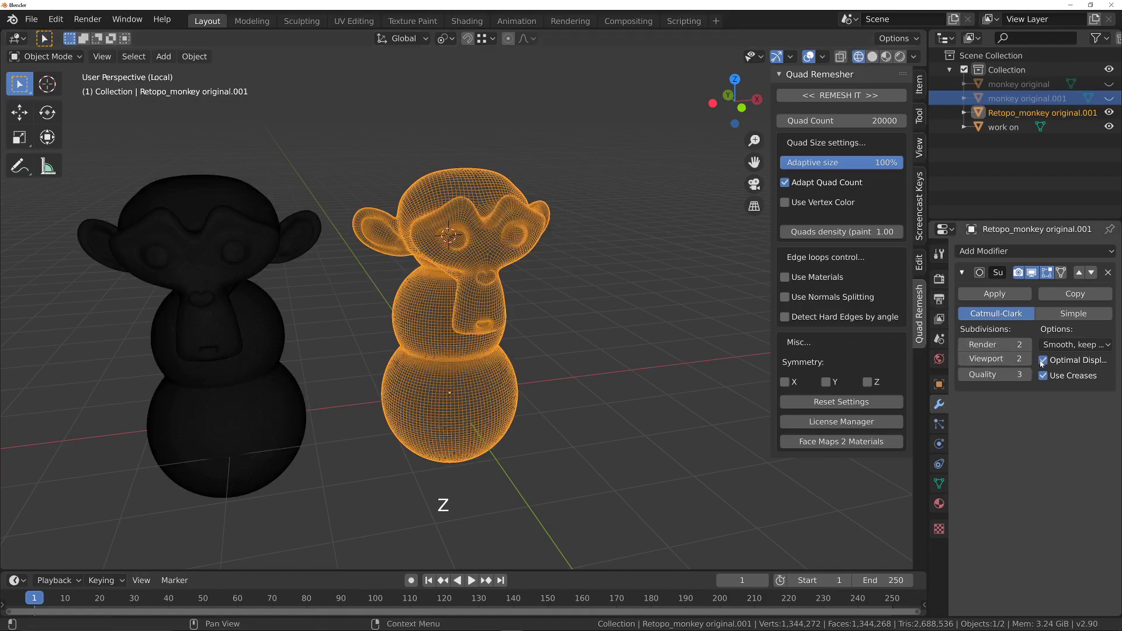
click(1043, 360)
ctrl+scroll(526, 268, up, 1)
ctrl+middle_drag(526, 268, 401, 124)
middle_drag(582, 182, 445, 237)
middle_drag(473, 311, 422, 343)
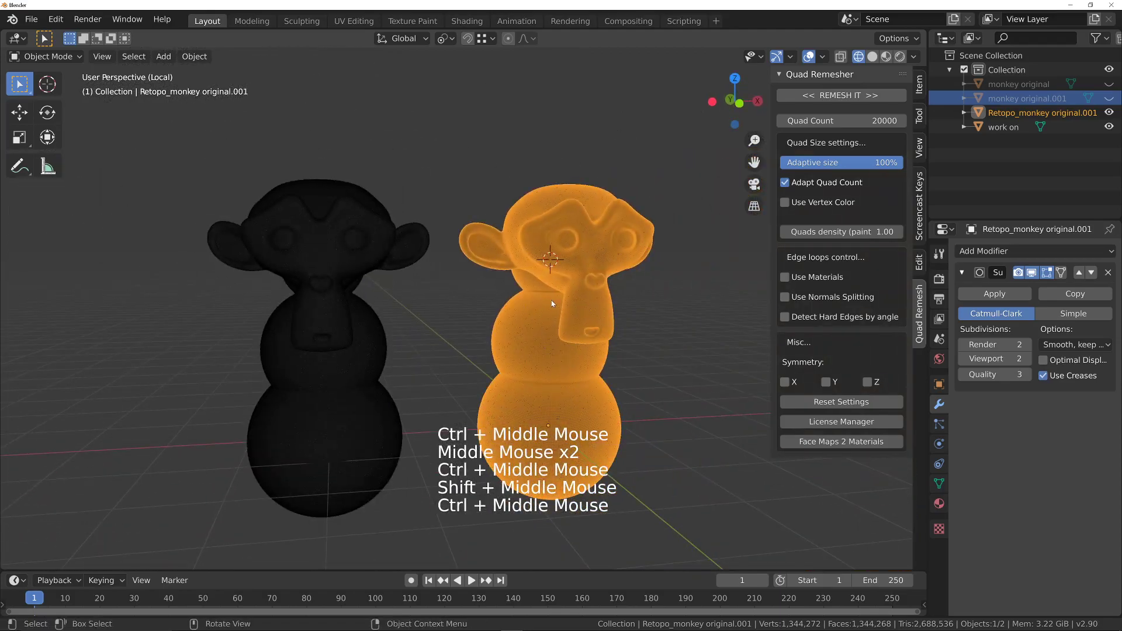
- Return to solid shading and compare the retopologized monkey with the work on mesh from several angles
key(z)
middle_drag(552, 300, 576, 223)
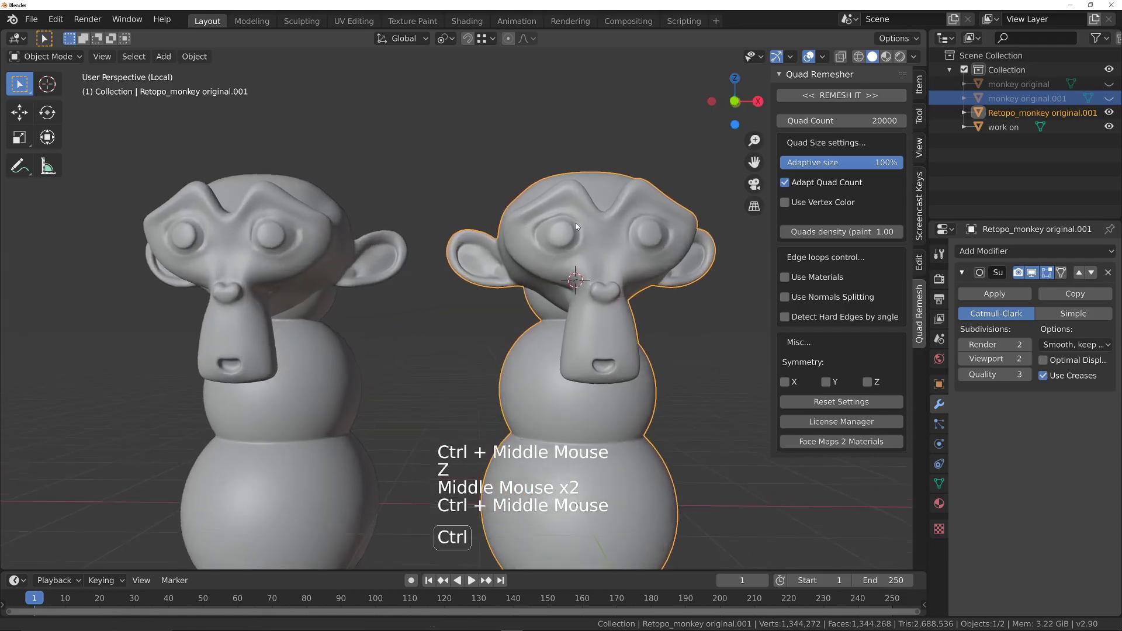
ctrl+middle_drag(254, 232, 289, 146)
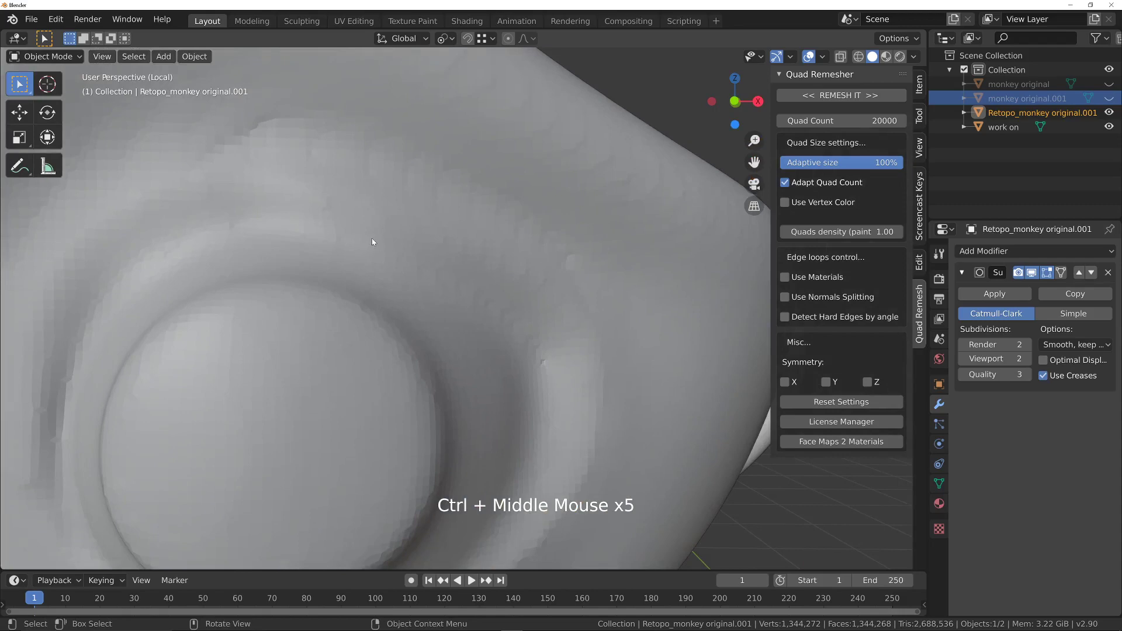
ctrl+middle_drag(496, 337, 365, 278)
middle_drag(336, 308, 403, 300)
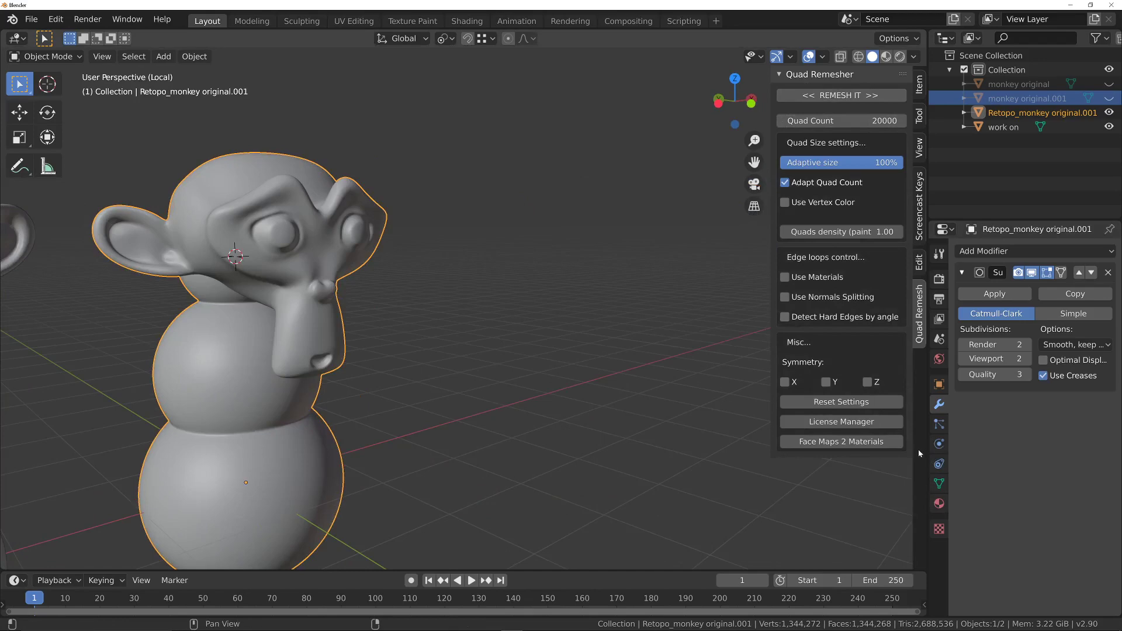
middle_drag(372, 298, 202, 284)
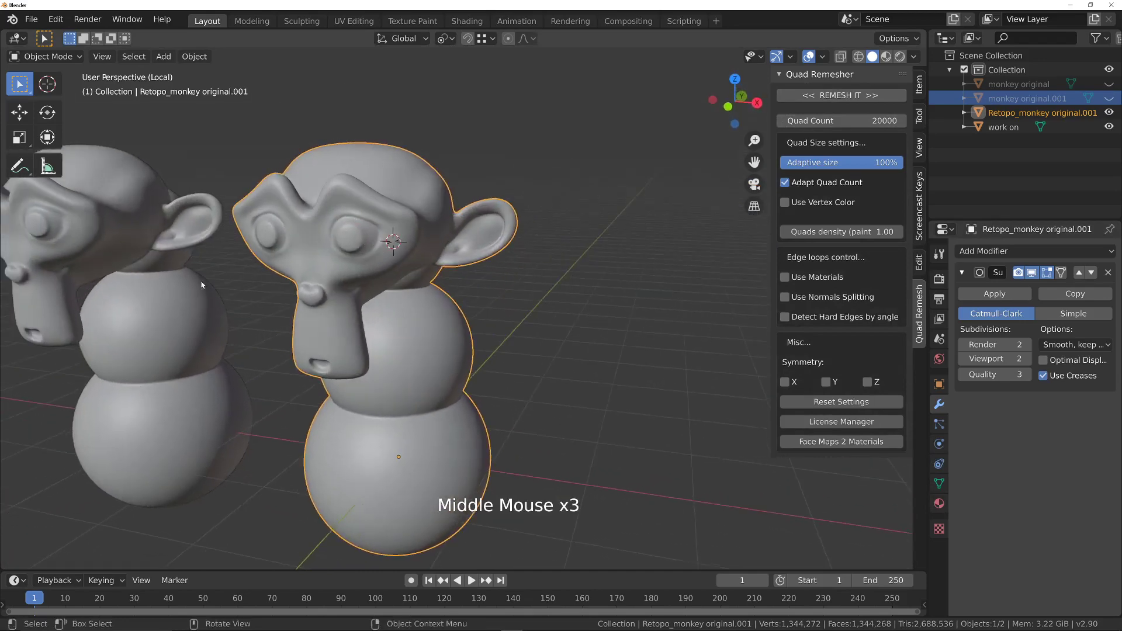
shift+middle_drag(316, 299, 473, 305)
ctrl+middle_drag(473, 305, 613, 230)
ctrl+middle_drag(614, 231, 490, 245)
middle_drag(491, 245, 508, 228)
middle_drag(508, 228, 541, 134)
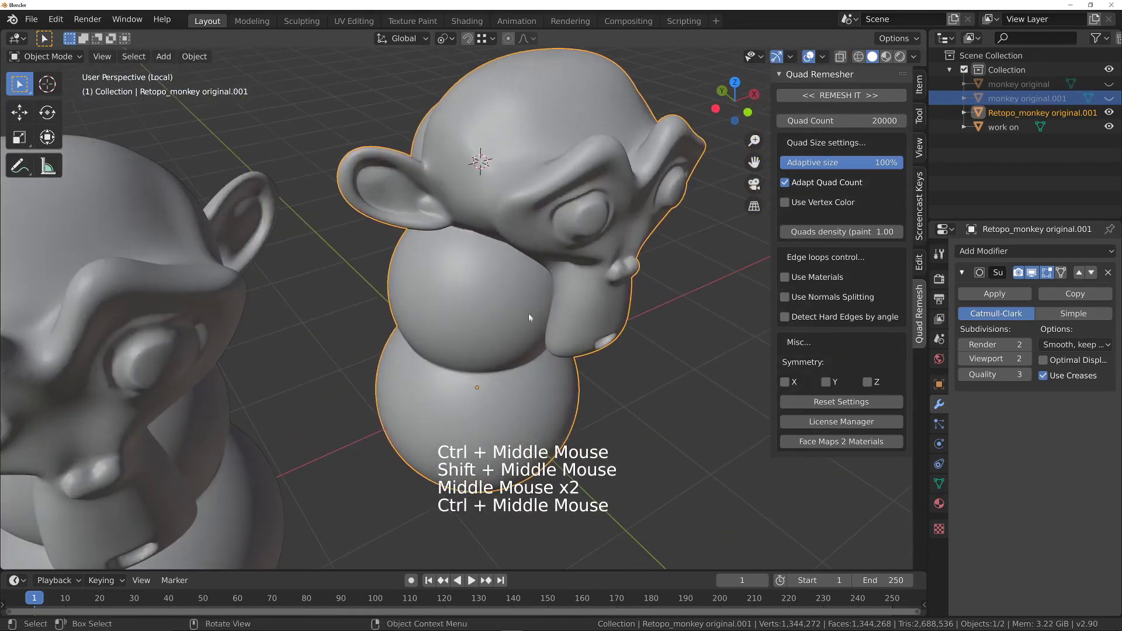
middle_drag(529, 317, 530, 260)
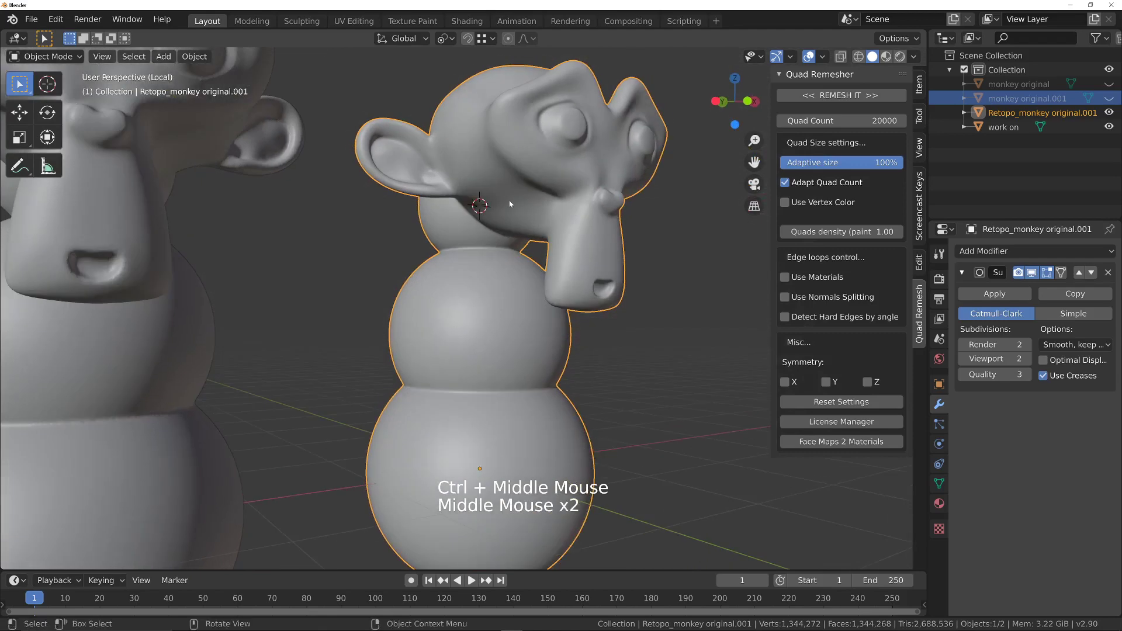
middle_drag(602, 240, 557, 266)
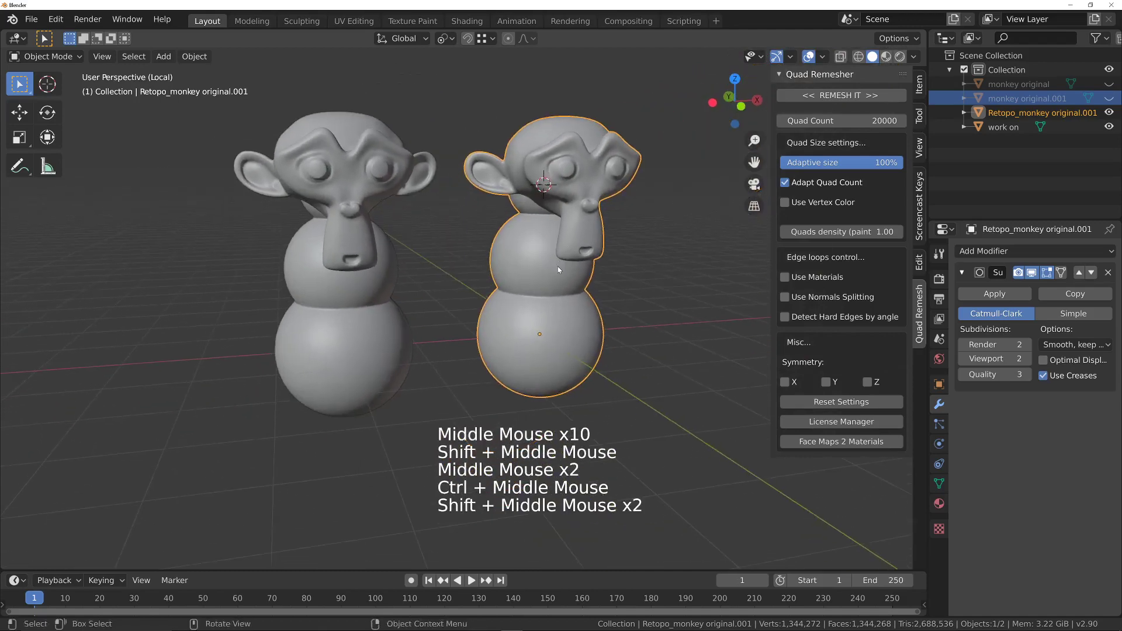